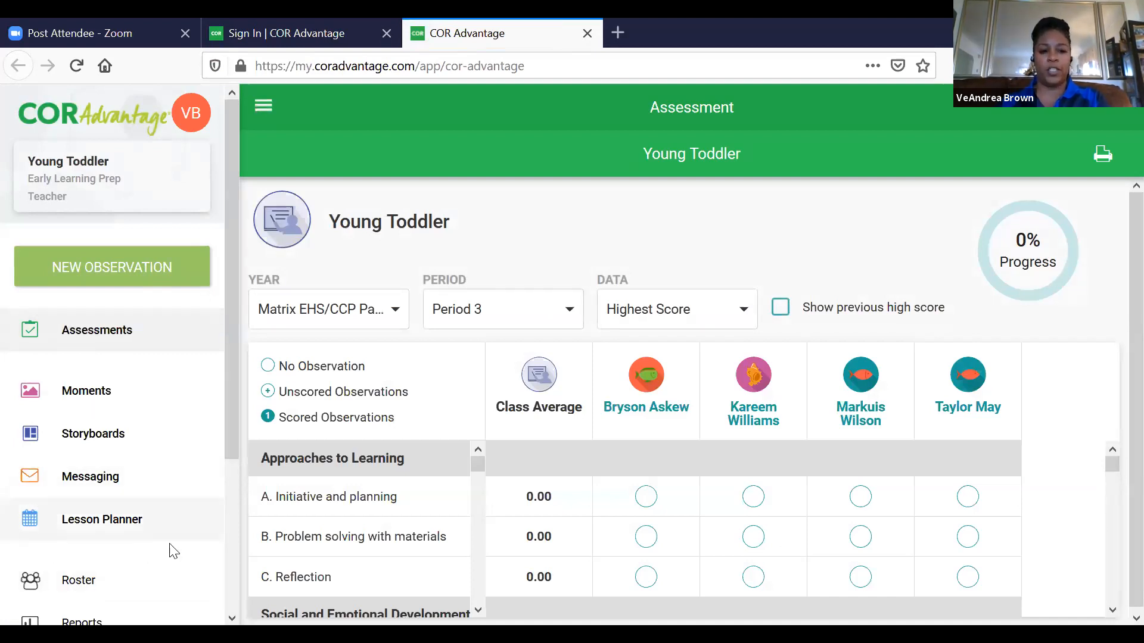
# Open the Young Toddler classroom's lesson planner and look over the plan for the week of June 22, 2020.
pyautogui.click(88, 533)
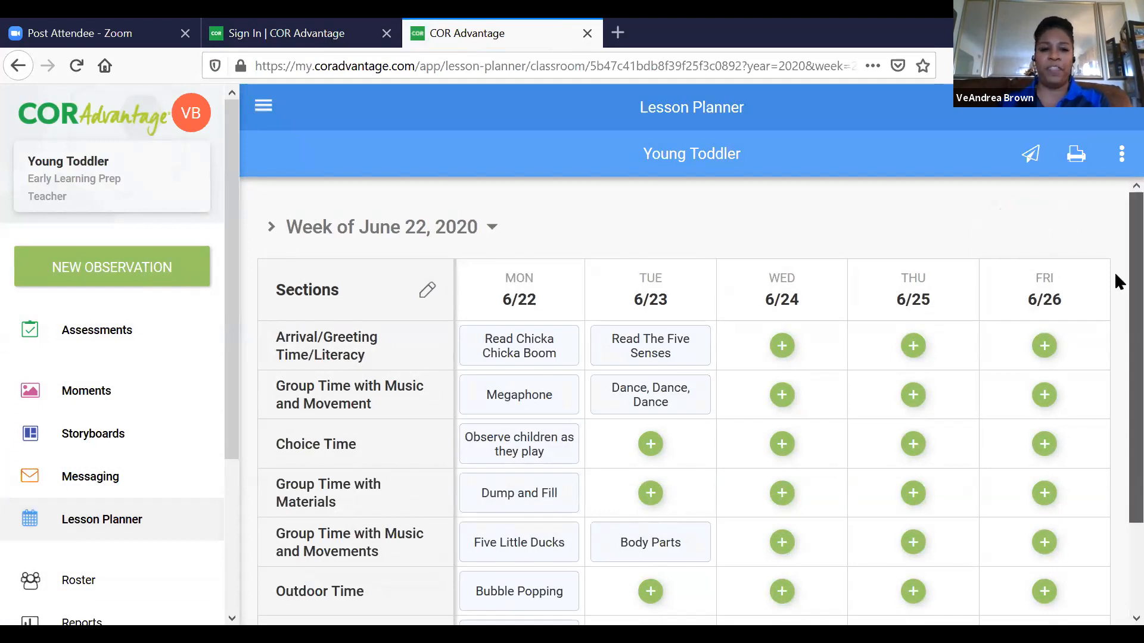
pyautogui.scroll(-2, 1115, 280)
pyautogui.scroll(-3, 1115, 287)
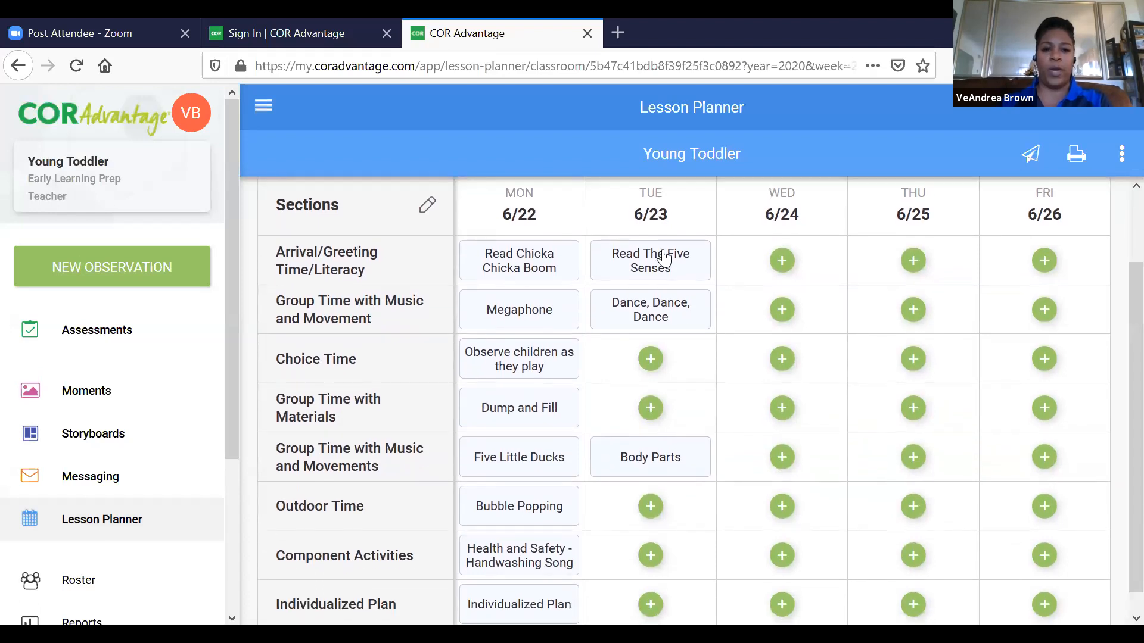
pyautogui.scroll(2, 1114, 292)
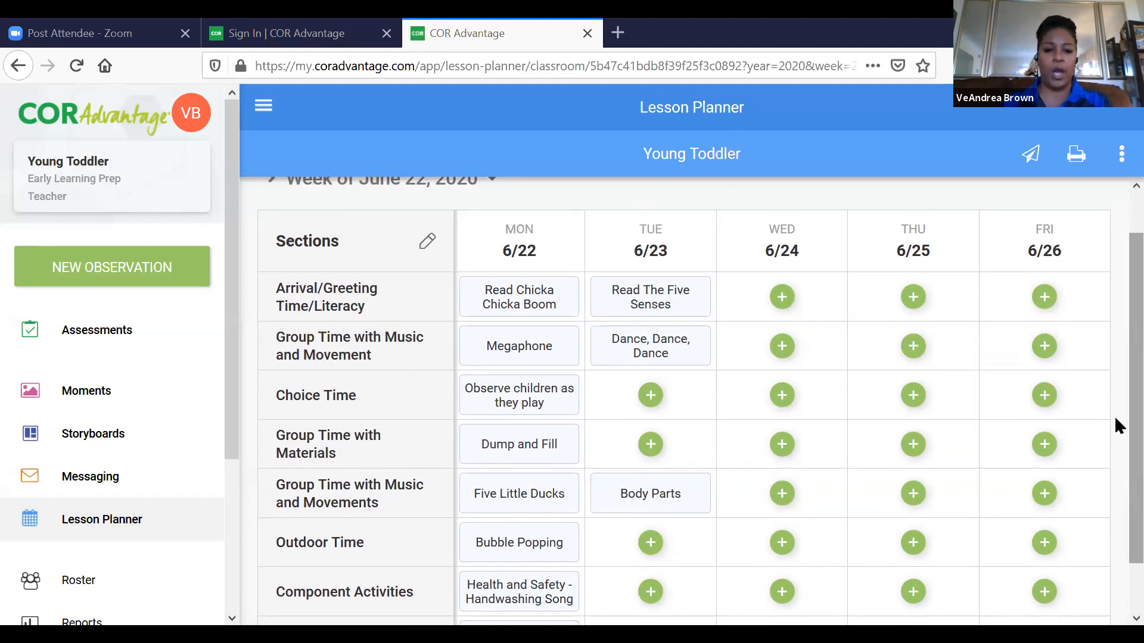
pyautogui.scroll(-2, 1116, 495)
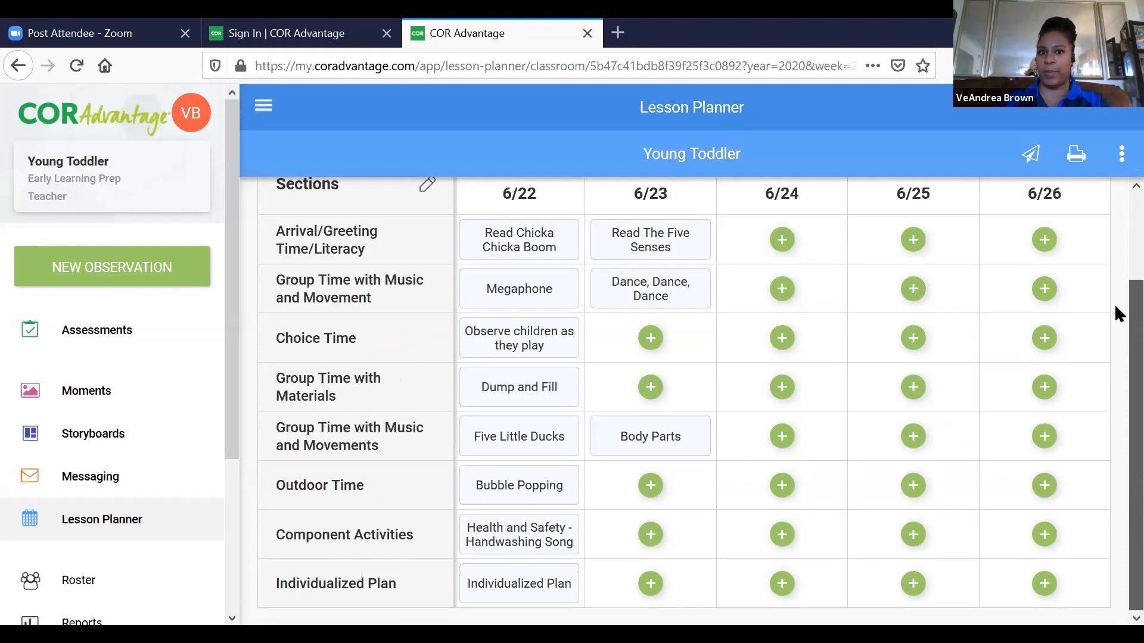
pyautogui.scroll(3, 1116, 314)
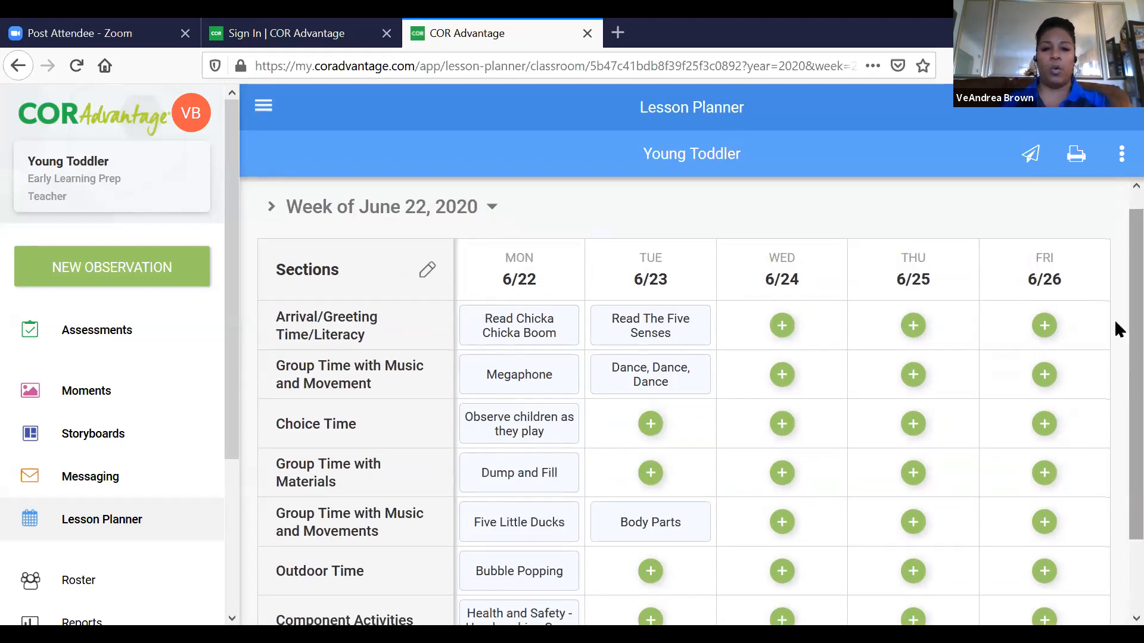
pyautogui.click(427, 271)
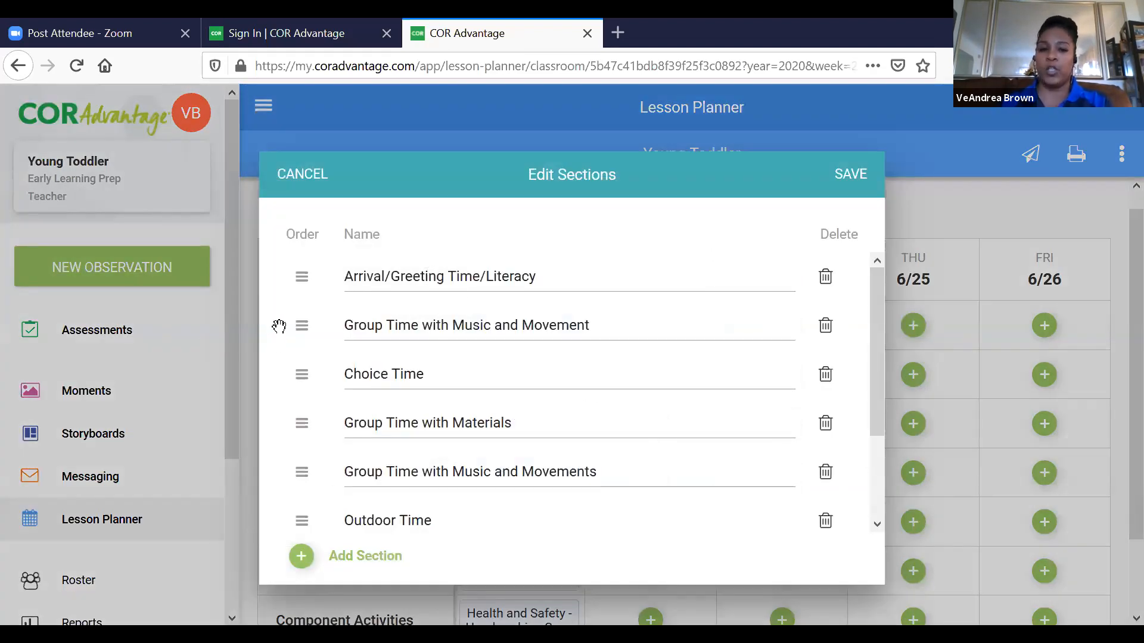
pyautogui.moveTo(301, 330)
pyautogui.mouseDown()
pyautogui.moveTo(302, 265)
pyautogui.moveTo(304, 325)
pyautogui.mouseUp()
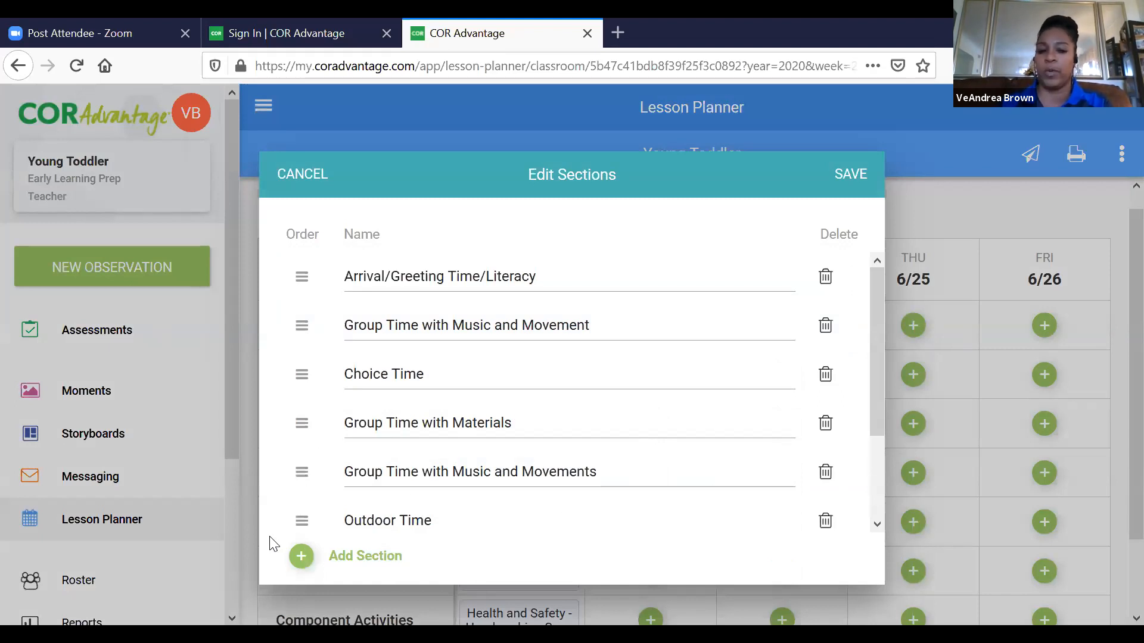
pyautogui.click(300, 556)
pyautogui.click(346, 524)
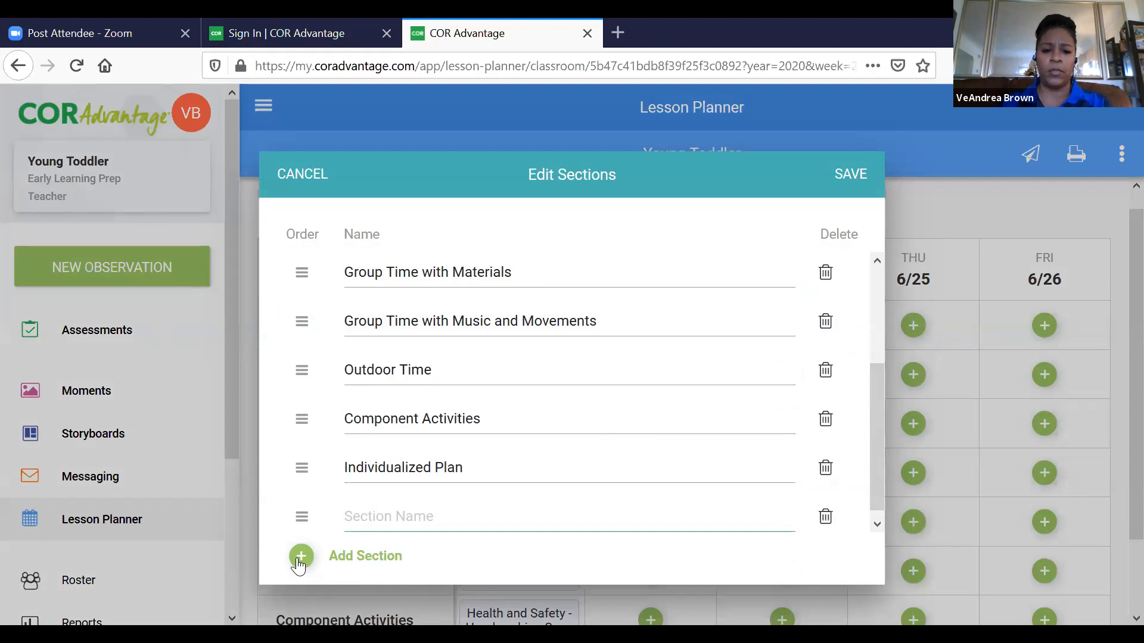
pyautogui.click(318, 179)
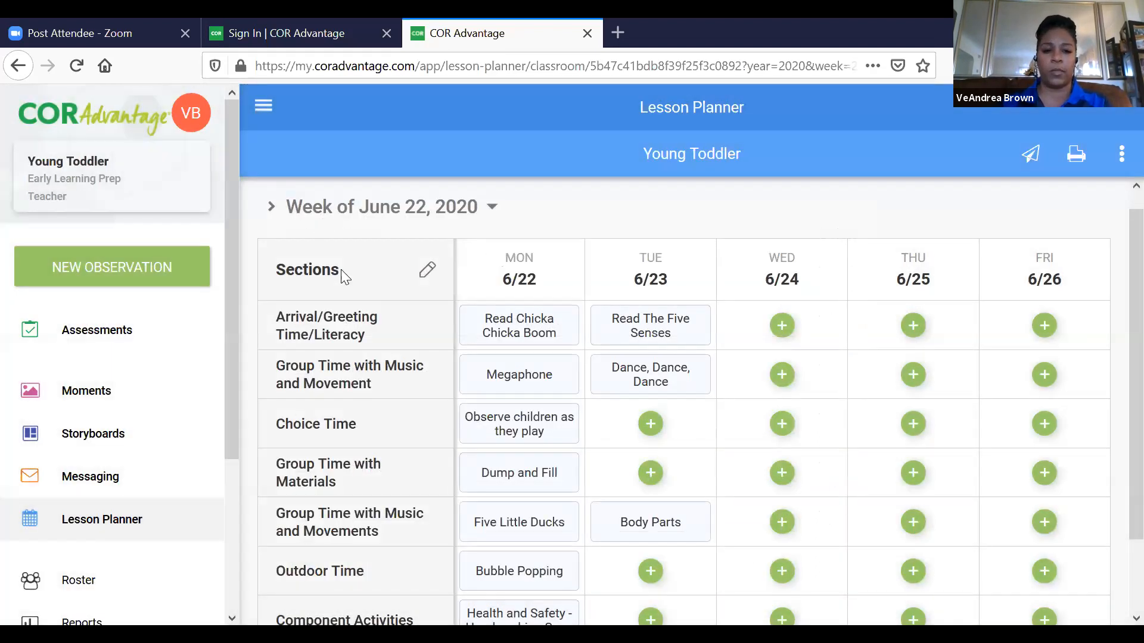
# Review the description, steps, supplies and tags of Monday's Read Chicka Chicka Boom Boom lesson, then close it.
pyautogui.scroll(-2, 1114, 331)
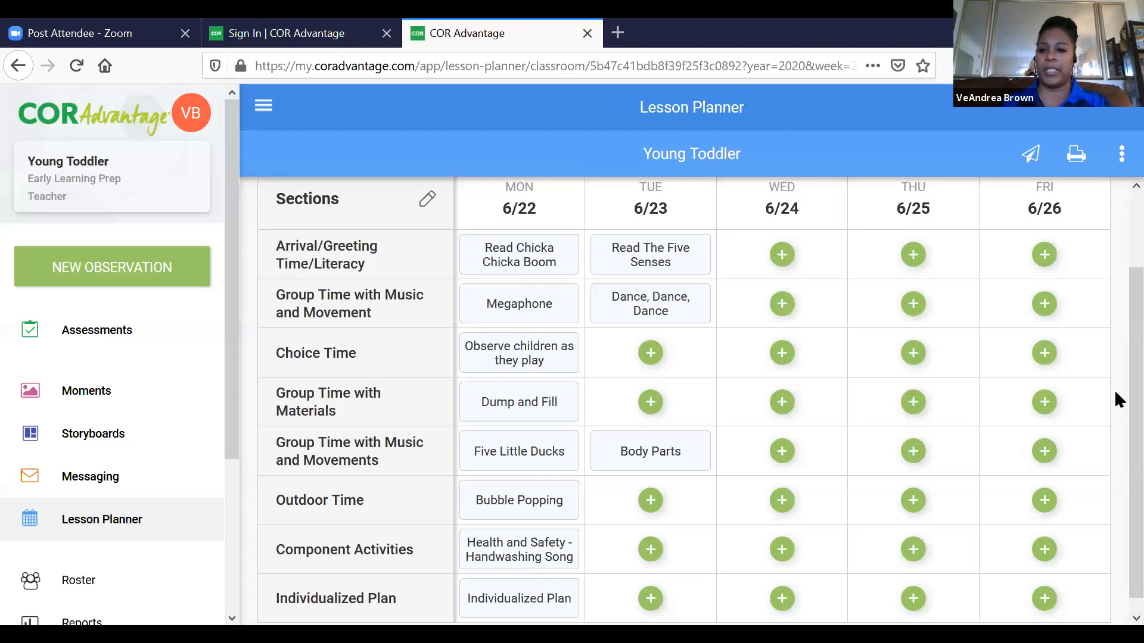
pyautogui.scroll(-1, 1113, 443)
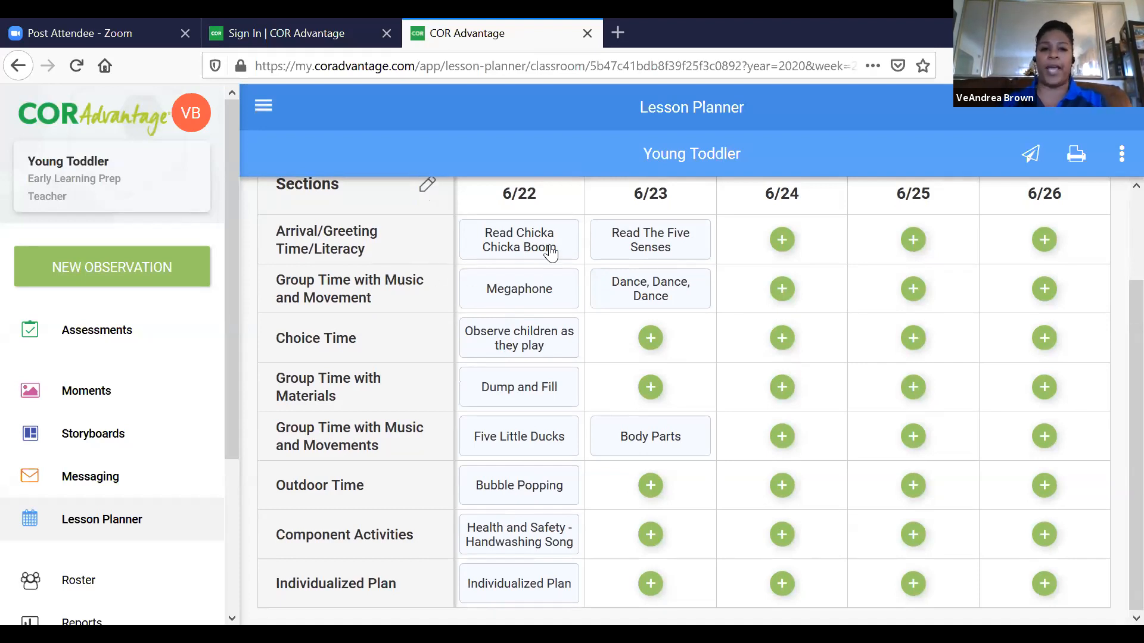
pyautogui.click(506, 251)
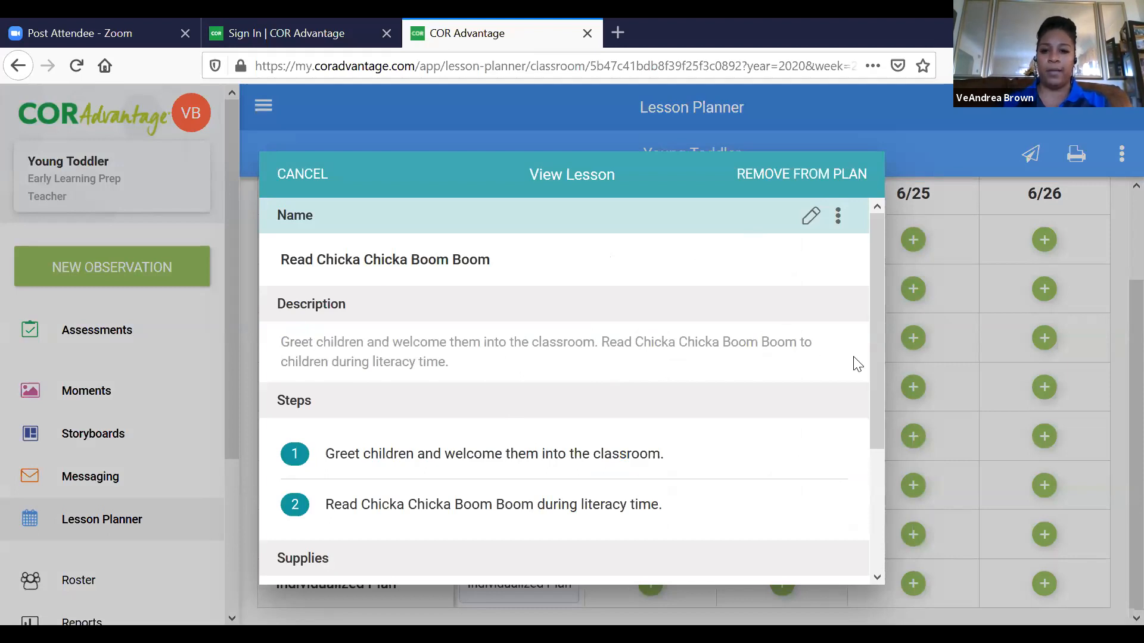
pyautogui.moveTo(876, 384); pyautogui.dragTo(863, 447)
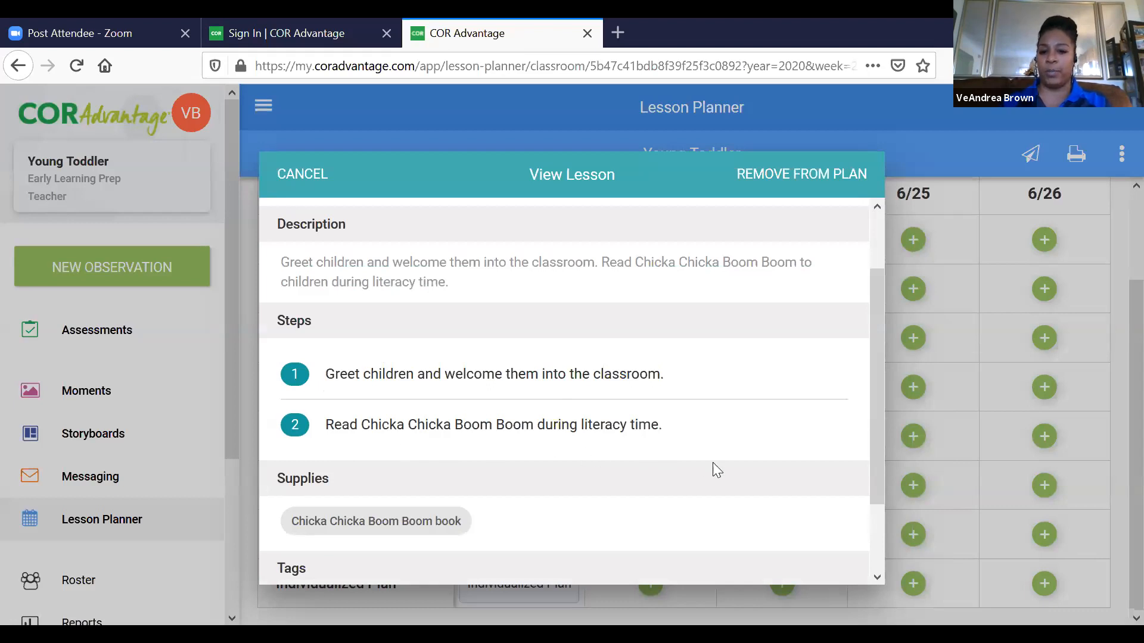
pyautogui.moveTo(876, 486); pyautogui.dragTo(876, 565)
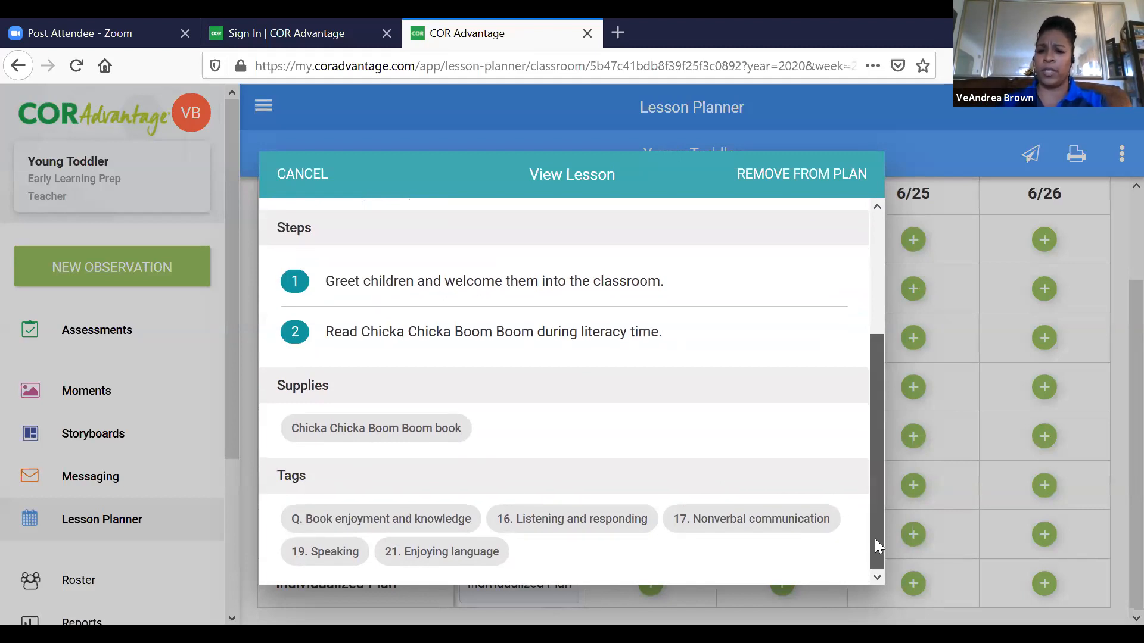
pyautogui.moveTo(874, 539); pyautogui.dragTo(873, 364)
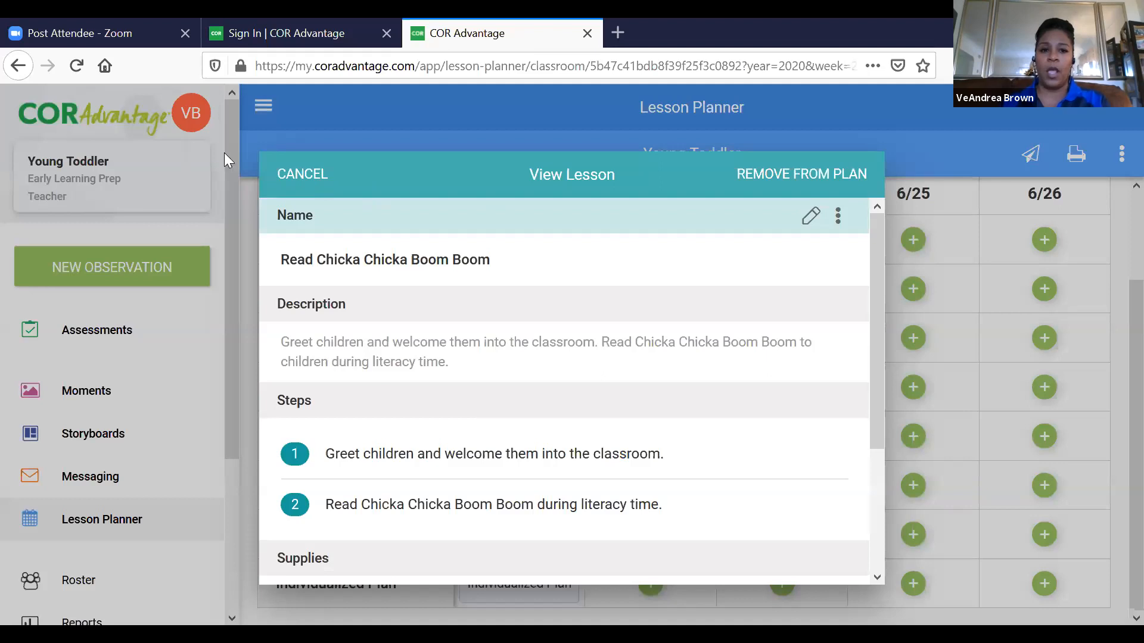
pyautogui.click(316, 180)
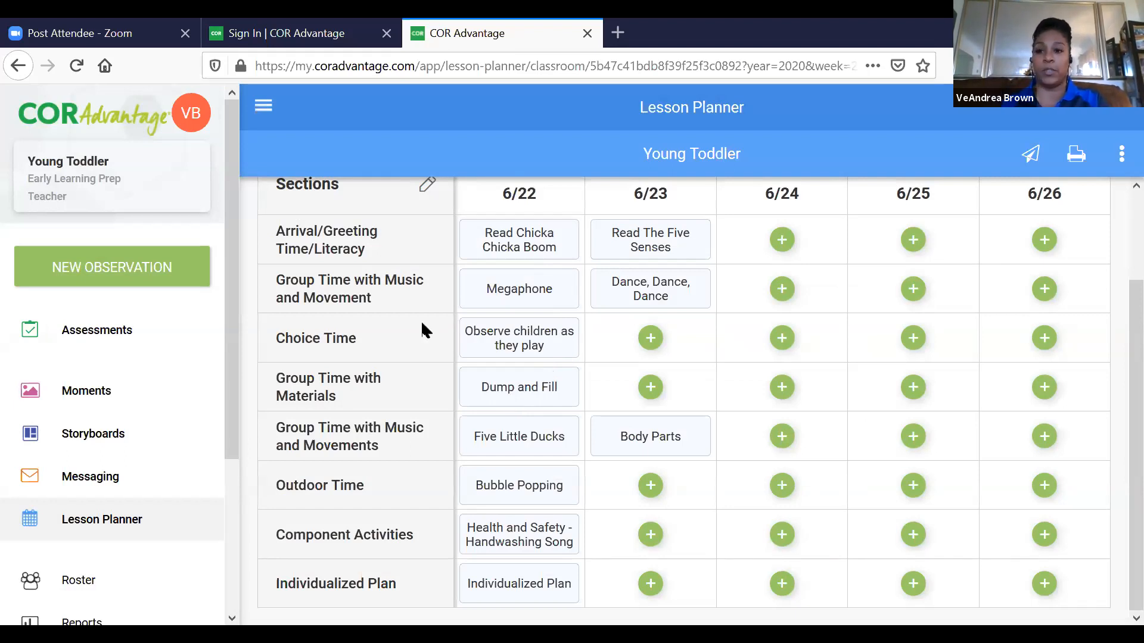
# Examine the description, steps, supplies and tags of Monday's Dump and Fill lesson.
pyautogui.click(518, 398)
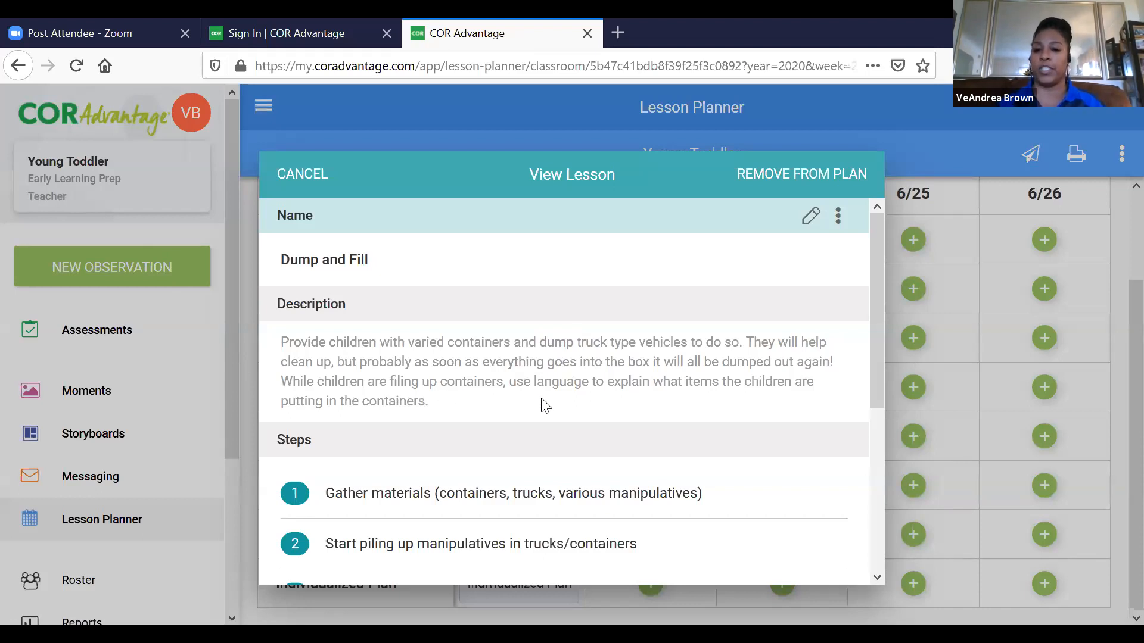
pyautogui.moveTo(876, 387); pyautogui.dragTo(884, 474)
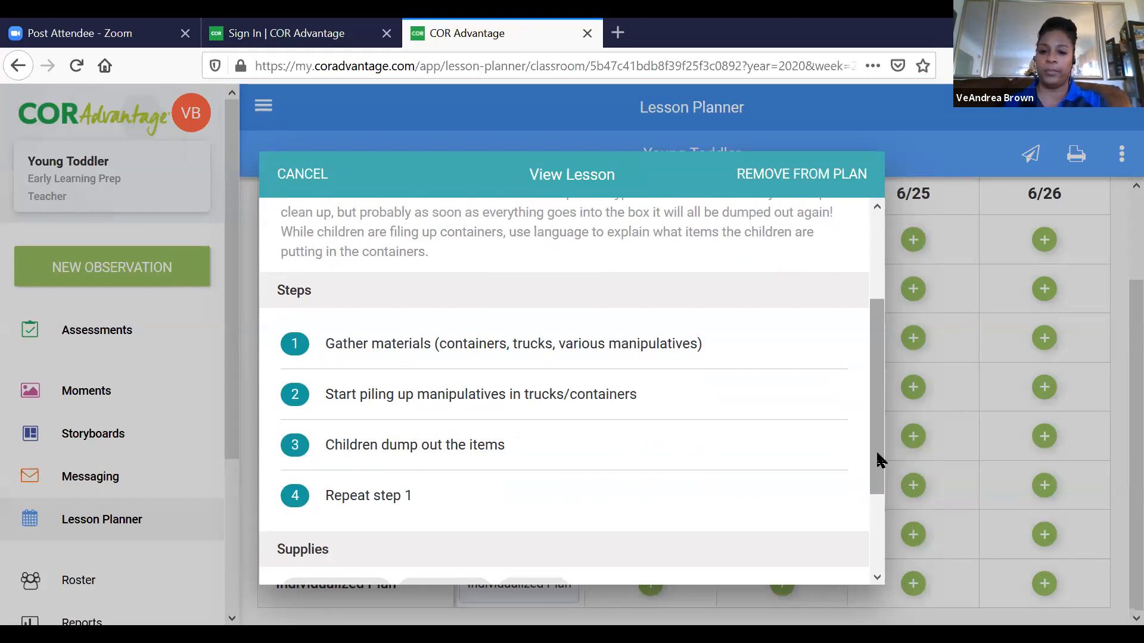
pyautogui.moveTo(875, 498); pyautogui.dragTo(879, 556)
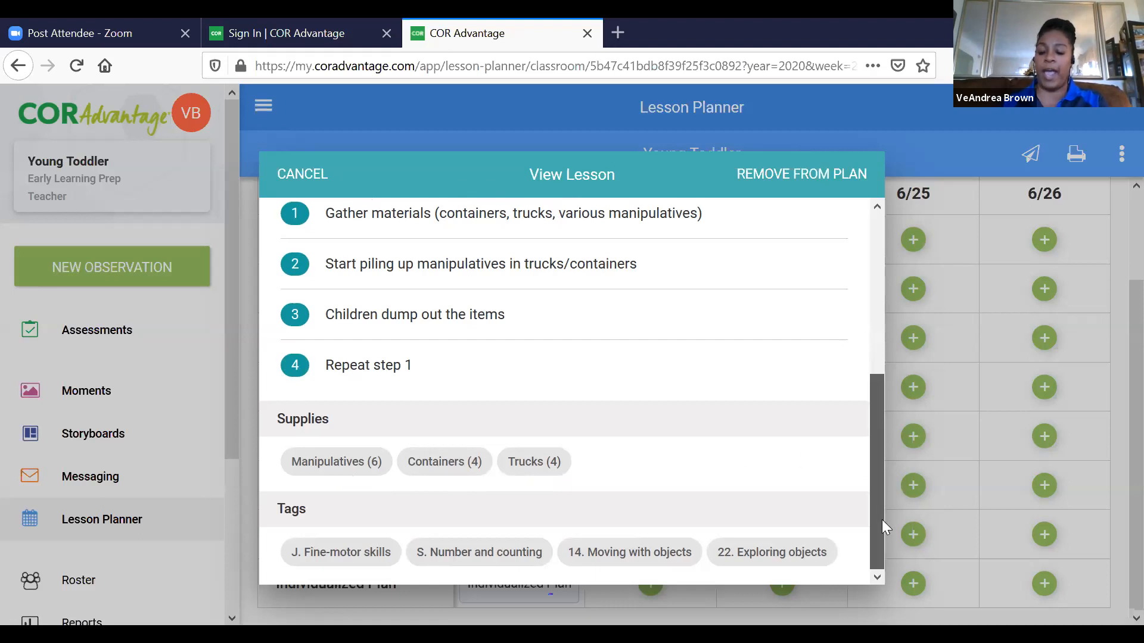
pyautogui.scroll(1, 862, 316)
pyautogui.scroll(4, 862, 315)
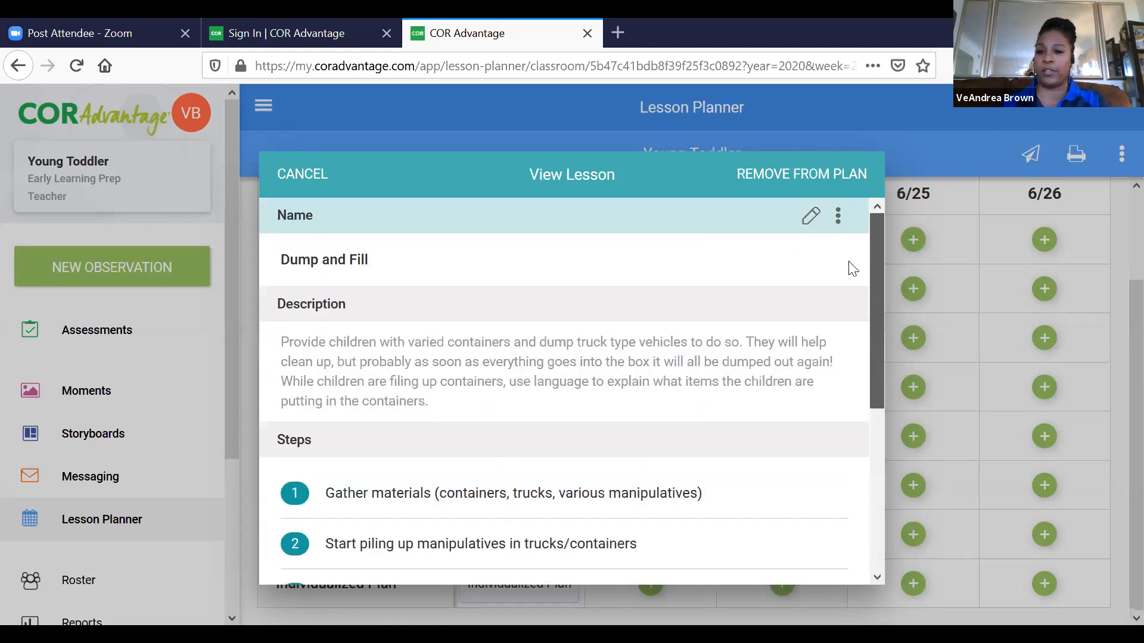
# Edit the Dump and Fill lesson's supplies, setting the quantities of Trucks and Containers to 8 each.
pyautogui.click(810, 216)
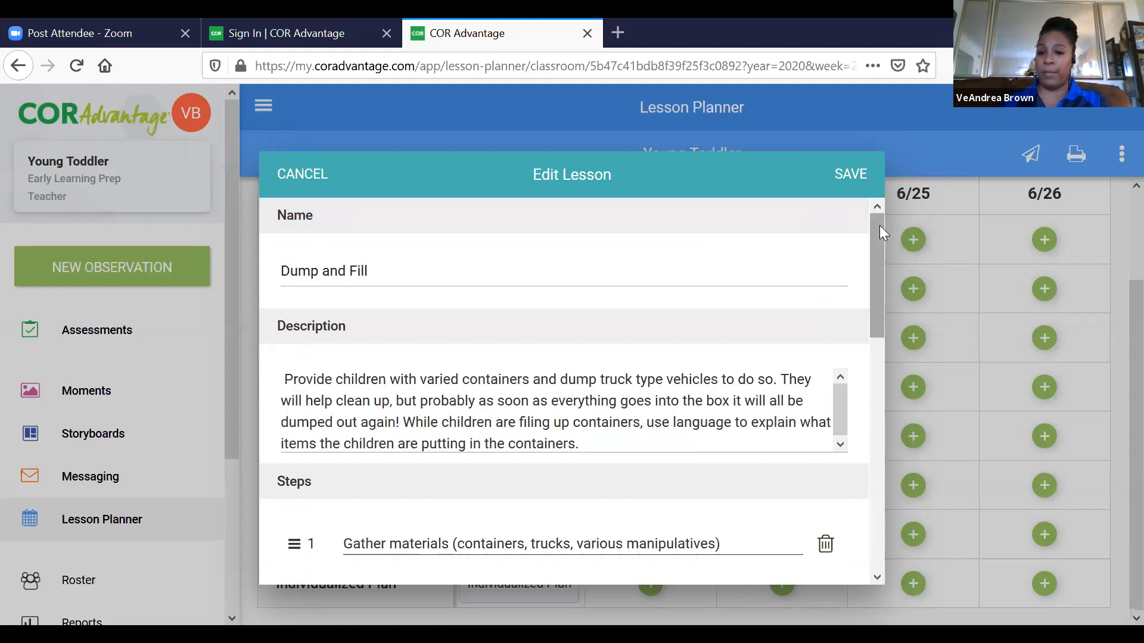
pyautogui.click(311, 174)
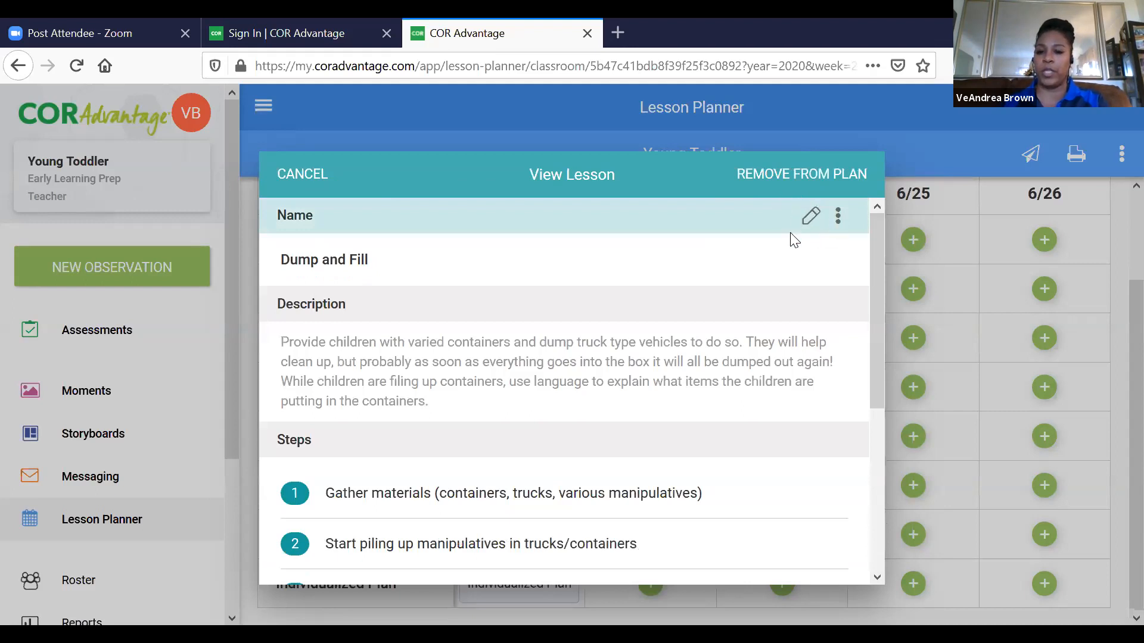
pyautogui.click(812, 216)
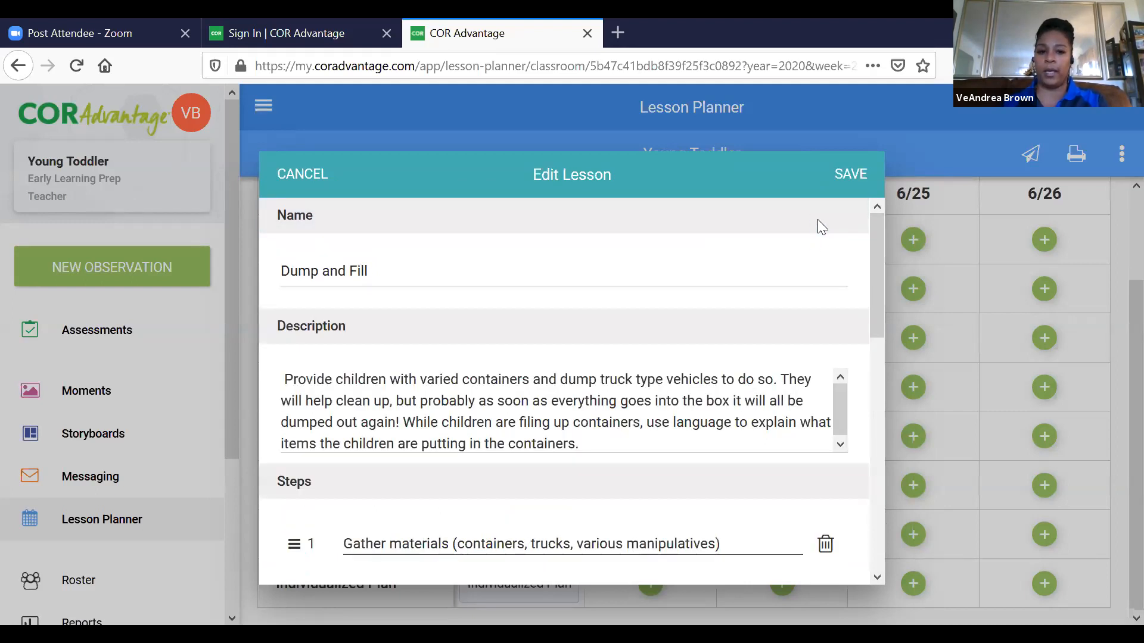
pyautogui.moveTo(873, 253); pyautogui.dragTo(890, 440)
pyautogui.scroll(-3, 890, 447)
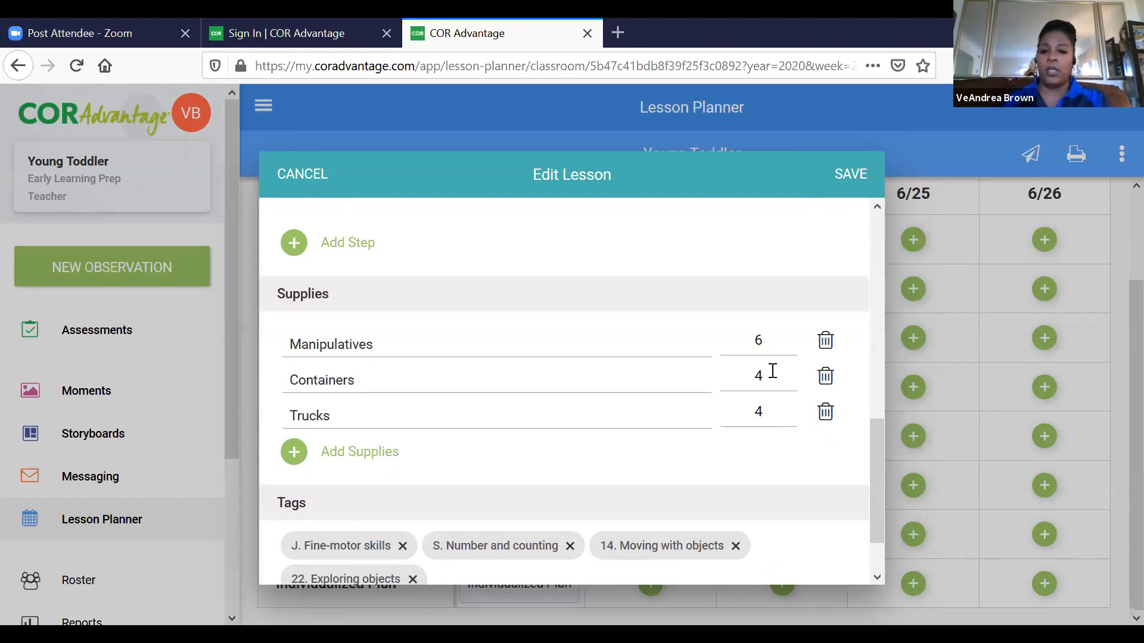
pyautogui.click(764, 411)
pyautogui.press('BackSpace')
pyautogui.write('8')
pyautogui.click(764, 376)
pyautogui.press('BackSpace')
pyautogui.write('8')
# Set the Manipulatives quantity to 10 and save the Dump and Fill lesson.
pyautogui.click(774, 343)
pyautogui.press('BackSpace')
pyautogui.write('10')
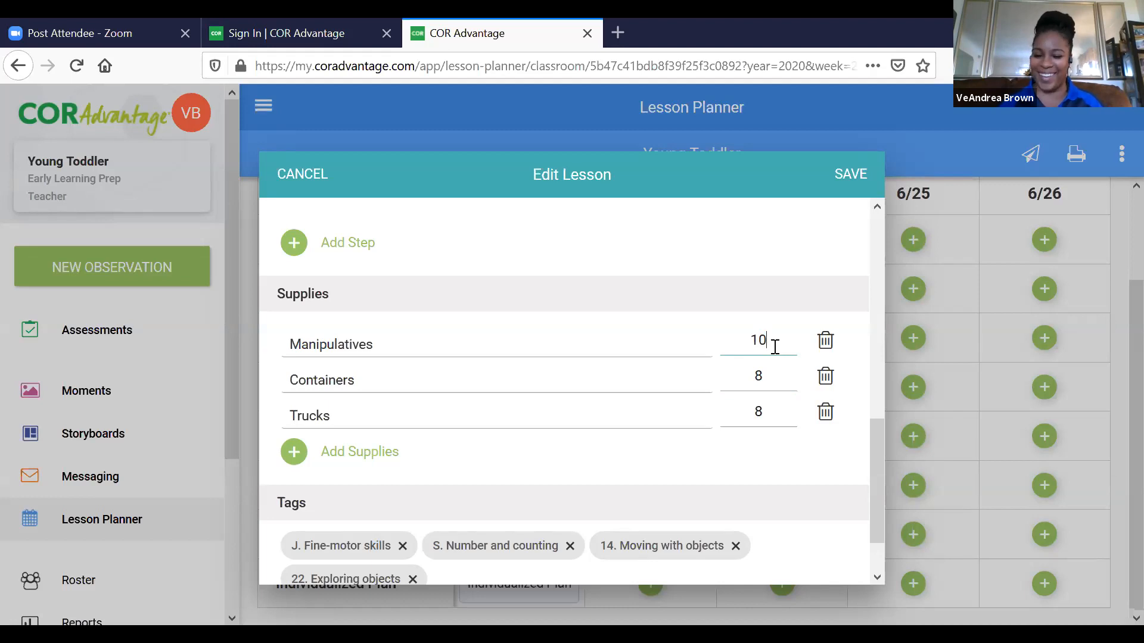
pyautogui.click(849, 176)
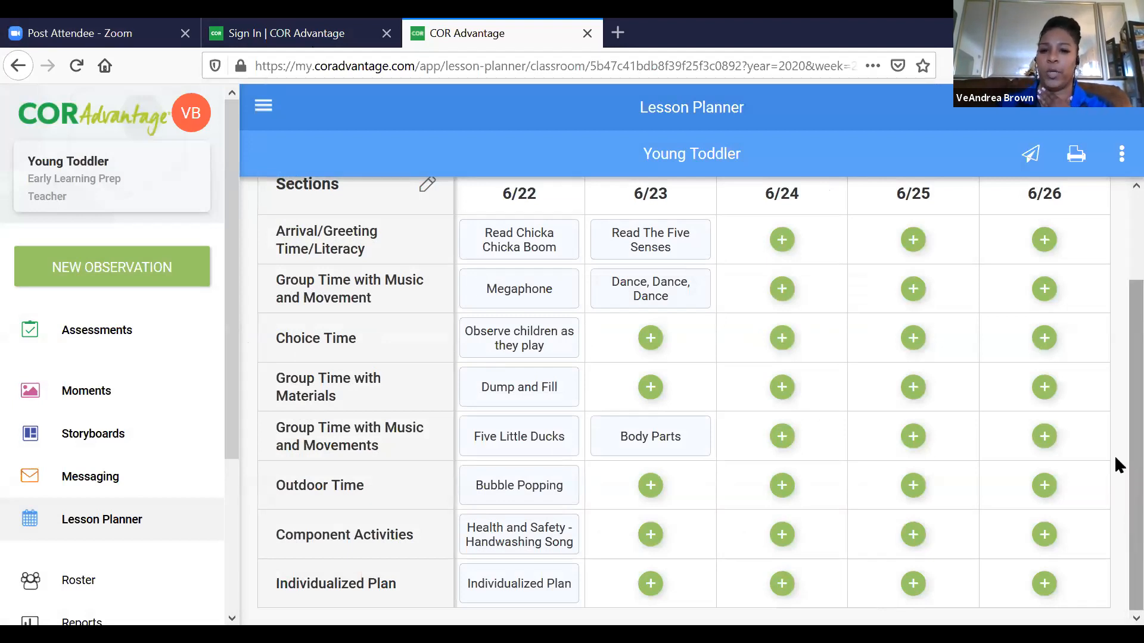
# Add the existing lesson "Observe children as they play" to Choice Time on Tuesday 6/23.
pyautogui.scroll(1, 1114, 455)
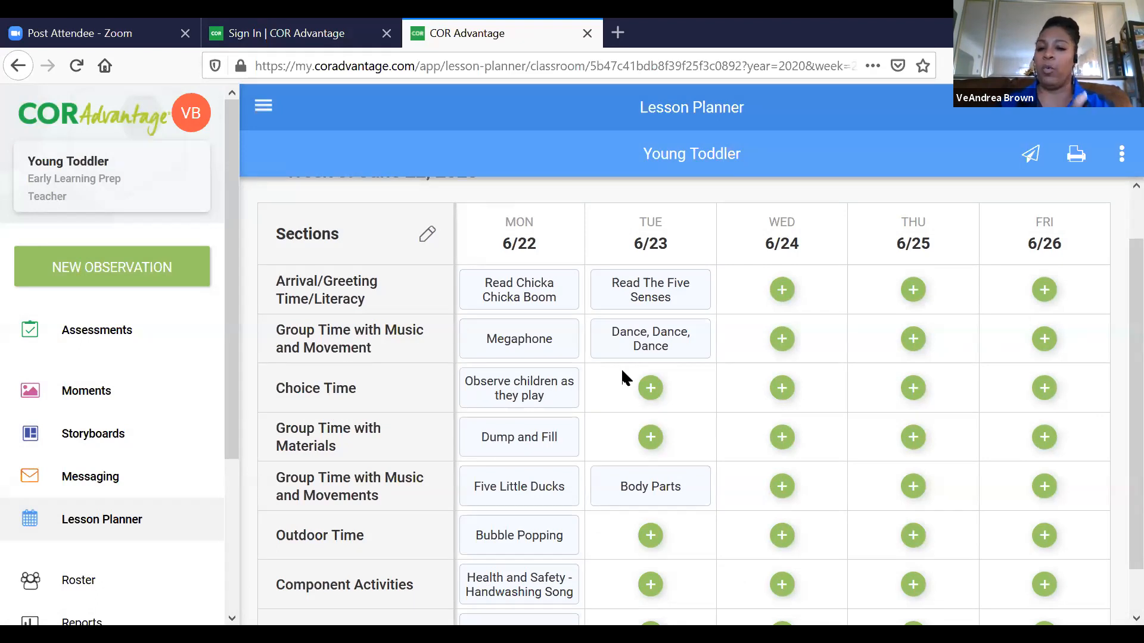
pyautogui.click(651, 393)
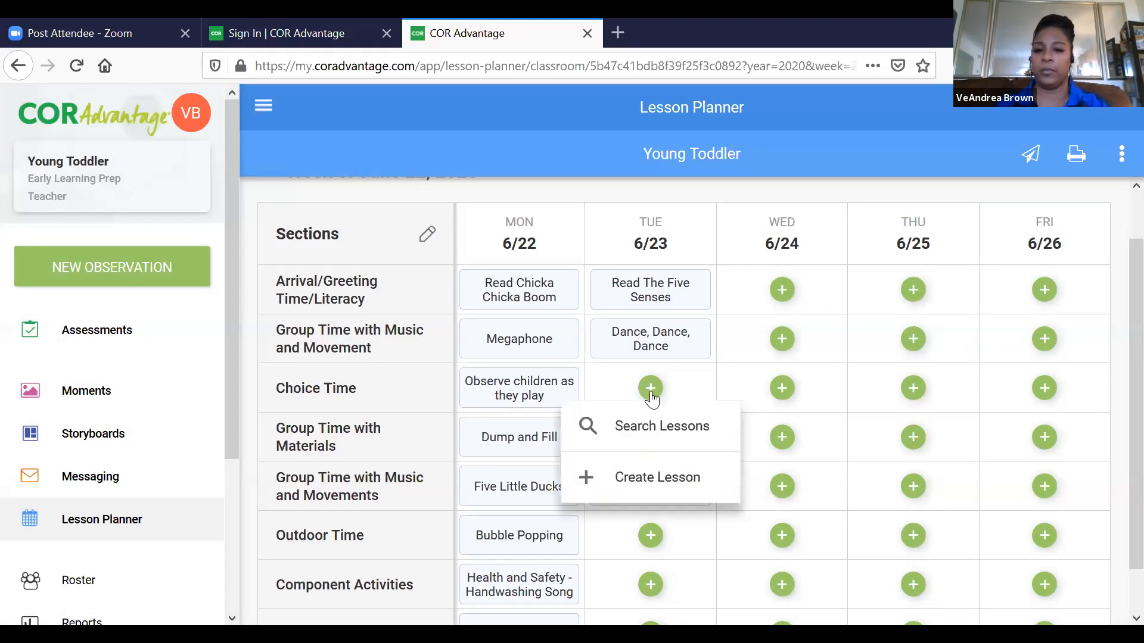
pyautogui.click(664, 427)
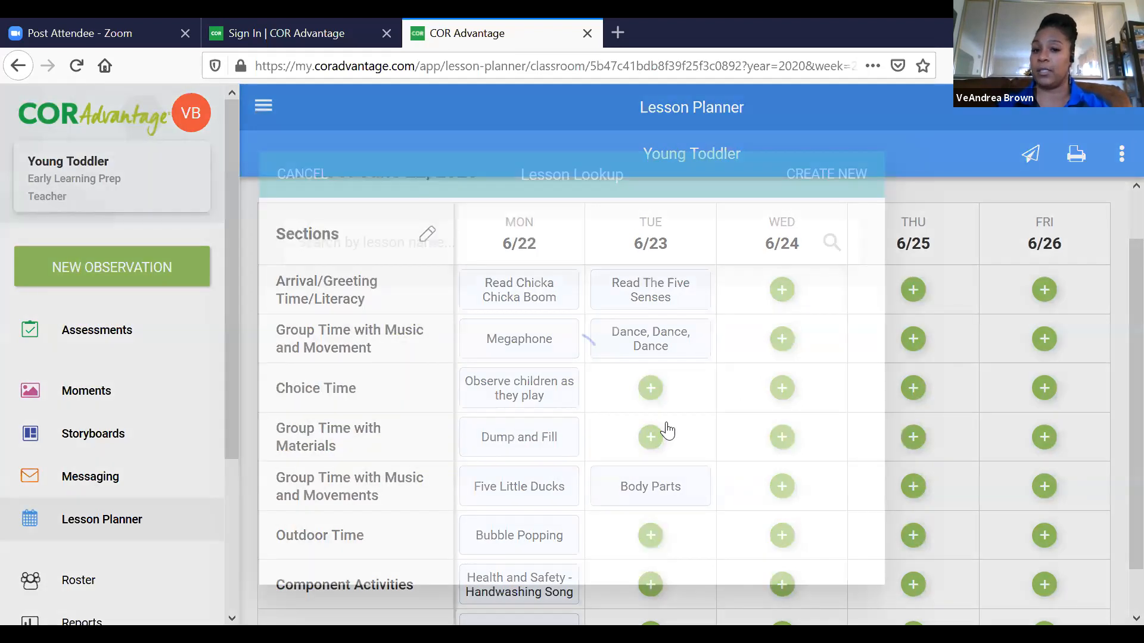
pyautogui.click(569, 245)
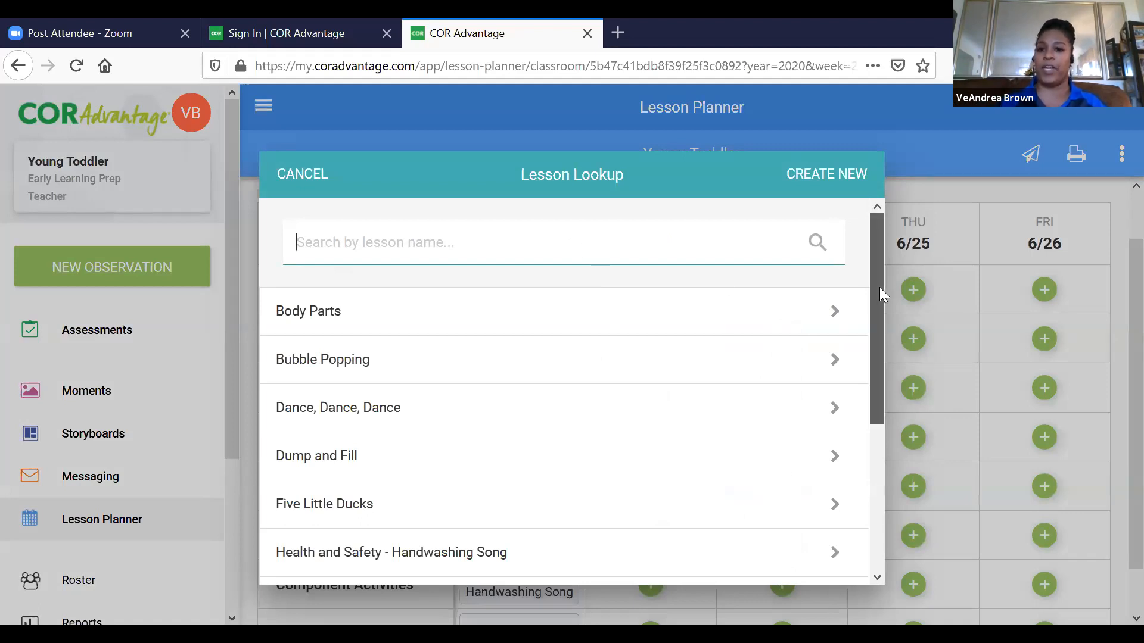
pyautogui.scroll(-5, 867, 357)
pyautogui.moveTo(871, 414); pyautogui.dragTo(874, 267)
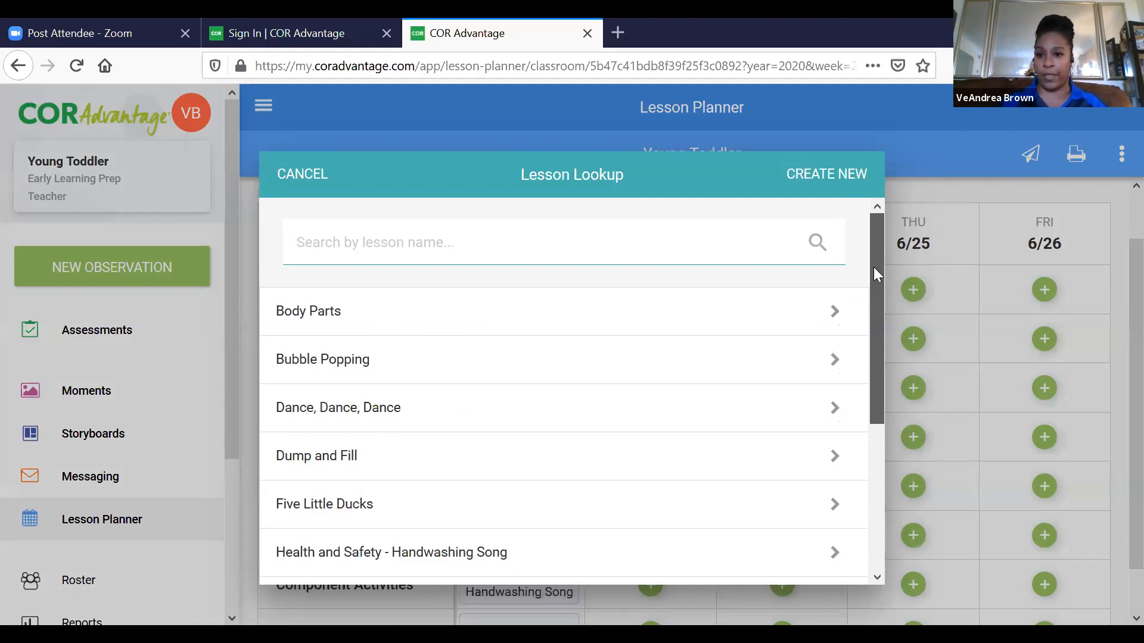
pyautogui.moveTo(873, 268); pyautogui.dragTo(884, 452)
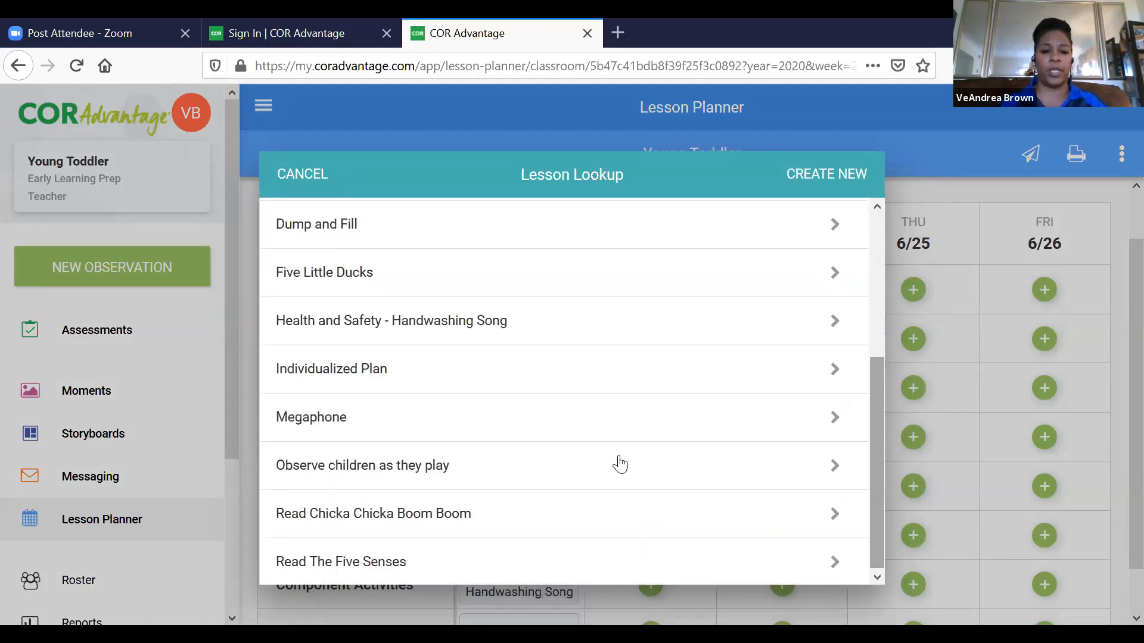
pyautogui.click(456, 473)
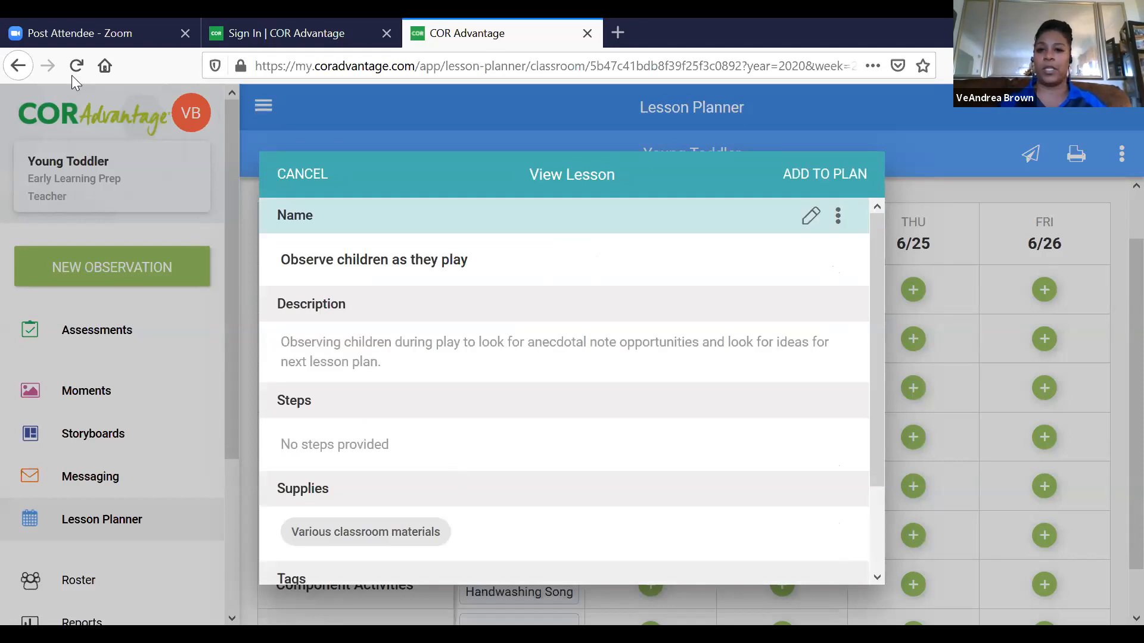
pyautogui.click(867, 177)
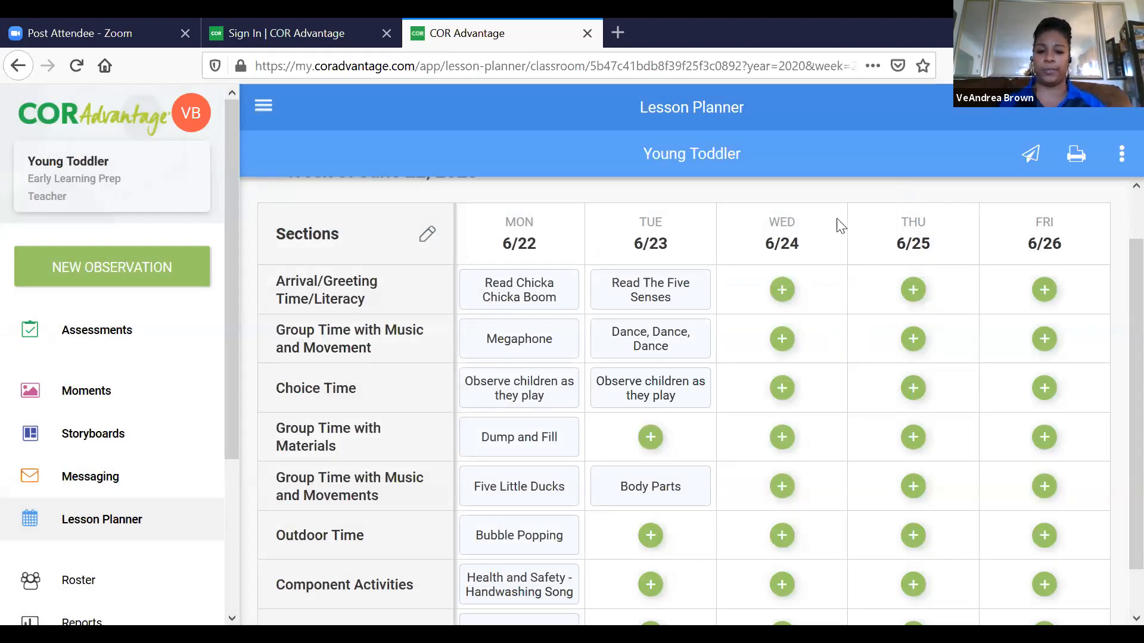
# Look up the existing Megaphone lesson, review its details, and add it to Group Time with Materials on Tuesday 6/23.
pyautogui.click(649, 438)
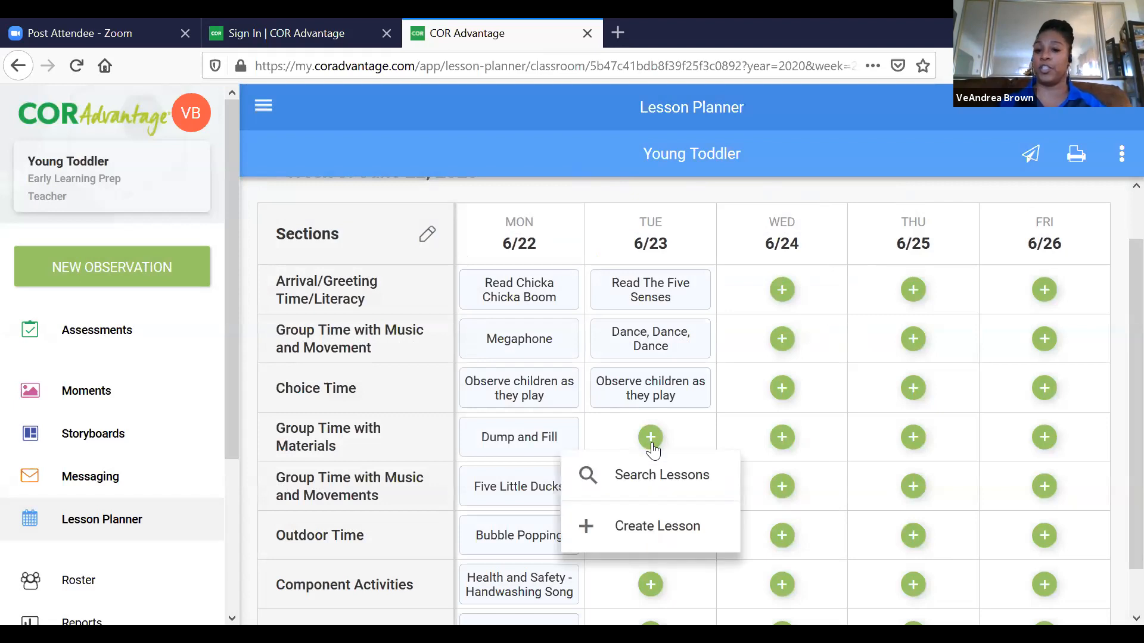
pyautogui.click(653, 480)
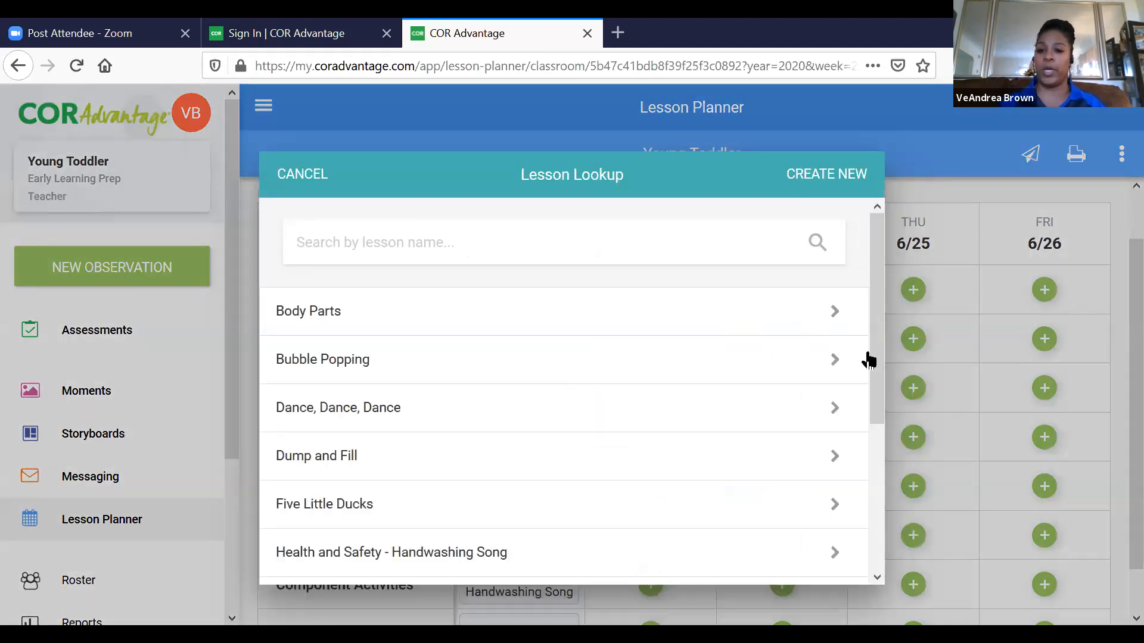
pyautogui.click(867, 376)
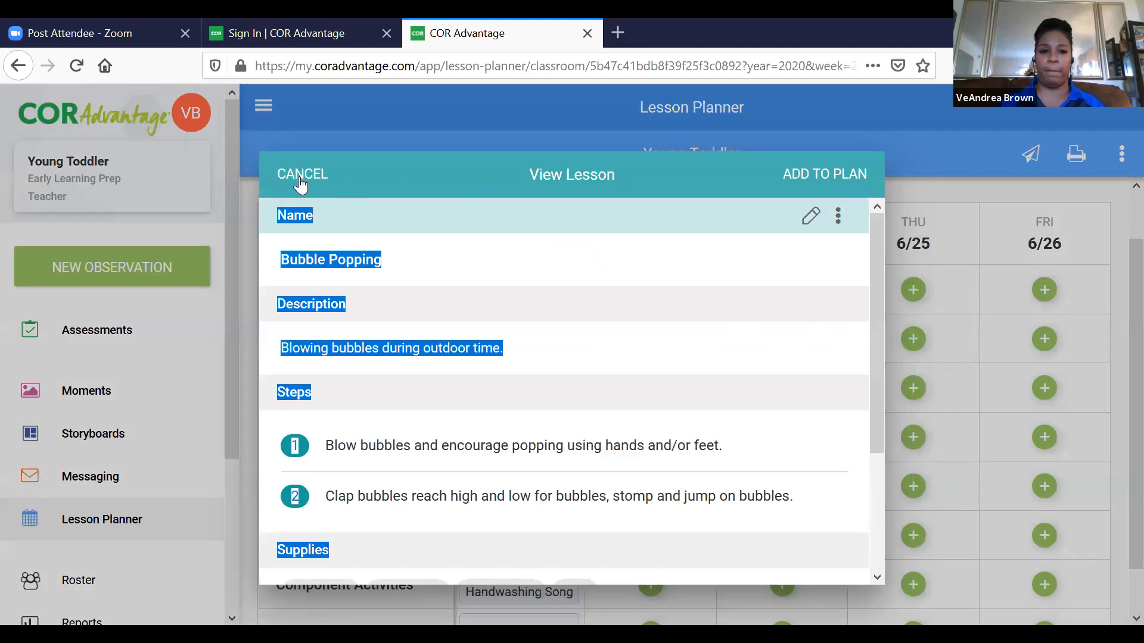
pyautogui.click(300, 181)
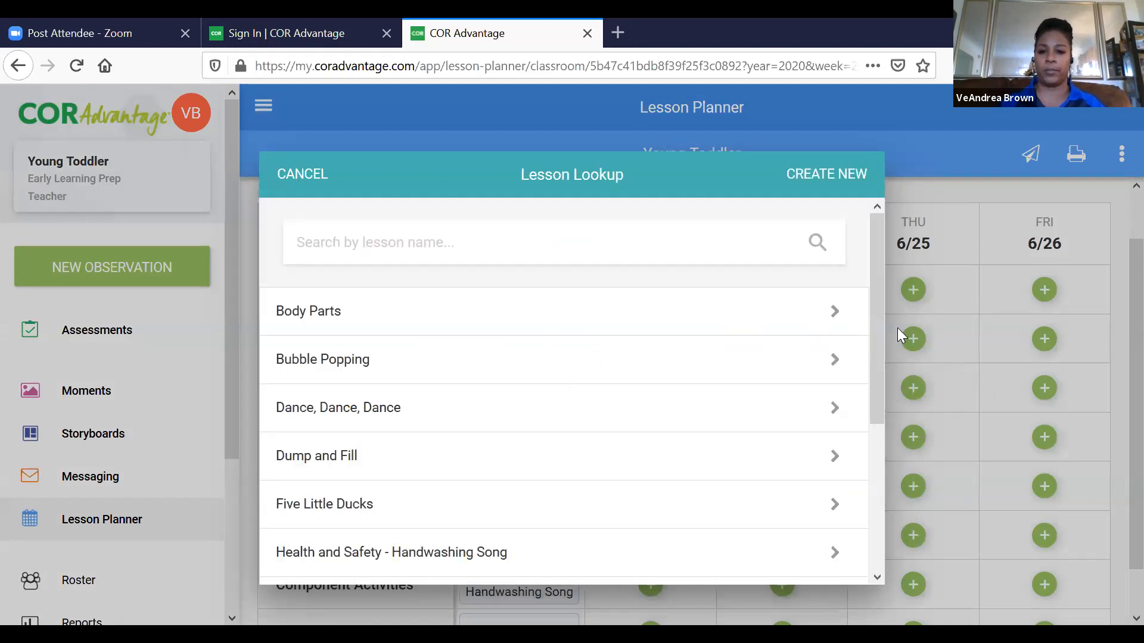
pyautogui.moveTo(874, 330); pyautogui.dragTo(868, 485)
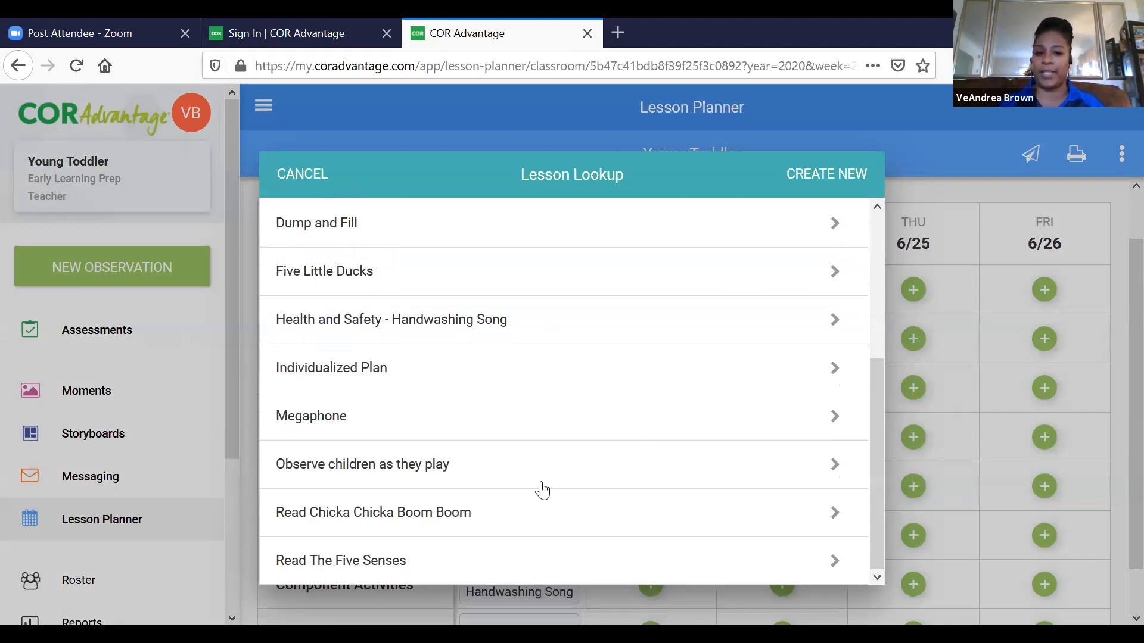
pyautogui.click(403, 426)
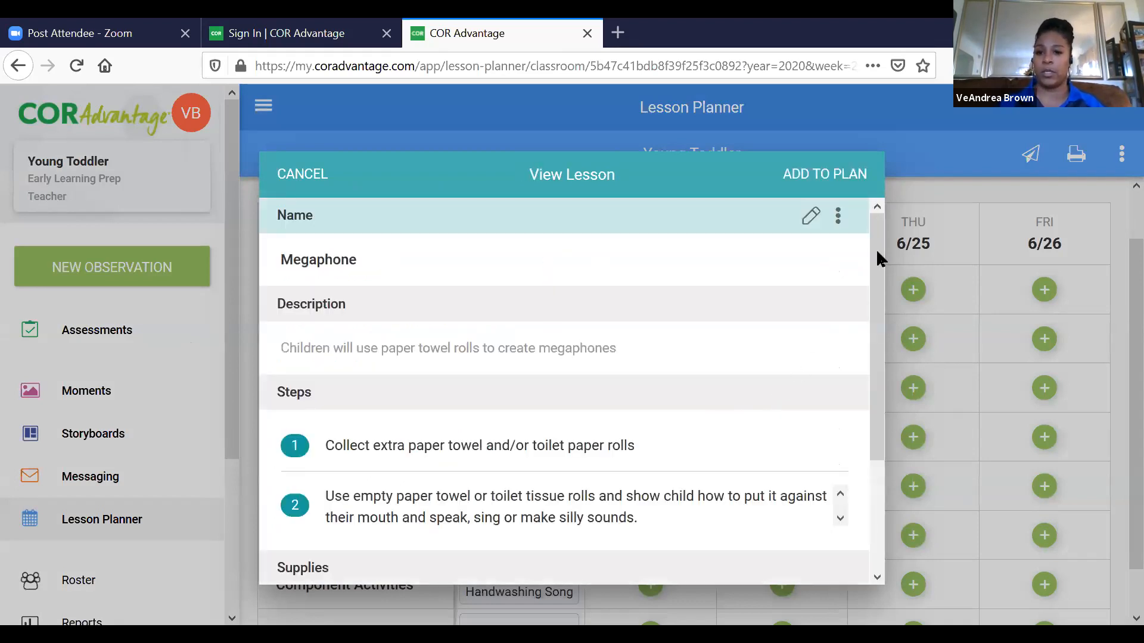
pyautogui.scroll(-3, 876, 241)
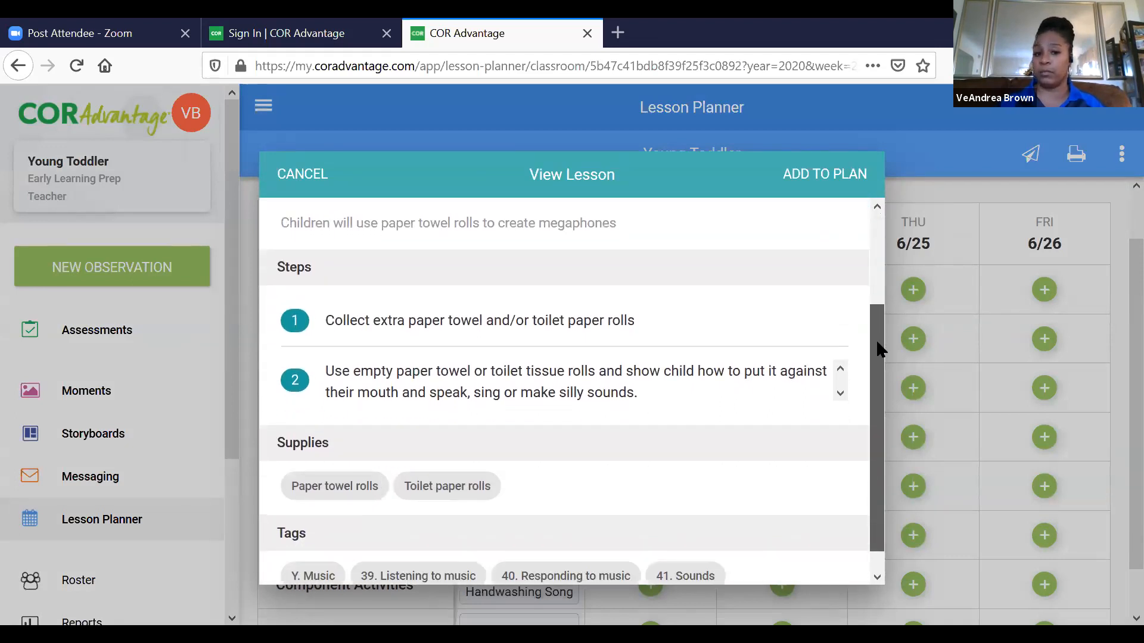
pyautogui.scroll(3, 884, 251)
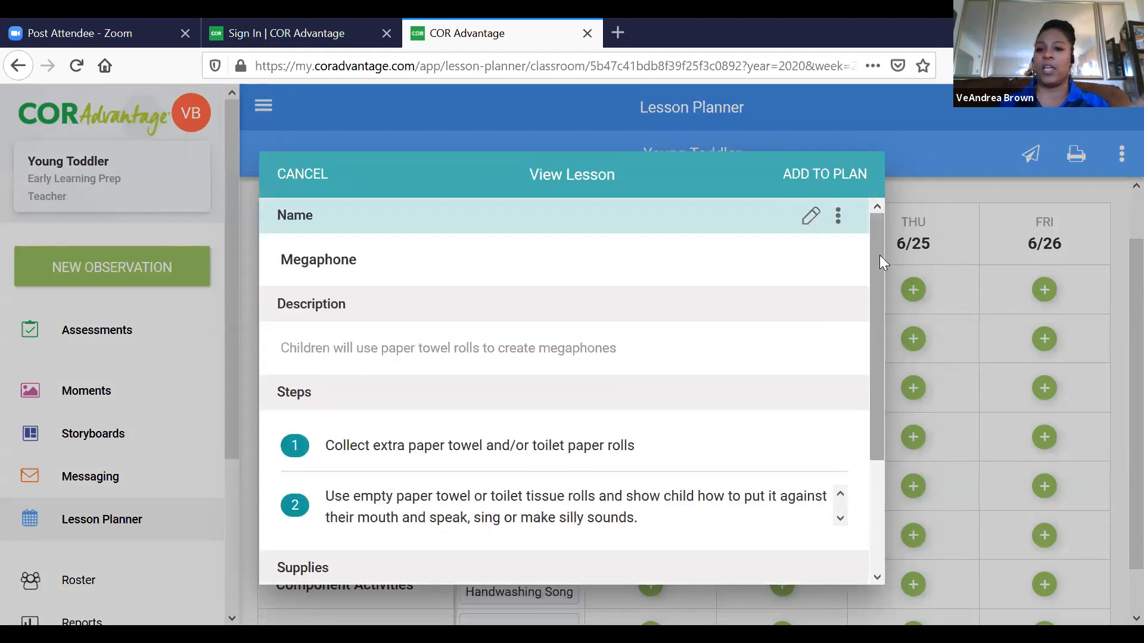
pyautogui.moveTo(879, 255); pyautogui.dragTo(865, 358)
pyautogui.scroll(-1, 865, 381)
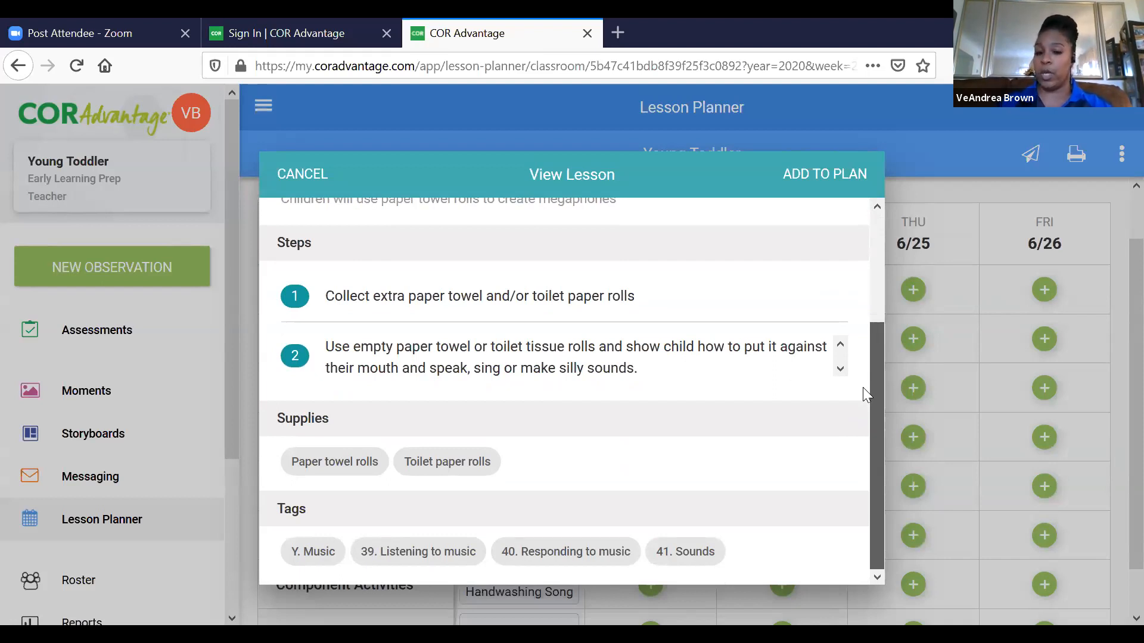
pyautogui.scroll(3, 841, 295)
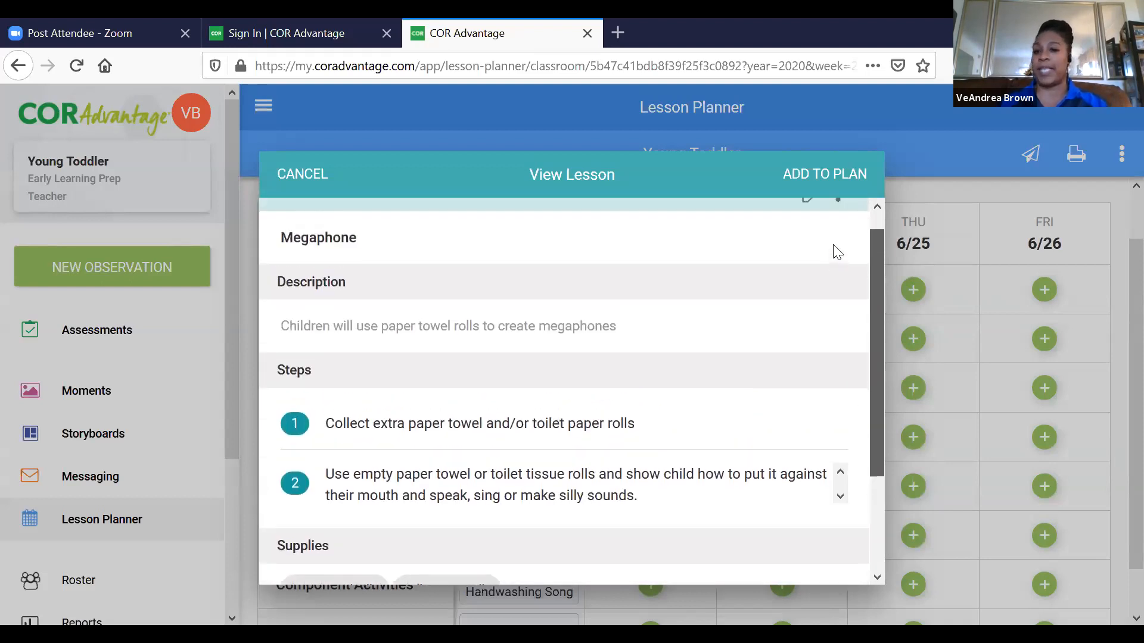
pyautogui.click(841, 176)
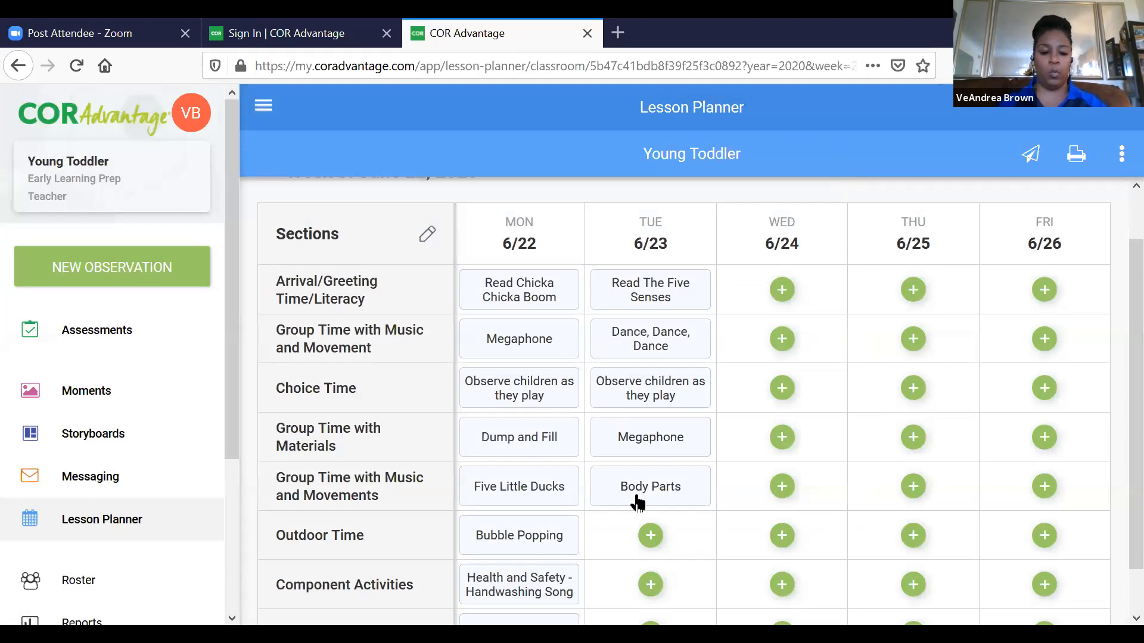
# Create a new lesson named "Treasure Hunt" in the Outdoor Time slot on Tuesday 6/23.
pyautogui.click(650, 540)
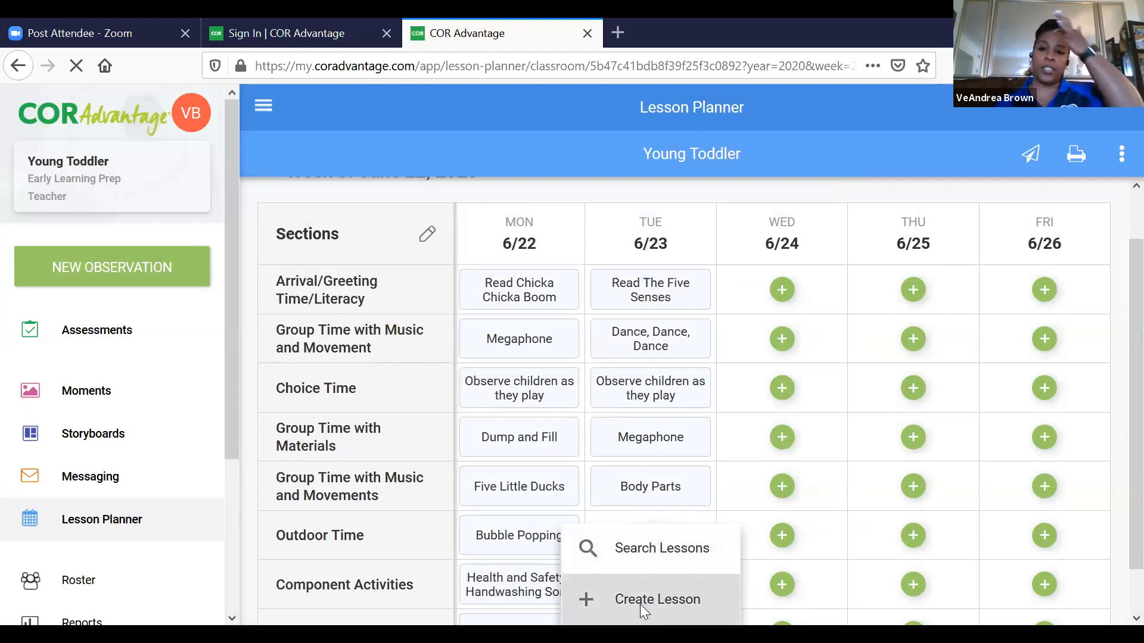
pyautogui.click(642, 604)
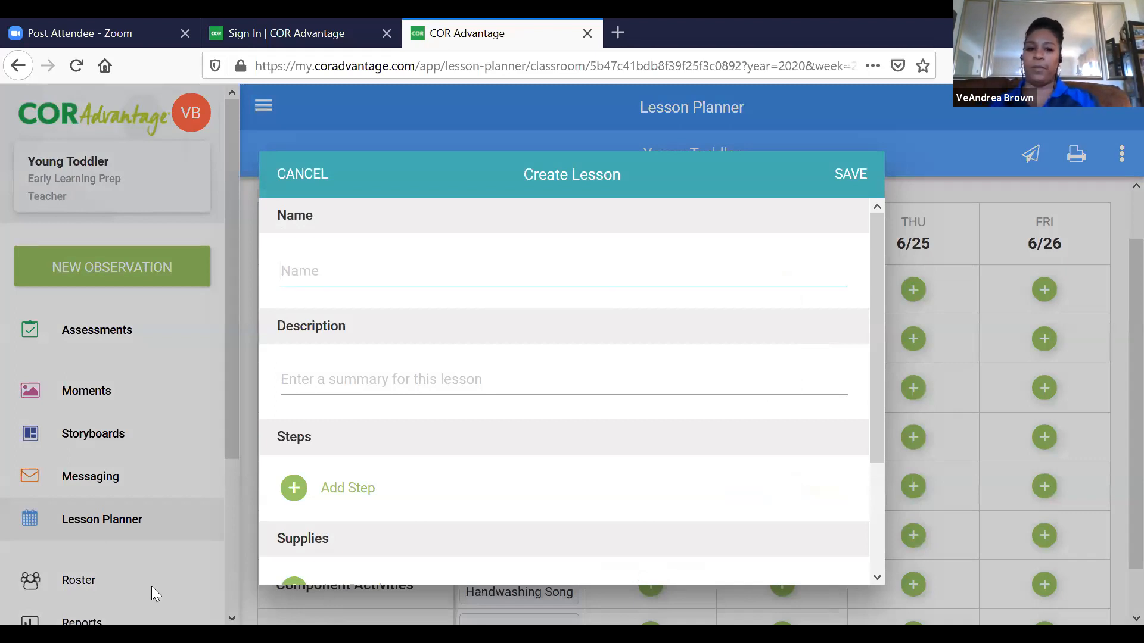
pyautogui.write('Treasure ')
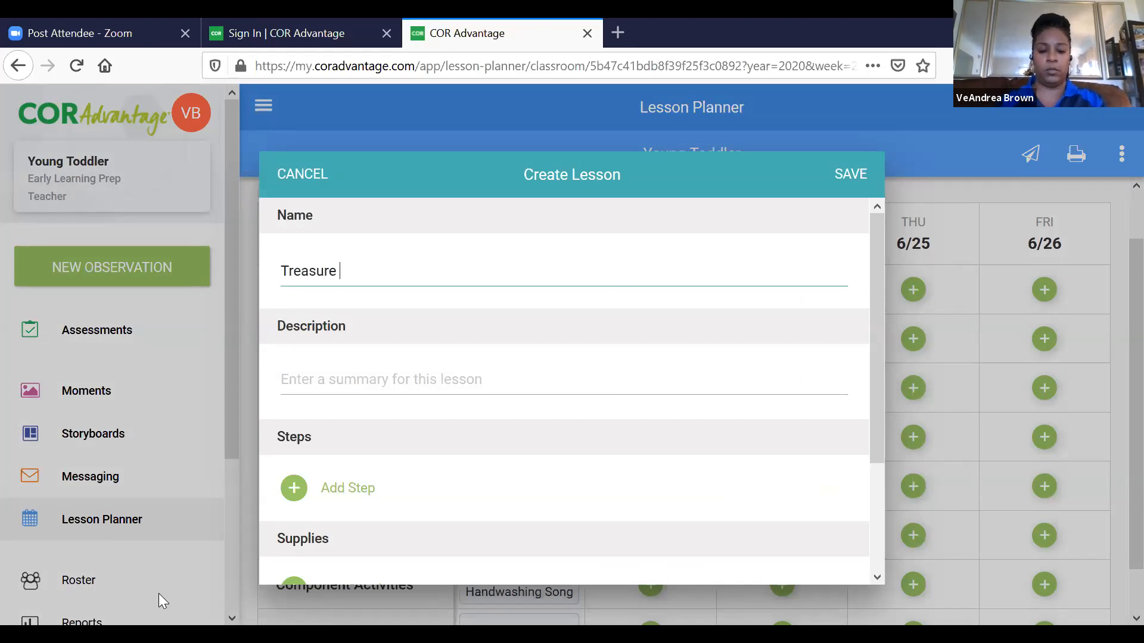
pyautogui.write('Hunt')
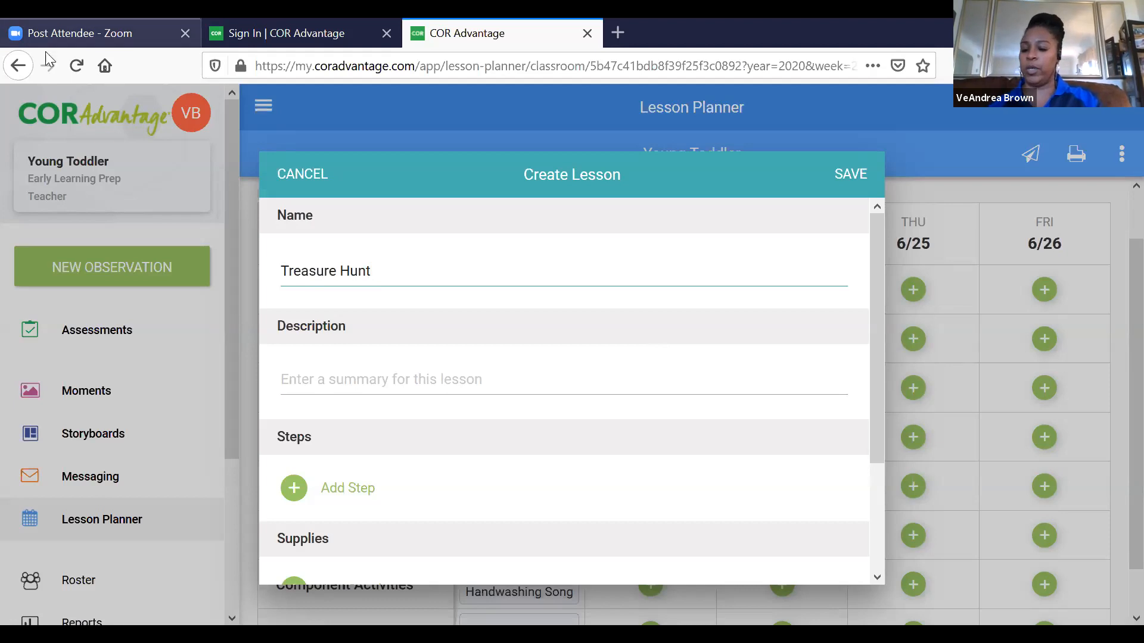
# Enter the lesson description "Gather some of the classroom materials that the children enjoy and hide them outside.".
pyautogui.click(464, 379)
pyautogui.write('Gather some of')
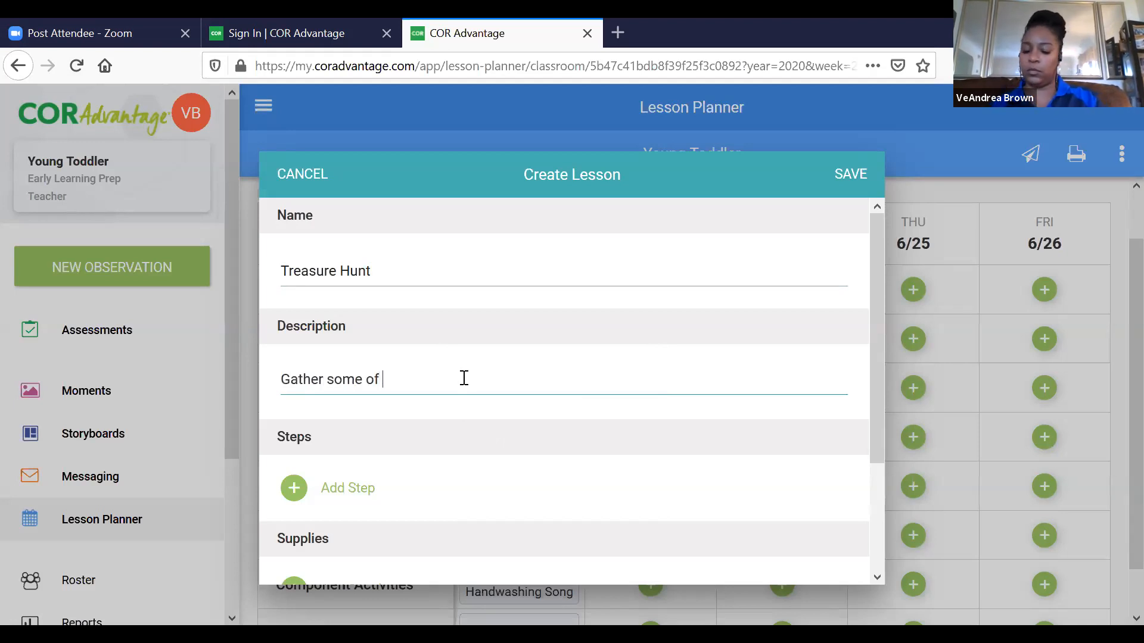
pyautogui.write(' the')
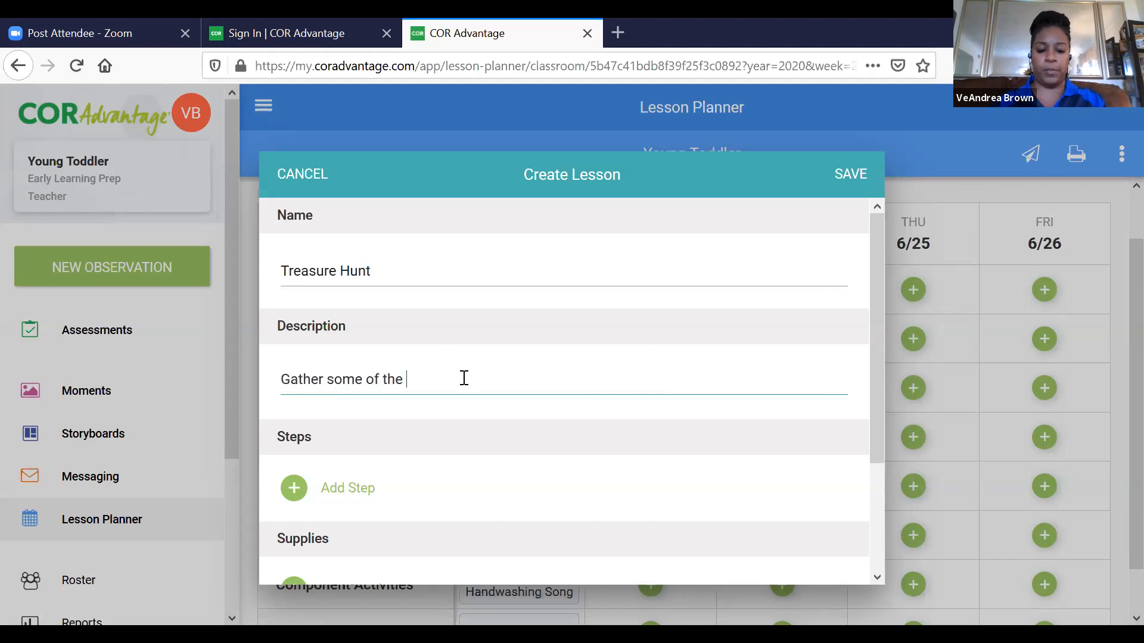
pyautogui.write(' classroo')
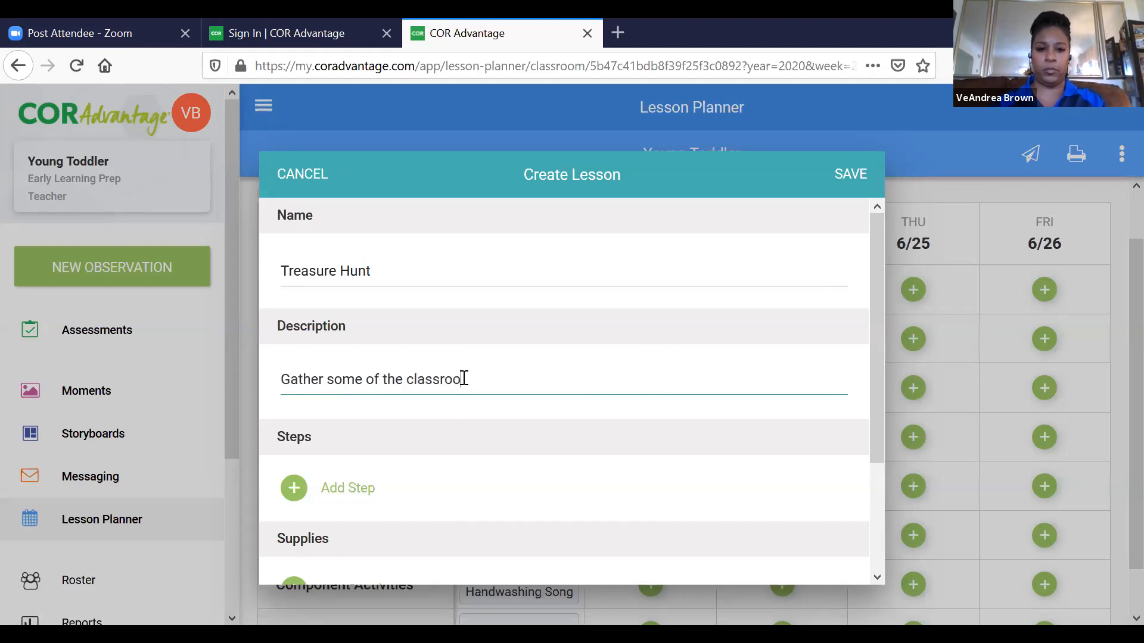
pyautogui.write('m materials ')
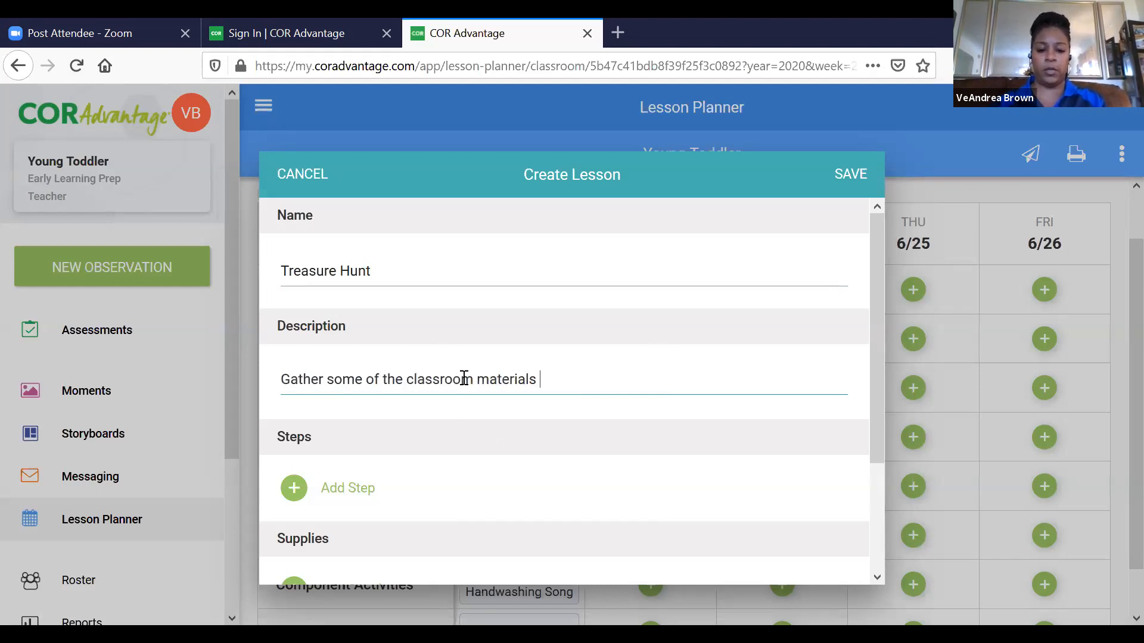
pyautogui.write('that the c')
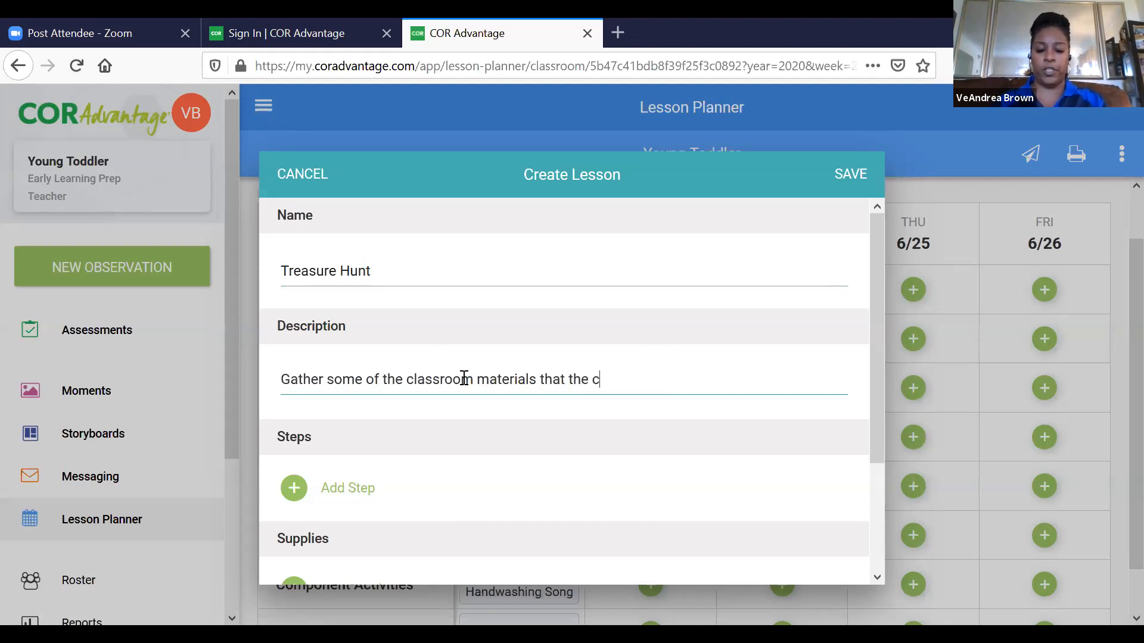
pyautogui.write('hildren enjoy')
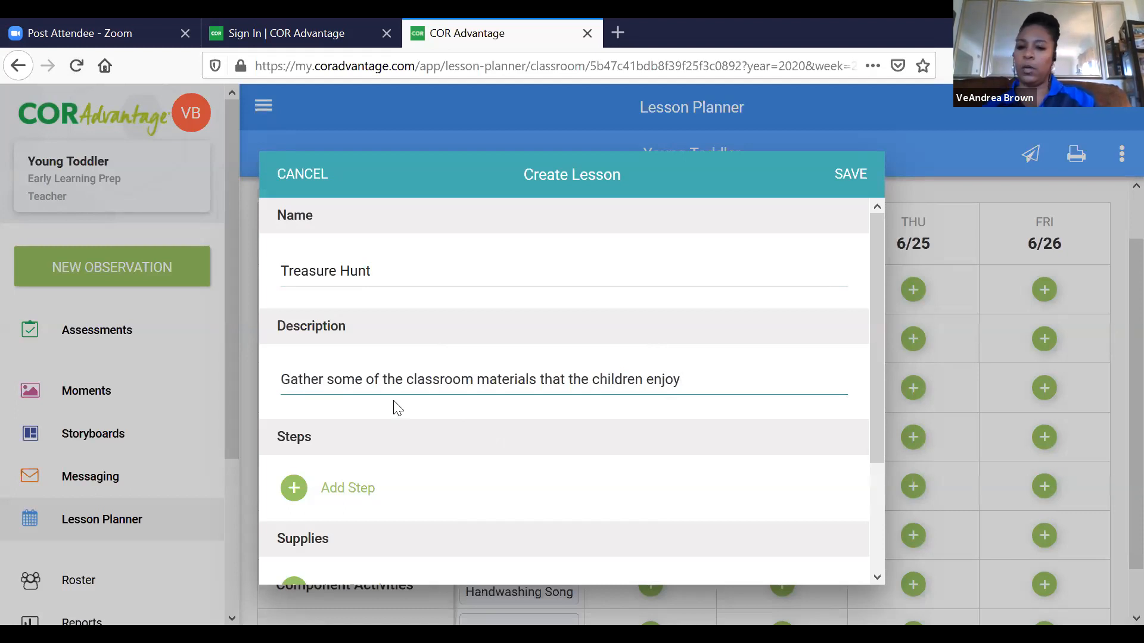
pyautogui.write('and')
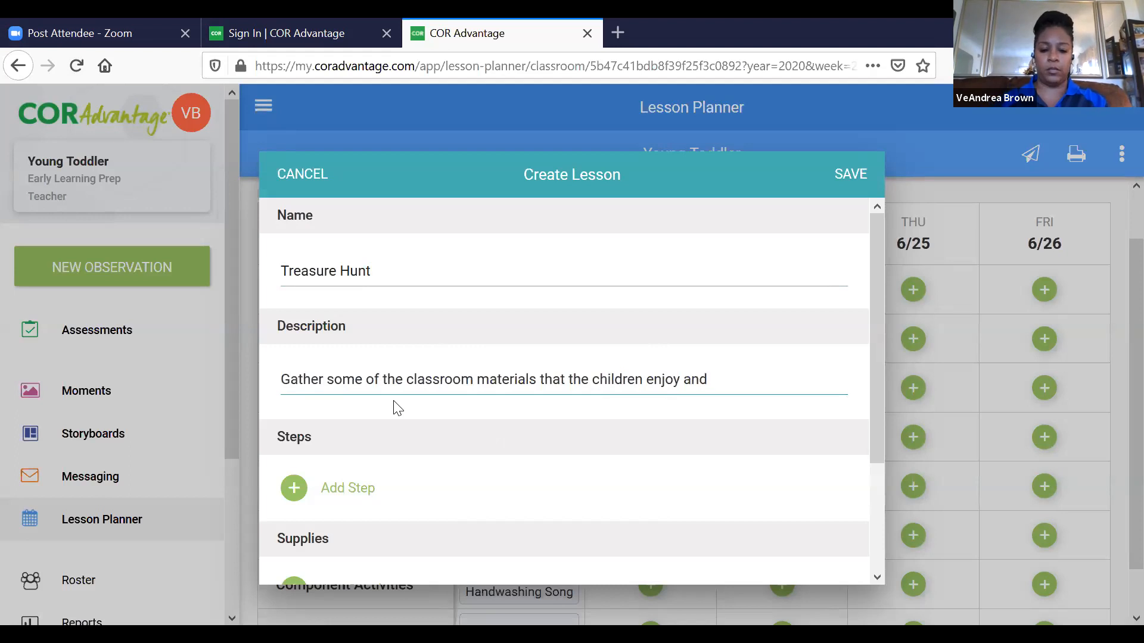
pyautogui.write(' hide them ')
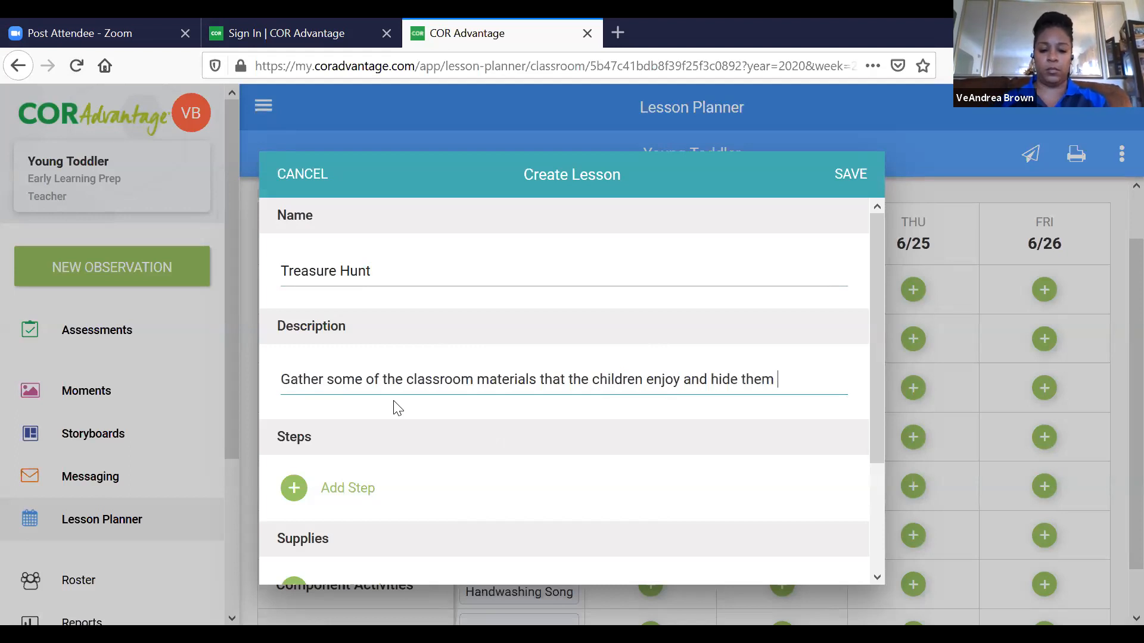
pyautogui.write('outside.')
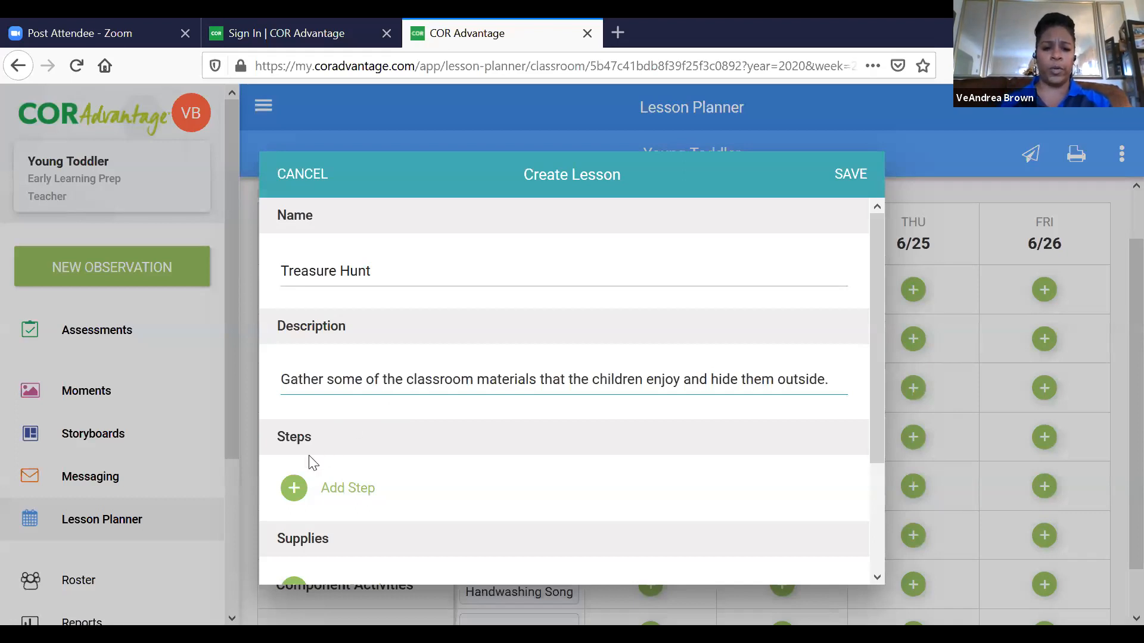
# Add the lesson's first step, "Check outdoor area to make sure it's safe".
pyautogui.click(294, 487)
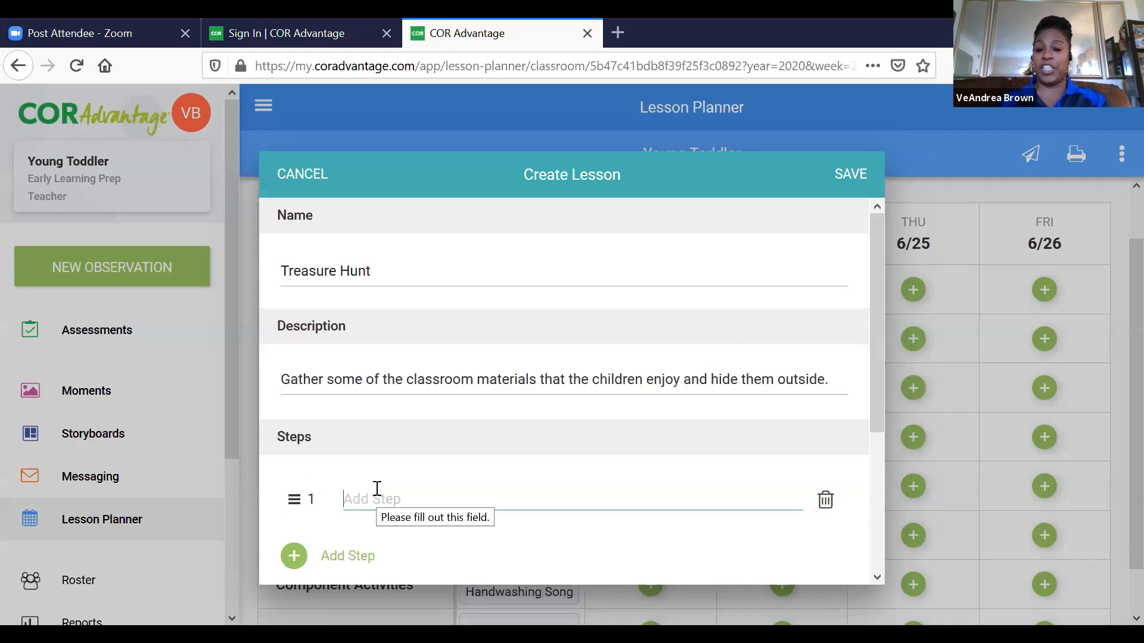
pyautogui.write('Check outdoo')
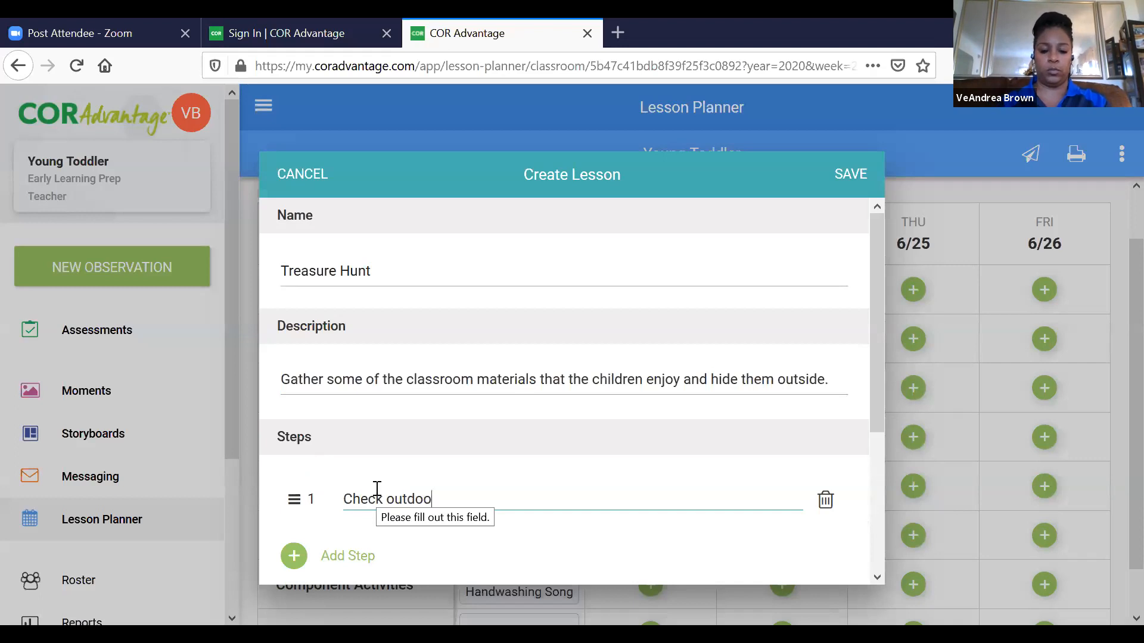
pyautogui.write('r area')
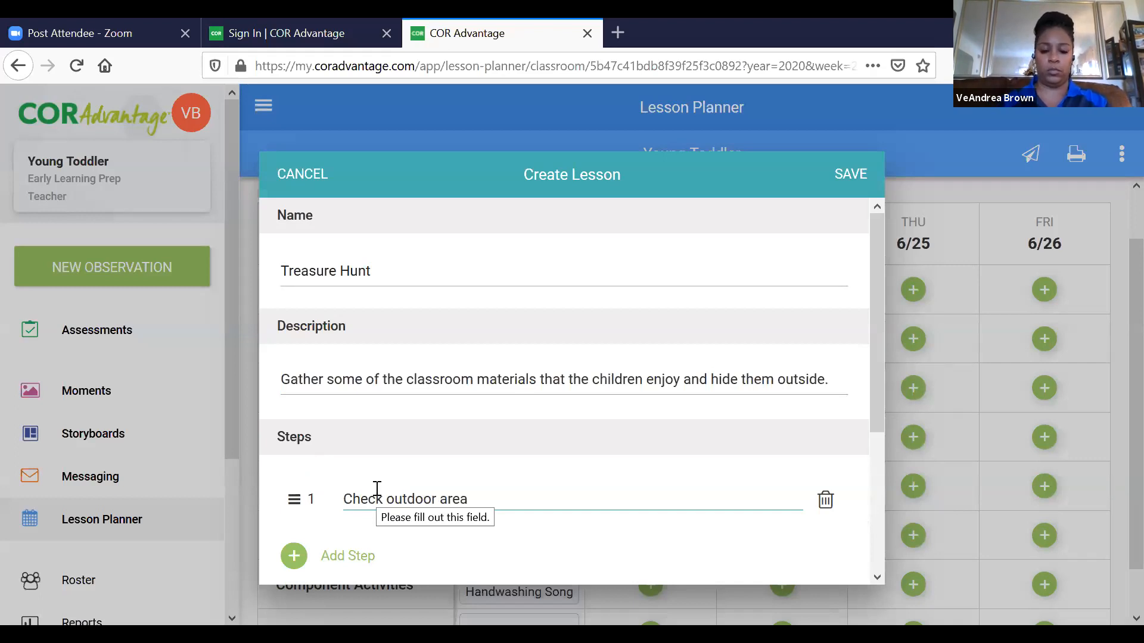
pyautogui.write(' to make shre')
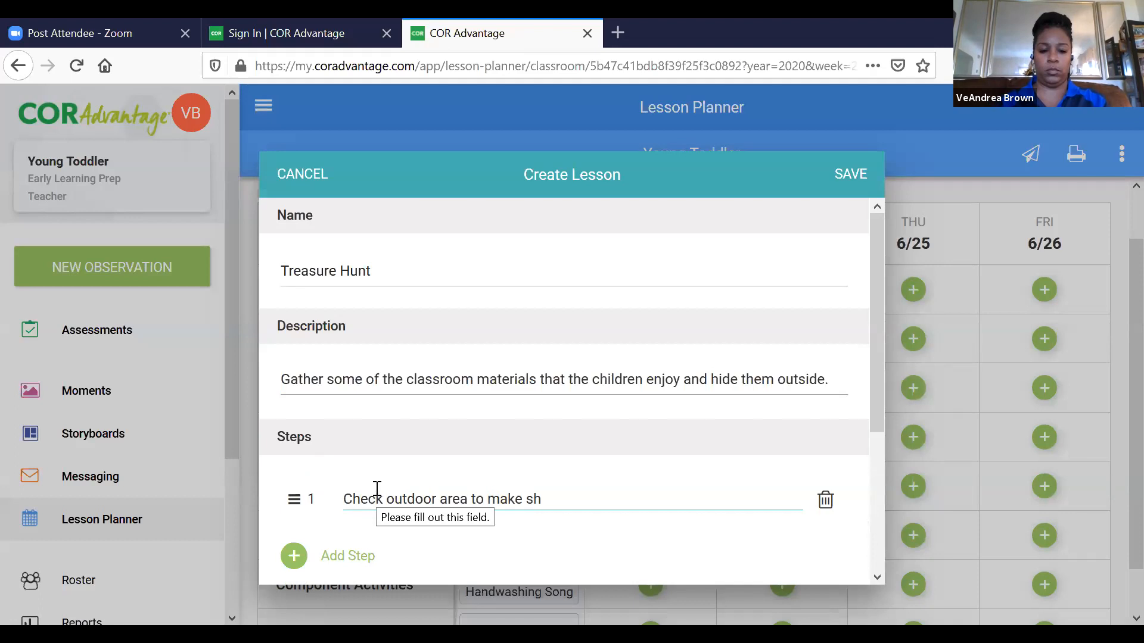
pyautogui.press('BackSpace')
pyautogui.press('BackSpace')
pyautogui.press('BackSpace')
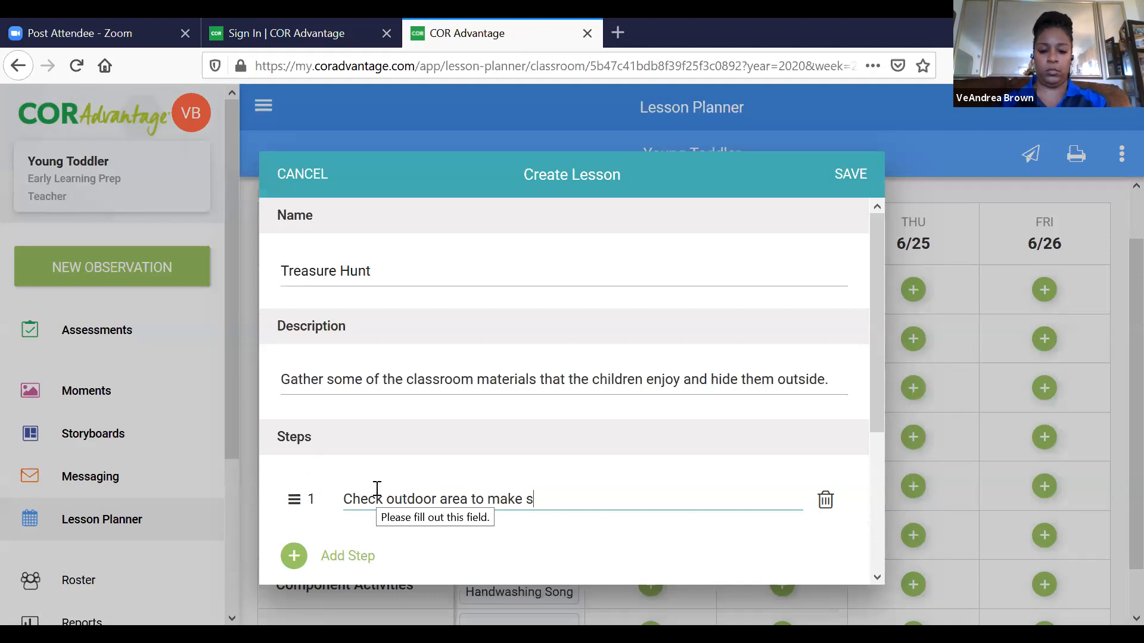
pyautogui.write('ure its')
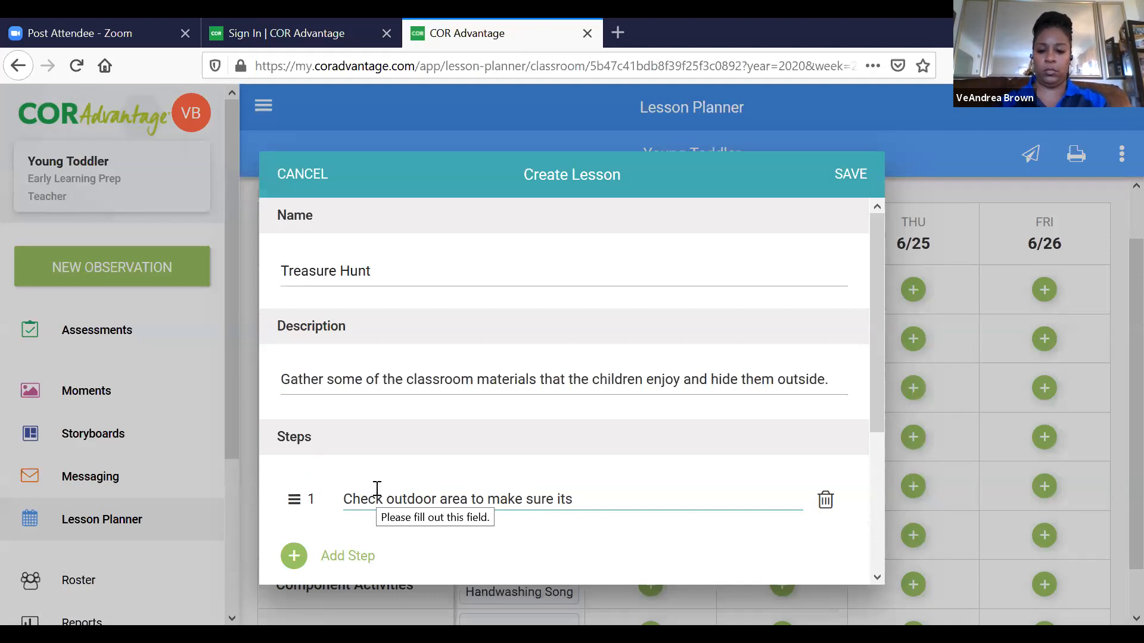
pyautogui.press('BackSpace')
pyautogui.write("'s safe")
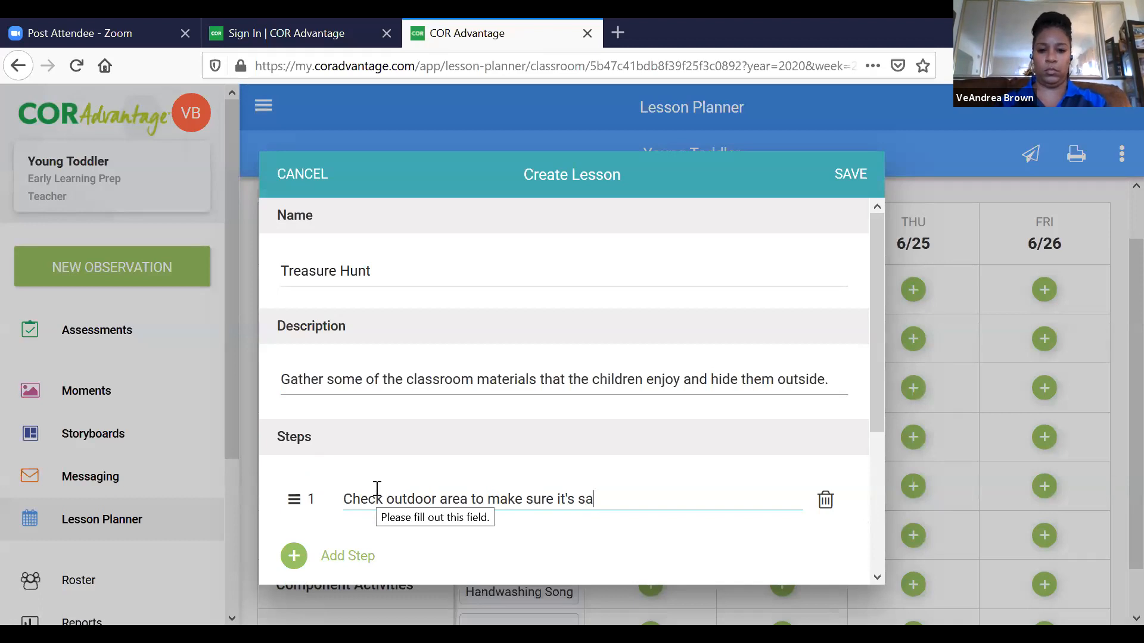
# Add a second step to the Treasure Hunt lesson reading "Gather toys".
pyautogui.click(294, 556)
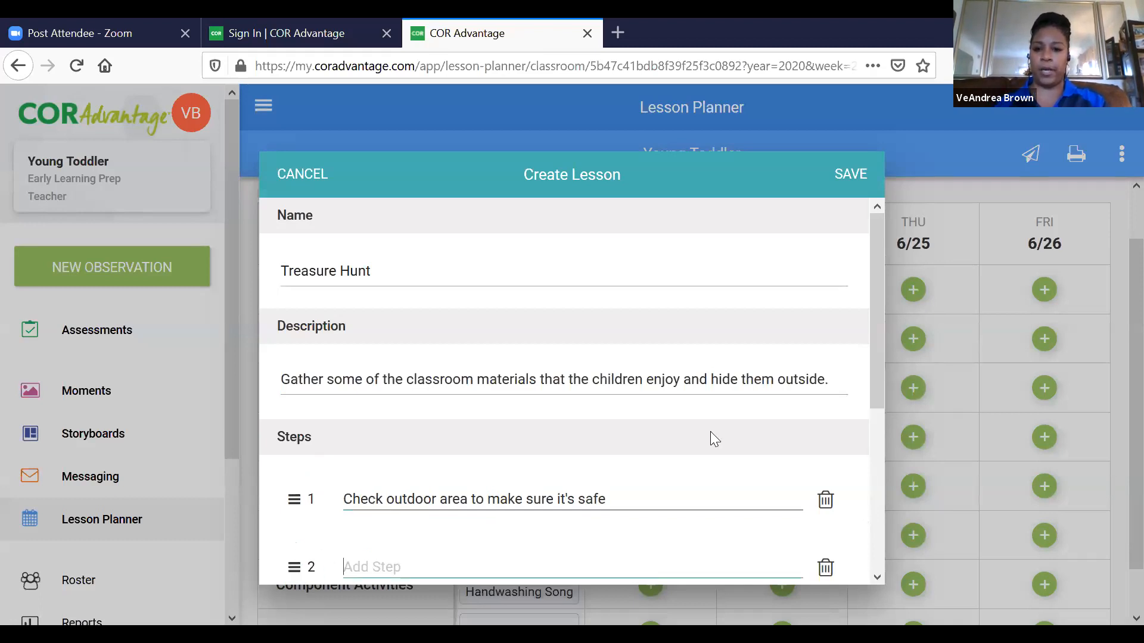
pyautogui.scroll(-3, 876, 384)
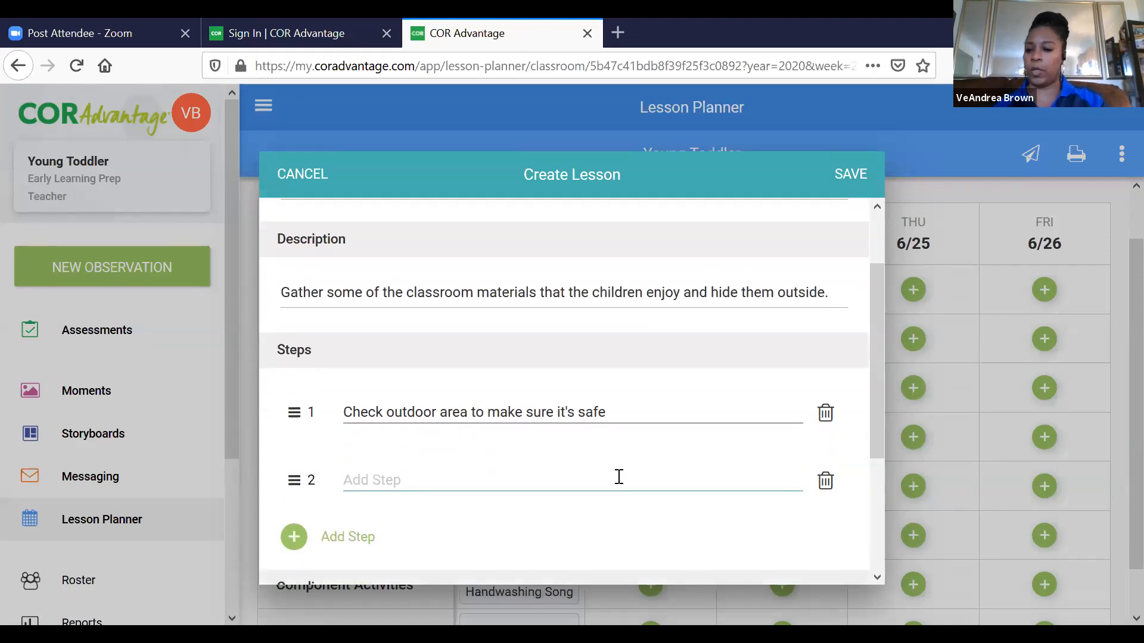
pyautogui.write('Ga')
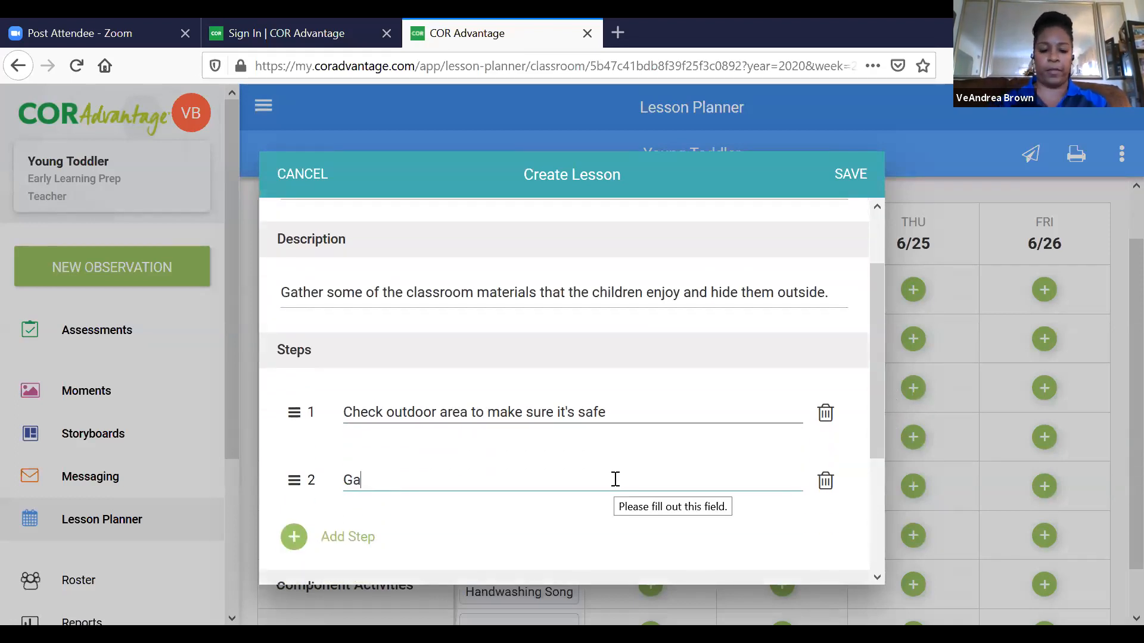
pyautogui.write('ther toys')
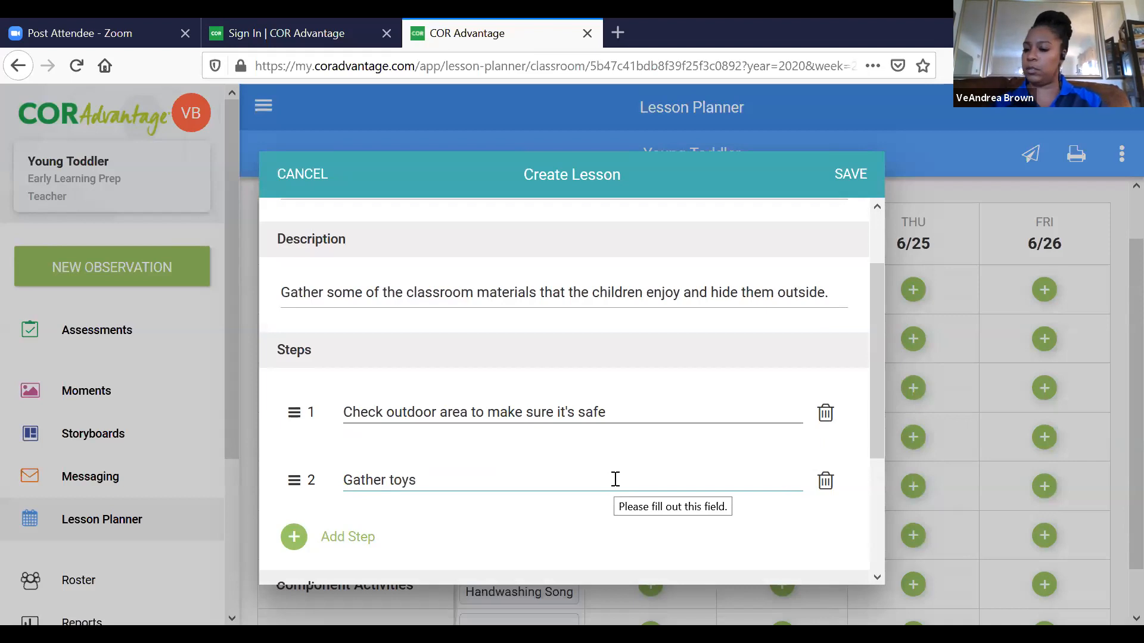
# Complete the second lesson step so it reads "Gather toys and hide them in the outdoor play area".
pyautogui.write(' and ')
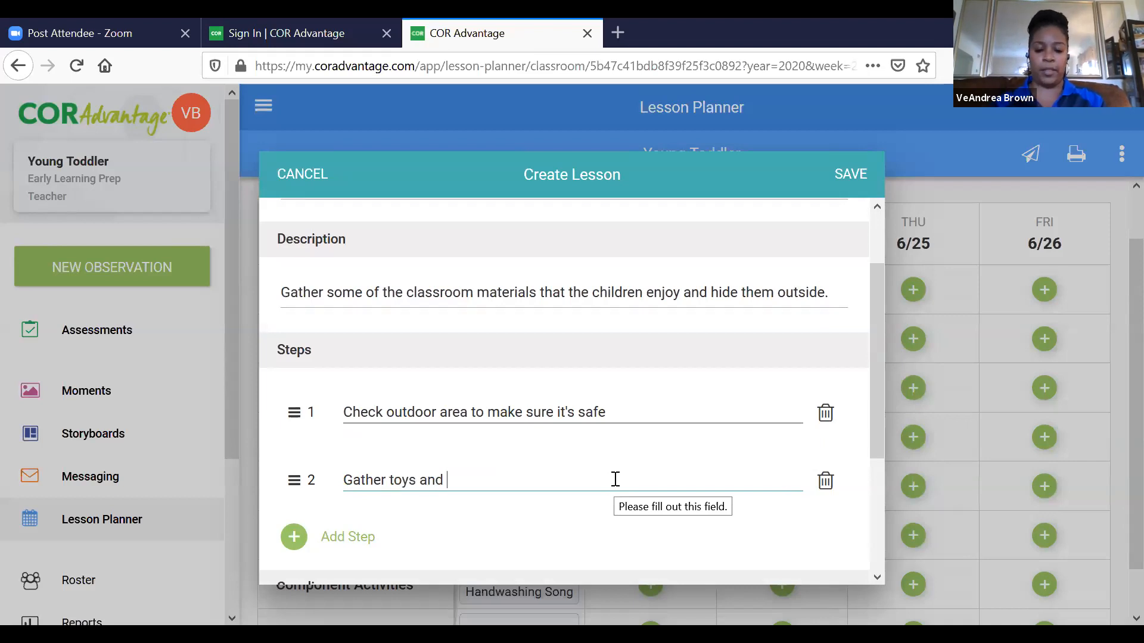
pyautogui.write('hide them in t')
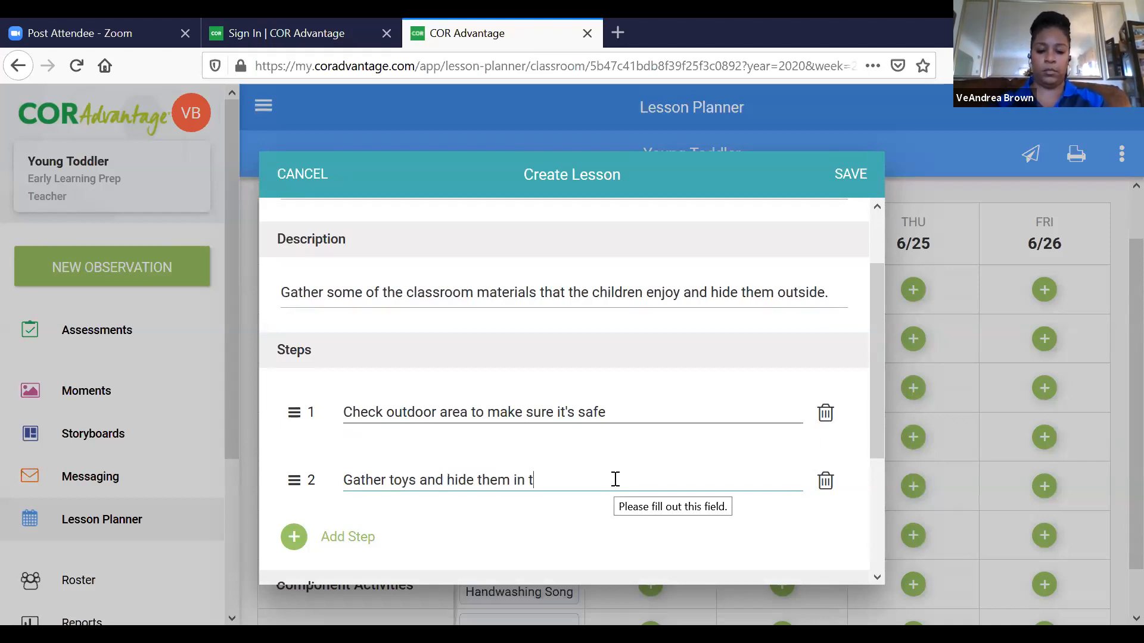
pyautogui.write('he outdoor')
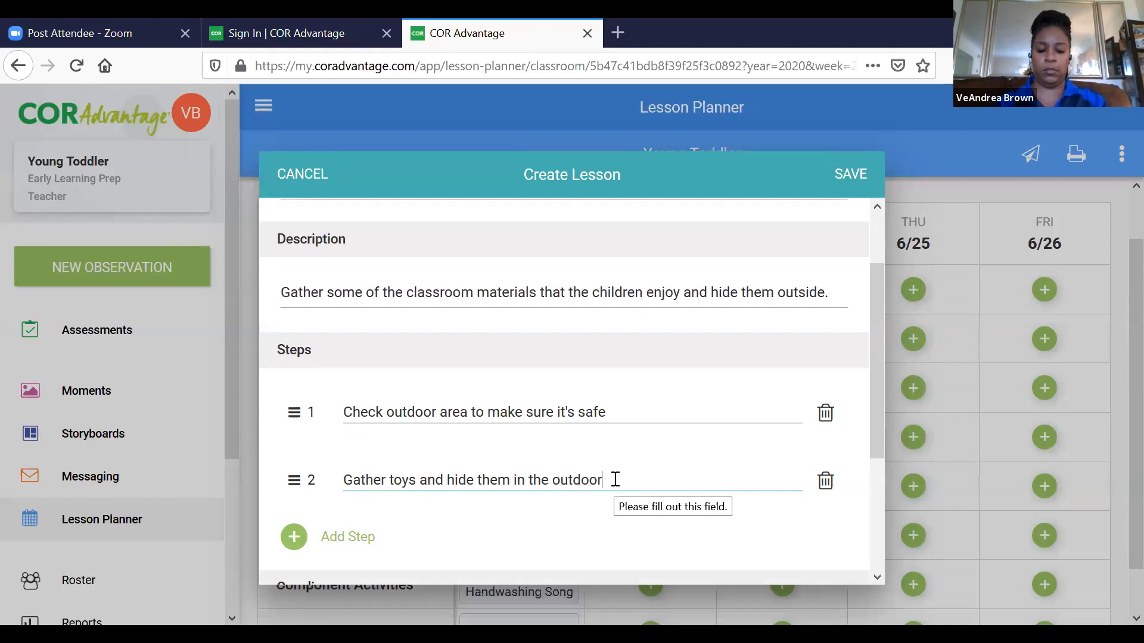
pyautogui.write(' play area')
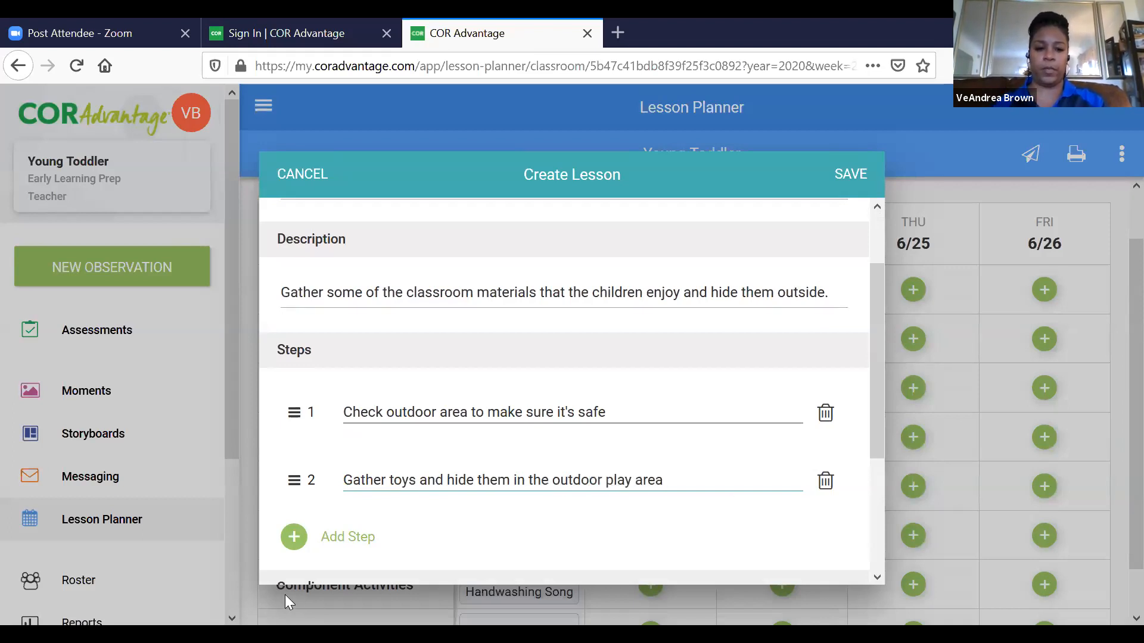
# Add a third lesson step reading "Take children outside and explain the treasure hunt to them".
pyautogui.click(293, 537)
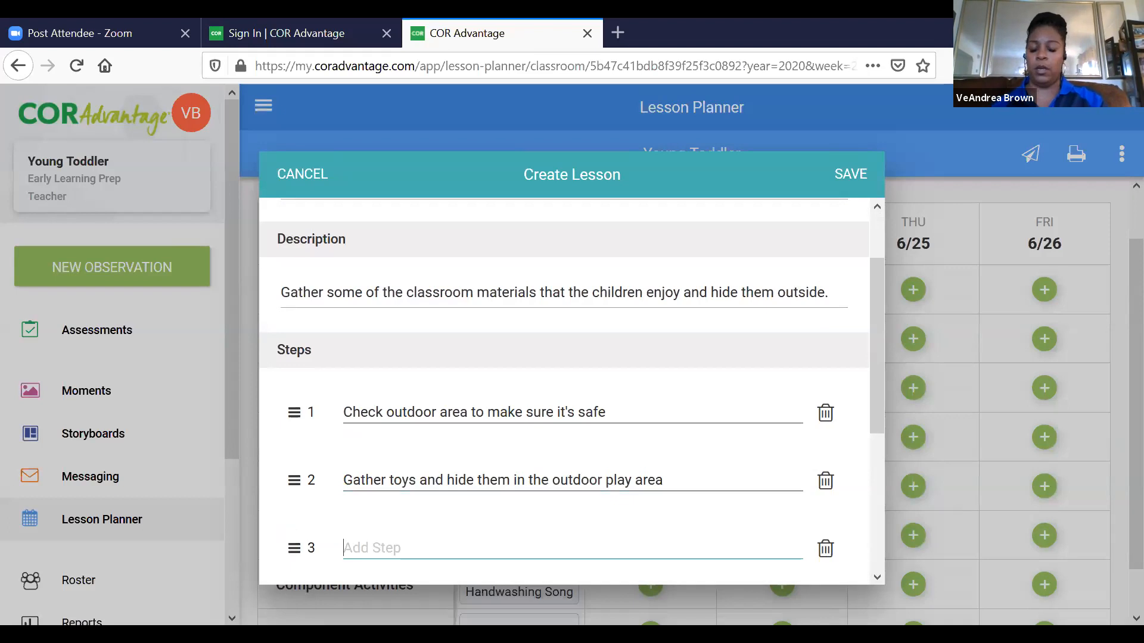
pyautogui.write('Take children outsi')
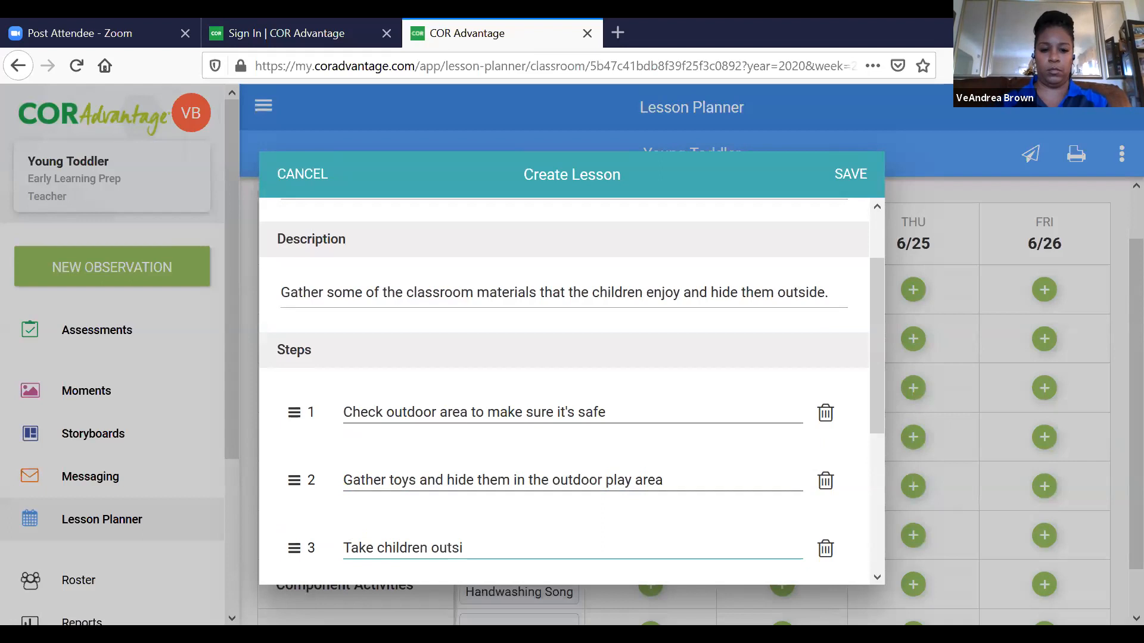
pyautogui.write('de and explain ')
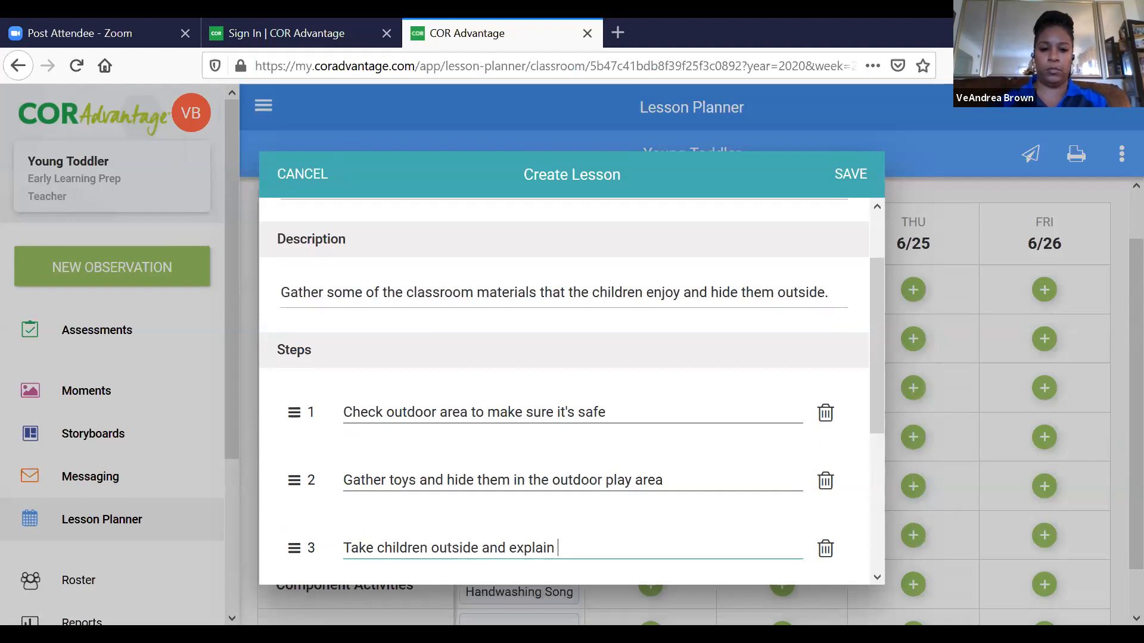
pyautogui.write('th')
pyautogui.press('BackSpace')
pyautogui.write('t')
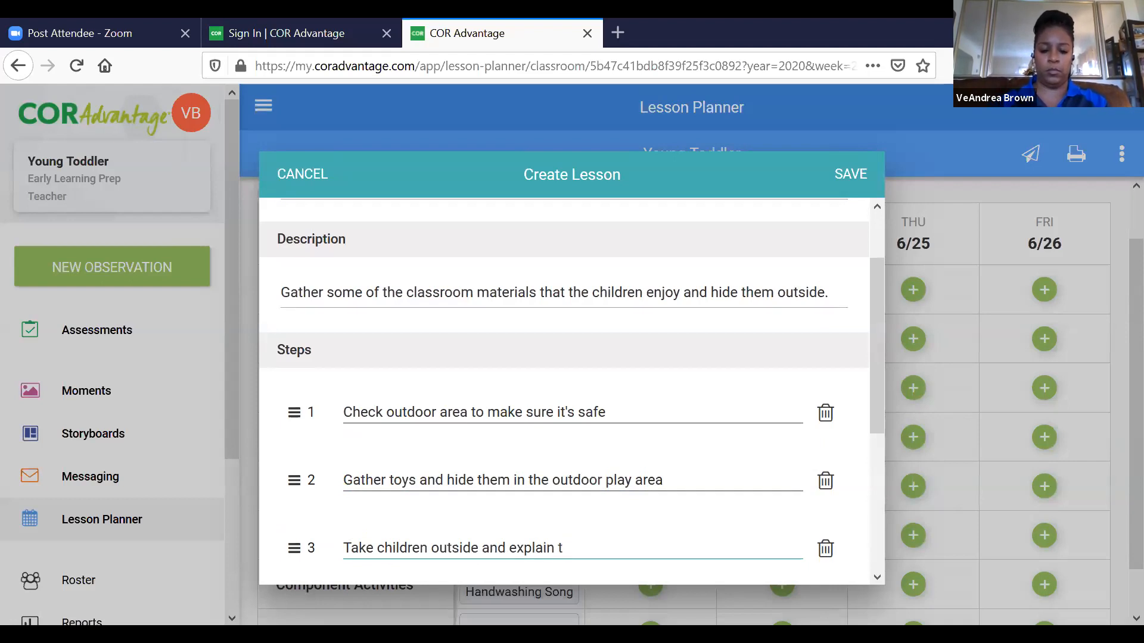
pyautogui.write('he treasure ')
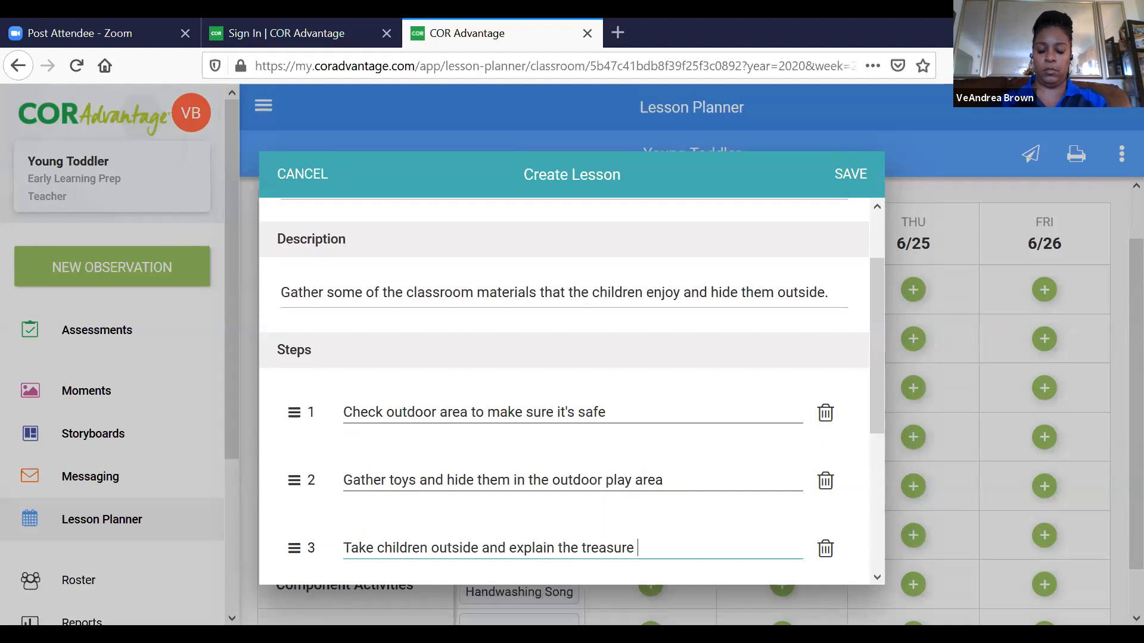
pyautogui.write('hunt to them')
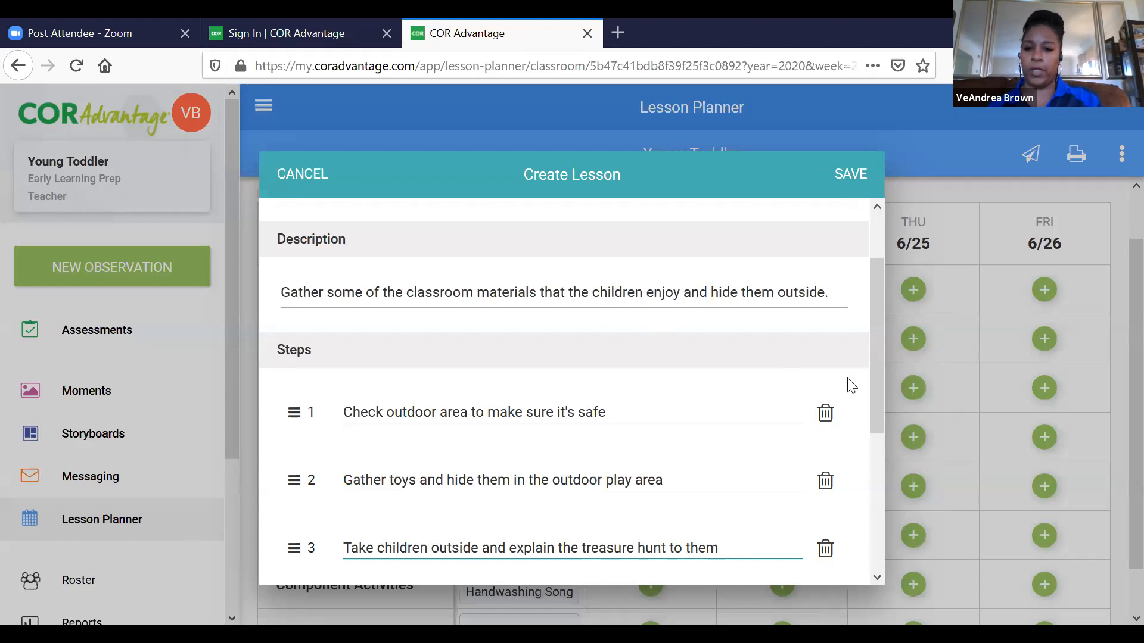
# Add a fourth lesson step reading "Engage with the children as they hunt for the classroom items".
pyautogui.scroll(-3, 883, 388)
pyautogui.click(309, 454)
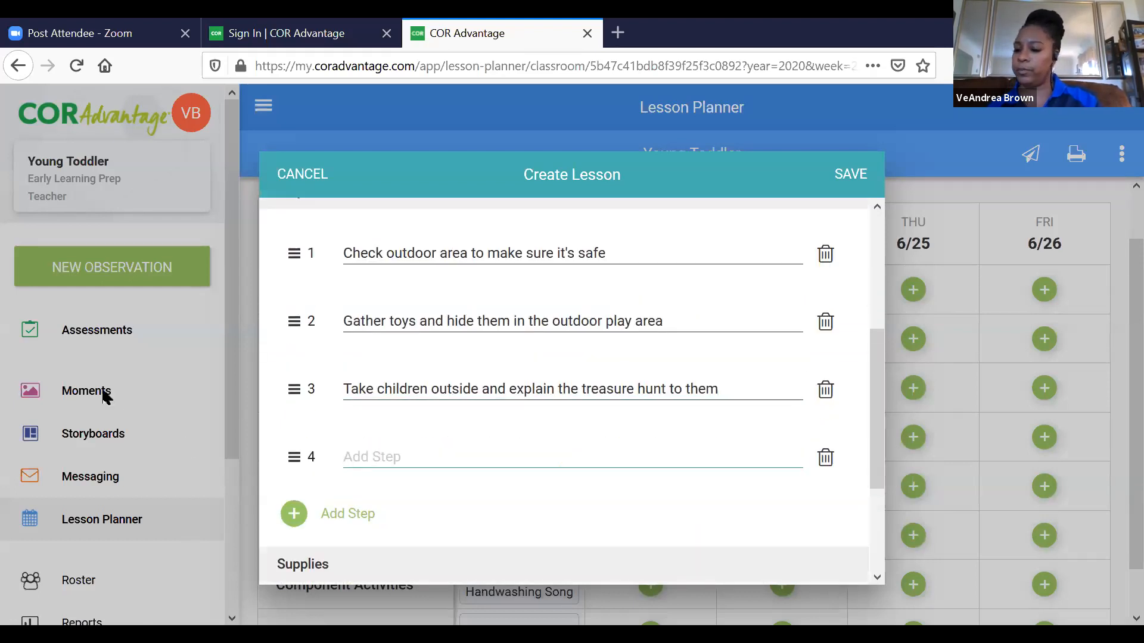
pyautogui.write('Engage ')
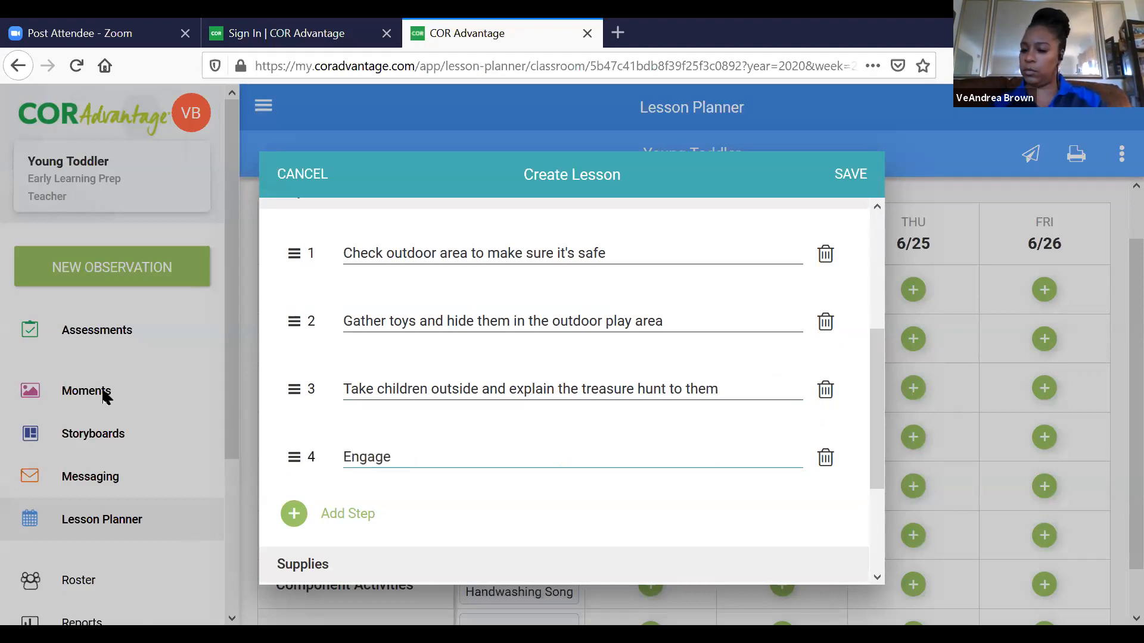
pyautogui.write('with ')
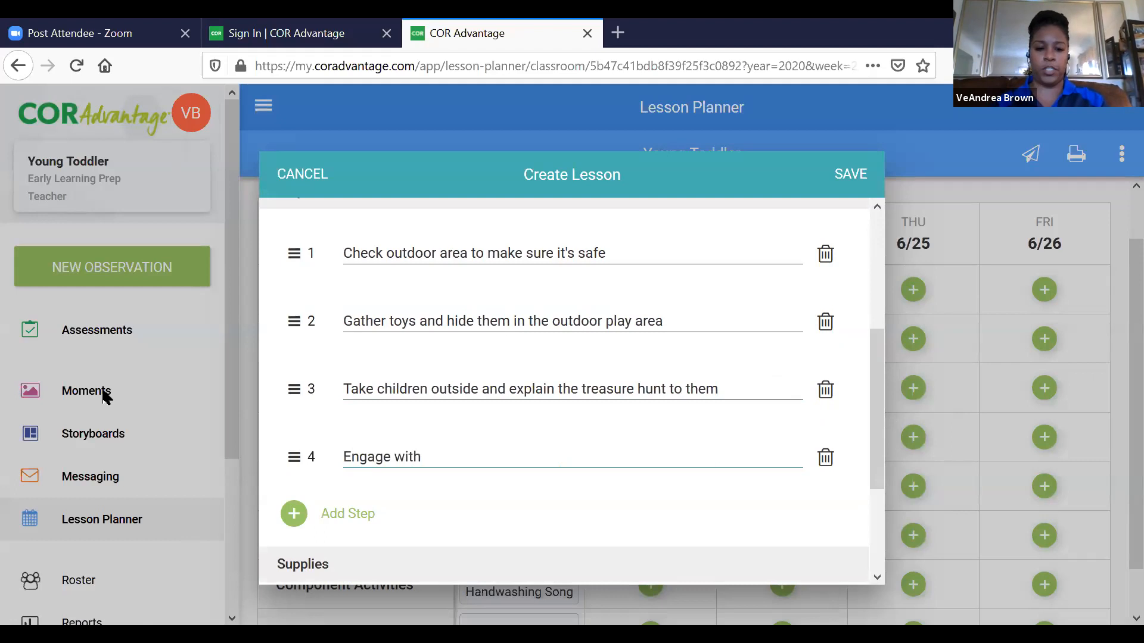
pyautogui.write('the chi')
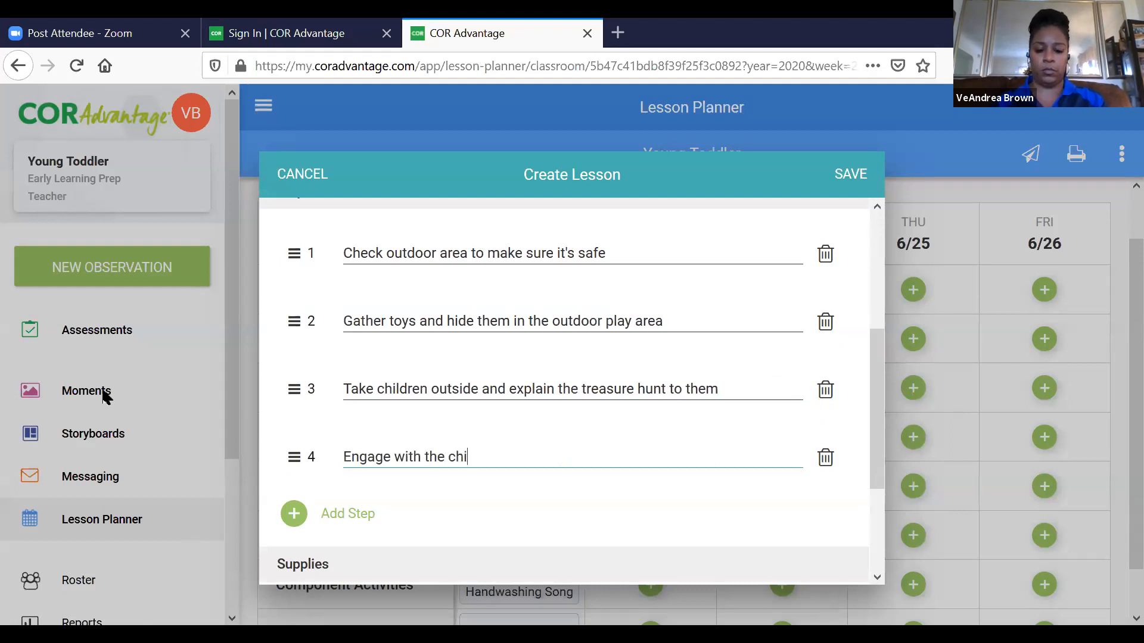
pyautogui.write('kdren =')
pyautogui.press('BackSpace')
pyautogui.press('BackSpace')
pyautogui.press('BackSpace')
pyautogui.press('BackSpace')
pyautogui.press('BackSpace')
pyautogui.press('BackSpace')
pyautogui.press('BackSpace')
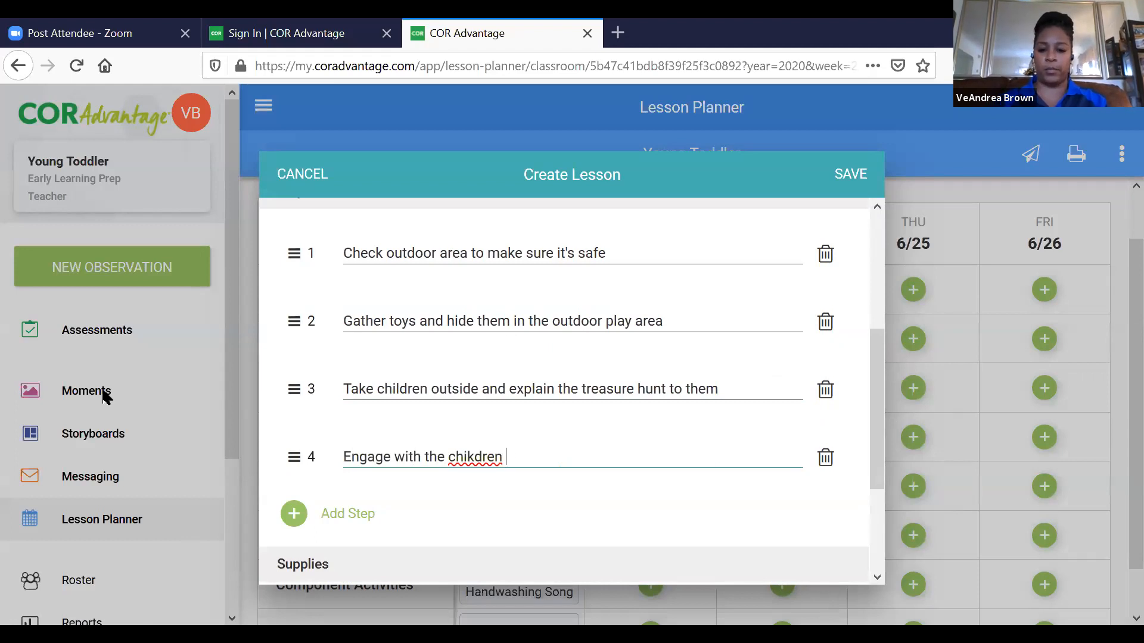
pyautogui.write('ldr')
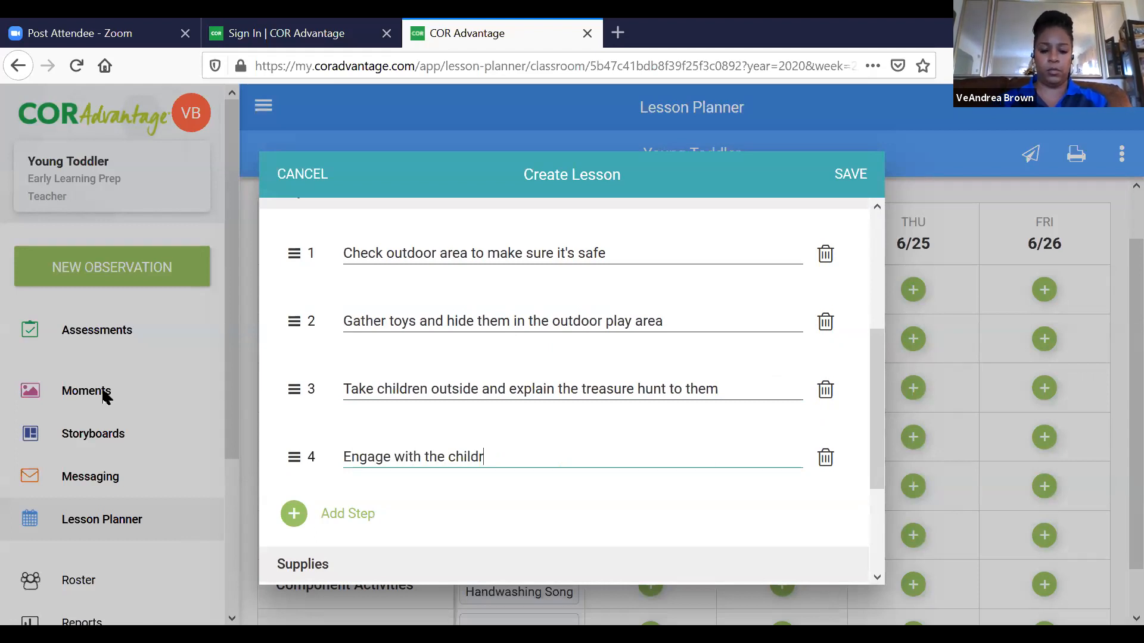
pyautogui.write('en as they hun')
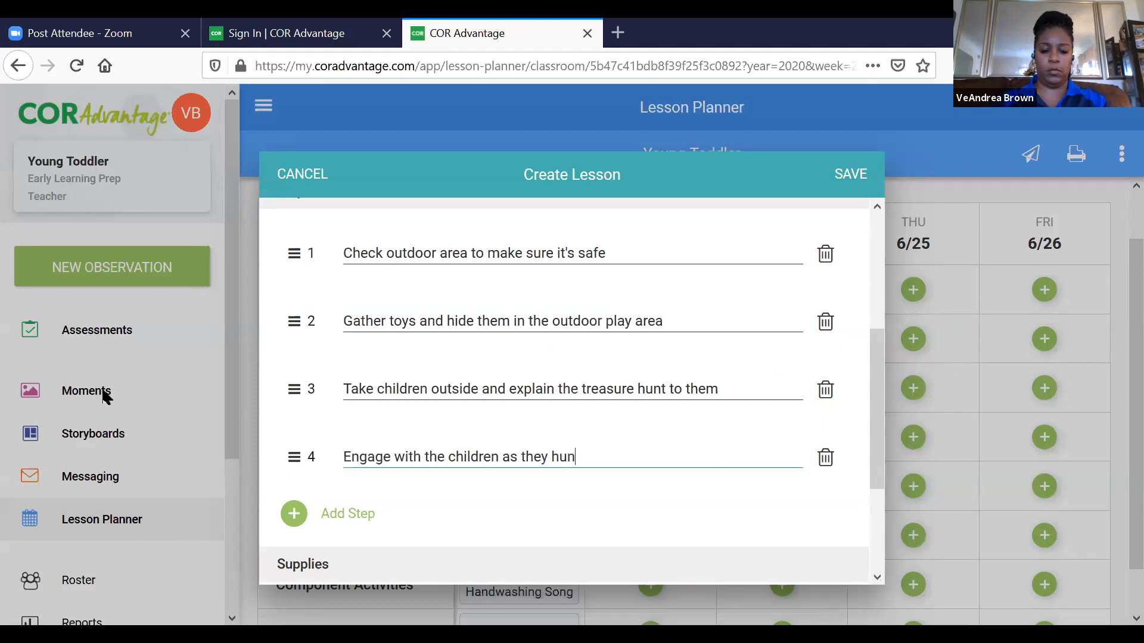
pyautogui.write('t for the cl')
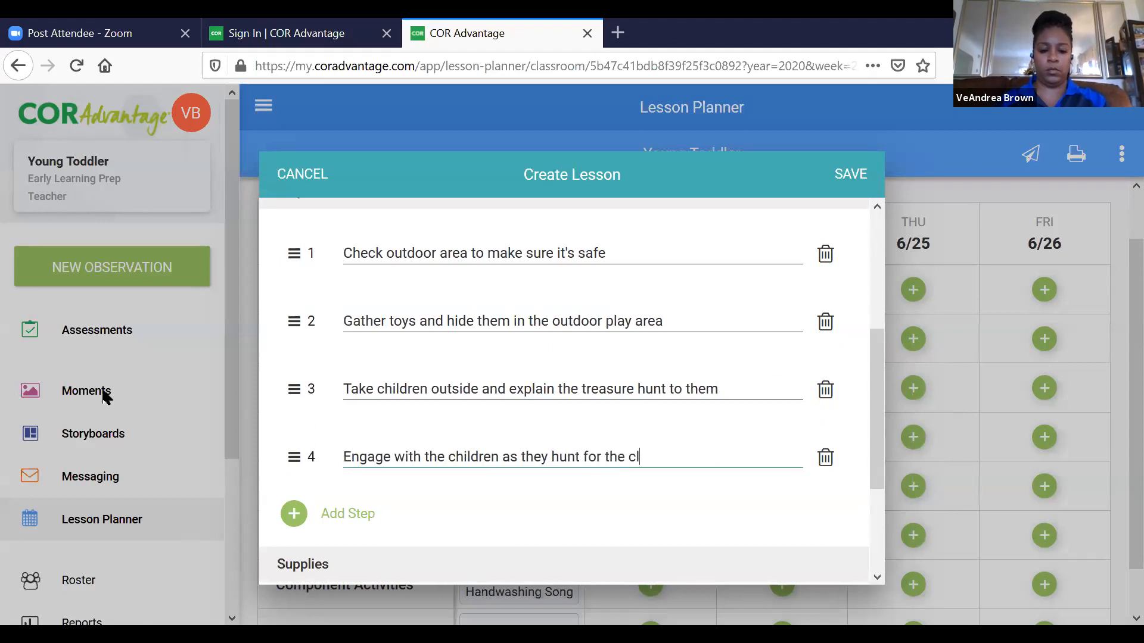
pyautogui.write('assroom')
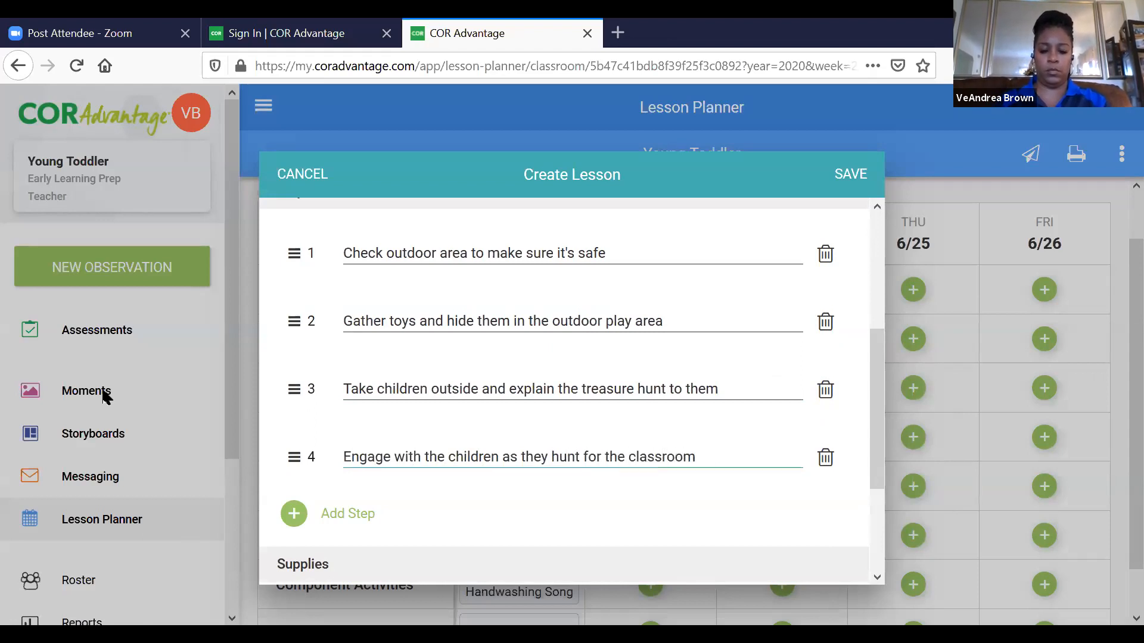
pyautogui.write(' items')
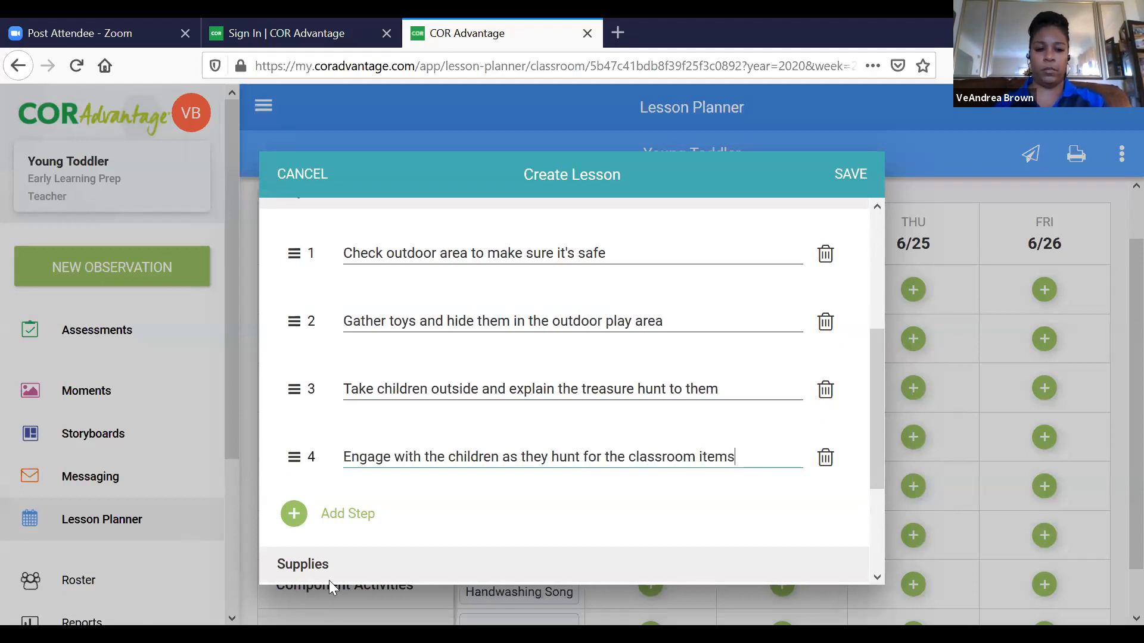
# Add a fifth lesson step reading "After activity, gather toys and put aside to be cleaned and sanitized later.".
pyautogui.click(294, 515)
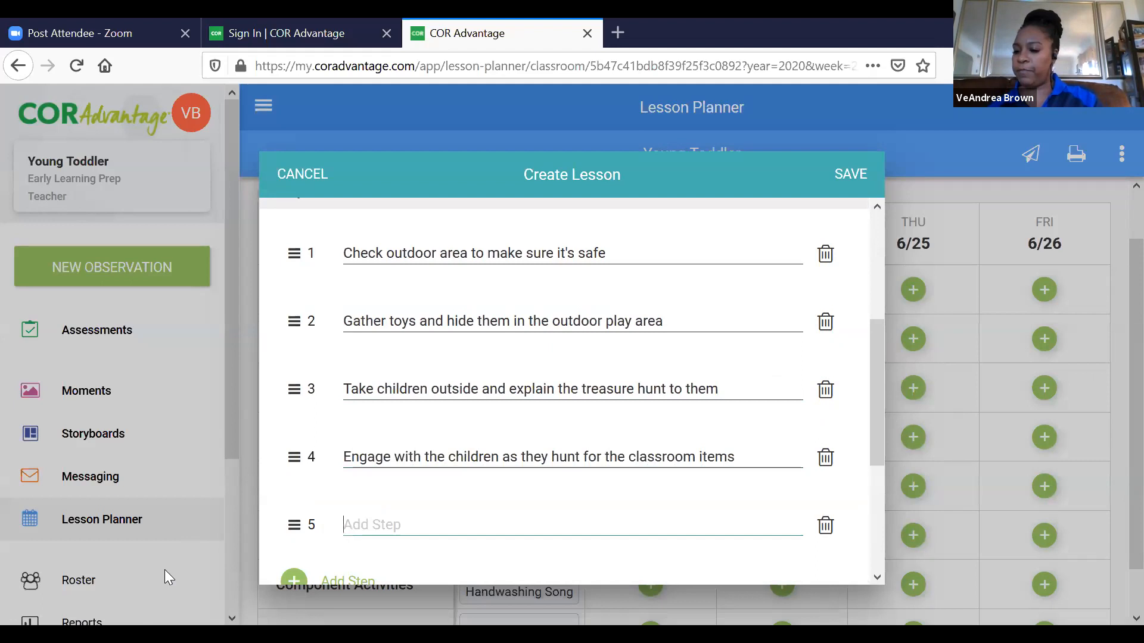
pyautogui.write('After acti')
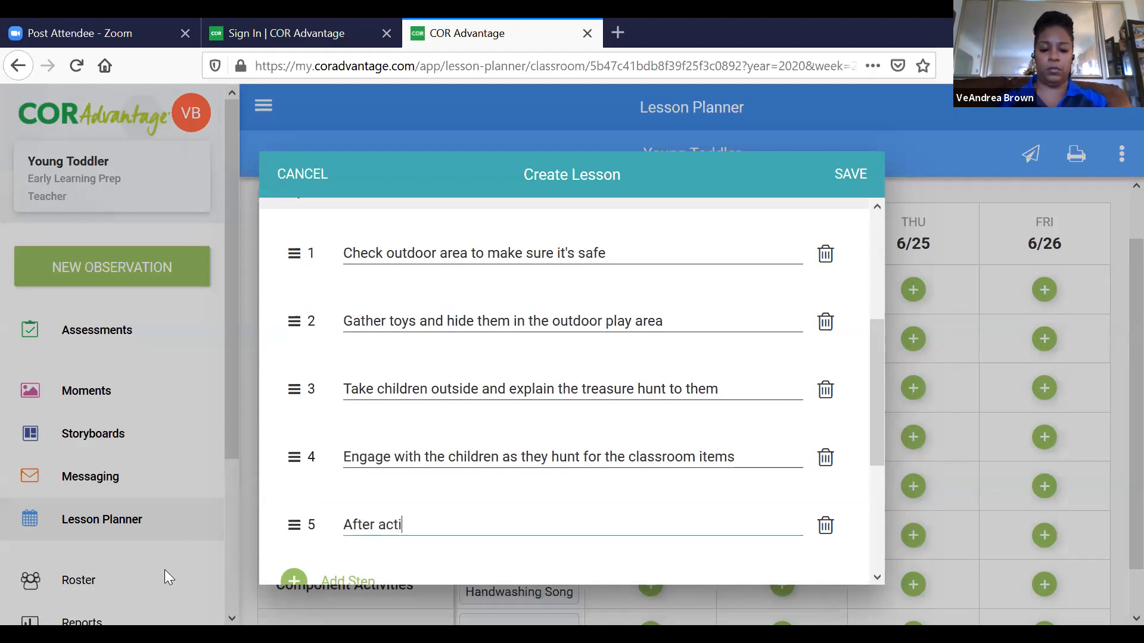
pyautogui.write('vity, gather t')
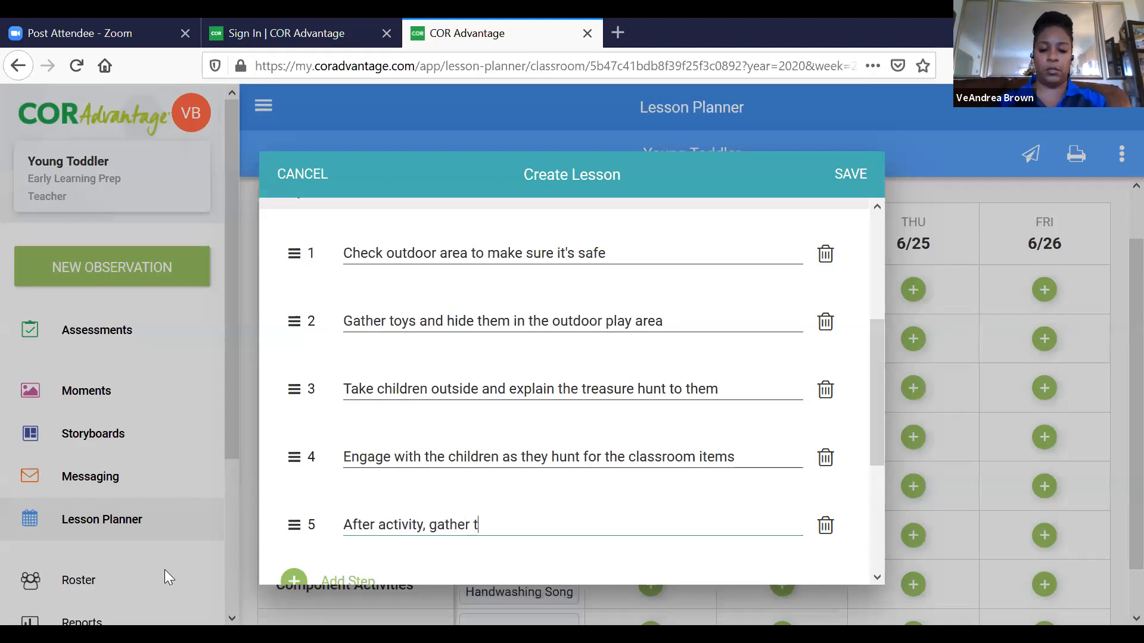
pyautogui.write('oys a')
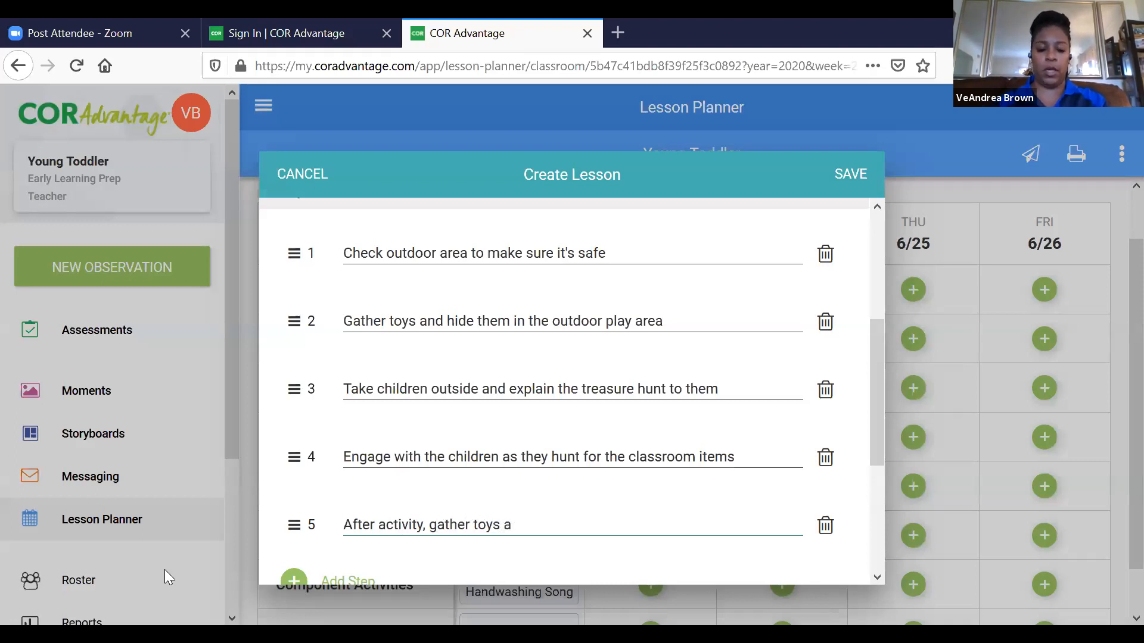
pyautogui.write('nd put aside')
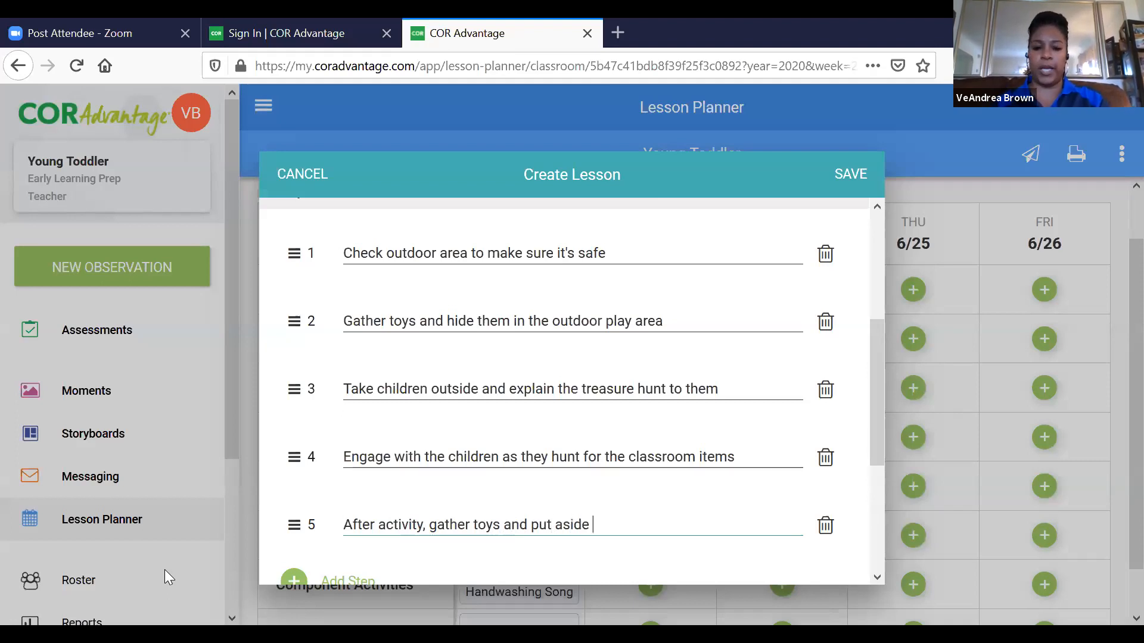
pyautogui.write(' to be')
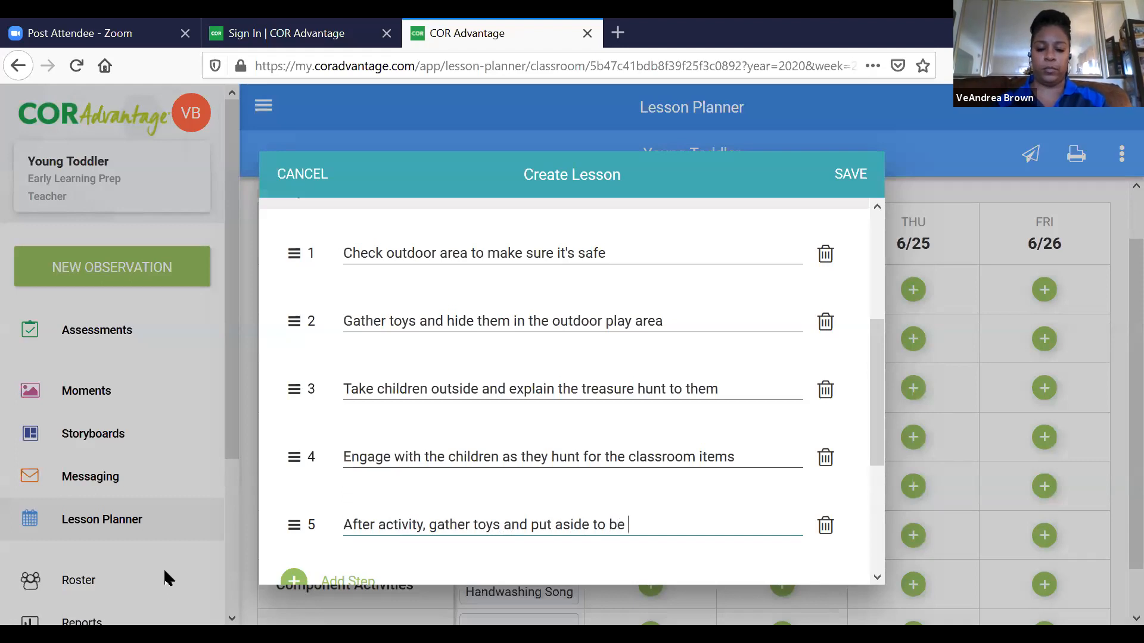
pyautogui.write(' cleaned and s')
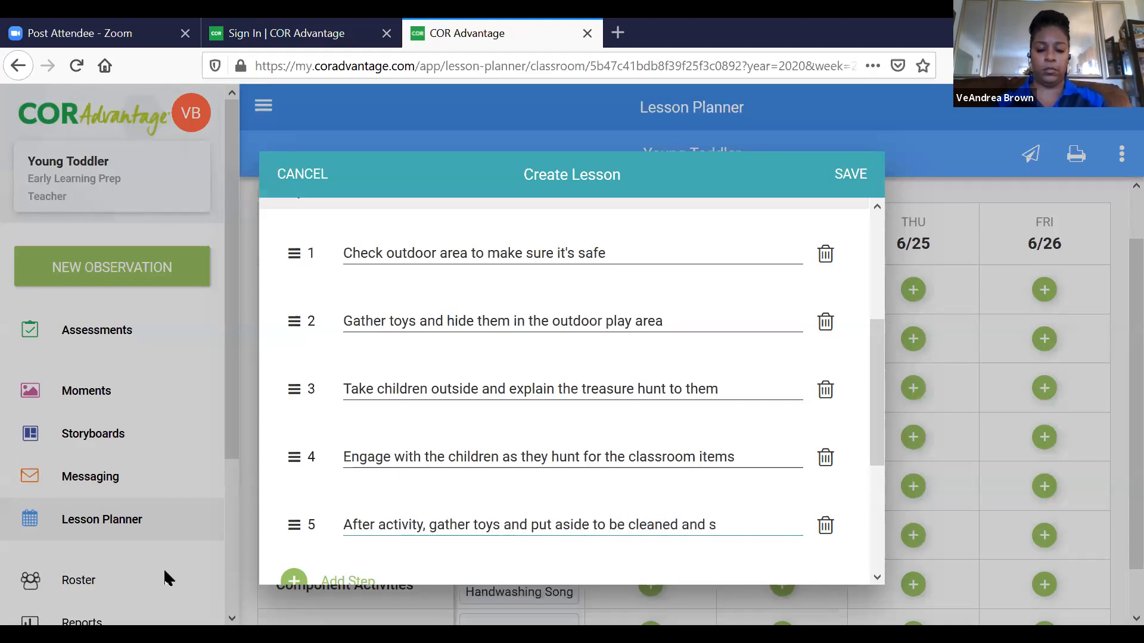
pyautogui.write('anitized later.')
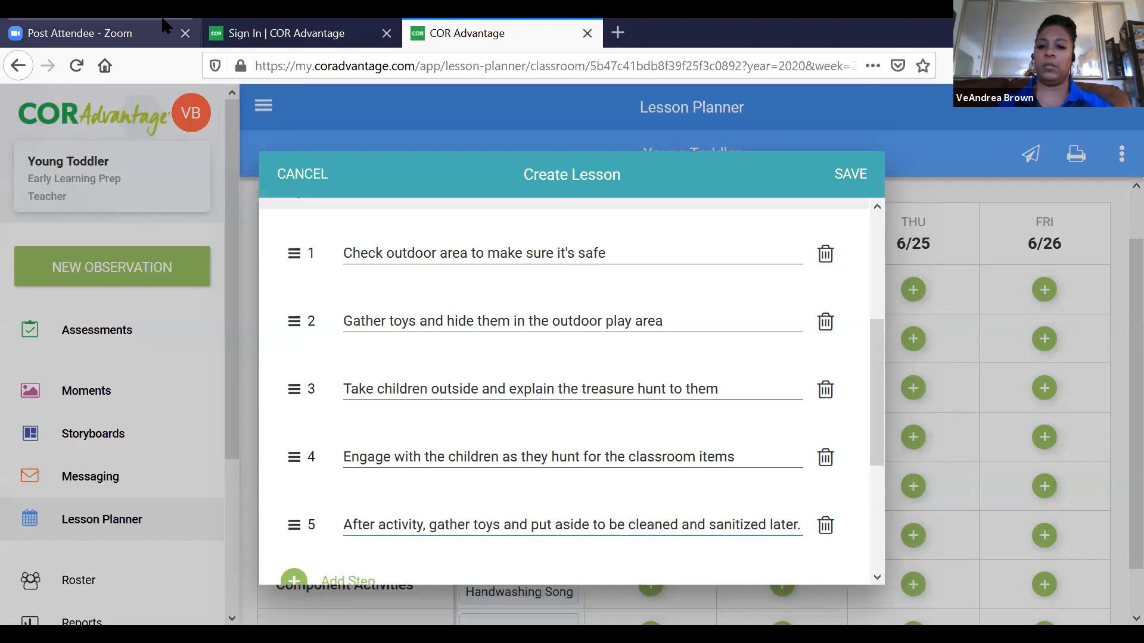
# Add "Manipulatives" to the Treasure Hunt lesson's supplies.
pyautogui.scroll(-3, 804, 456)
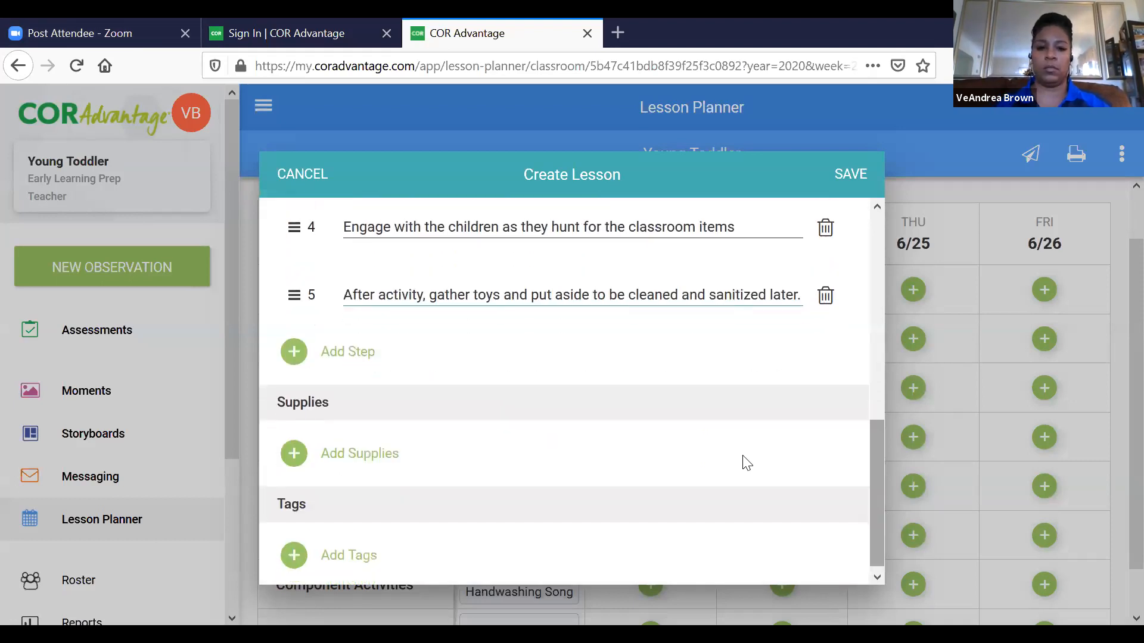
pyautogui.click(298, 453)
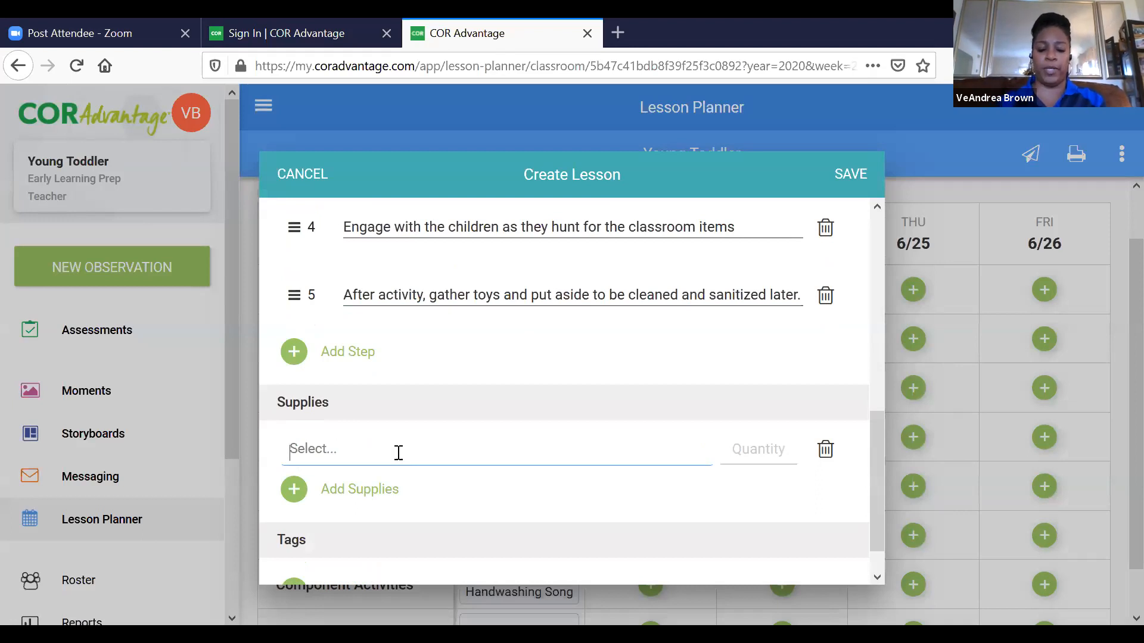
pyautogui.write('Manipu')
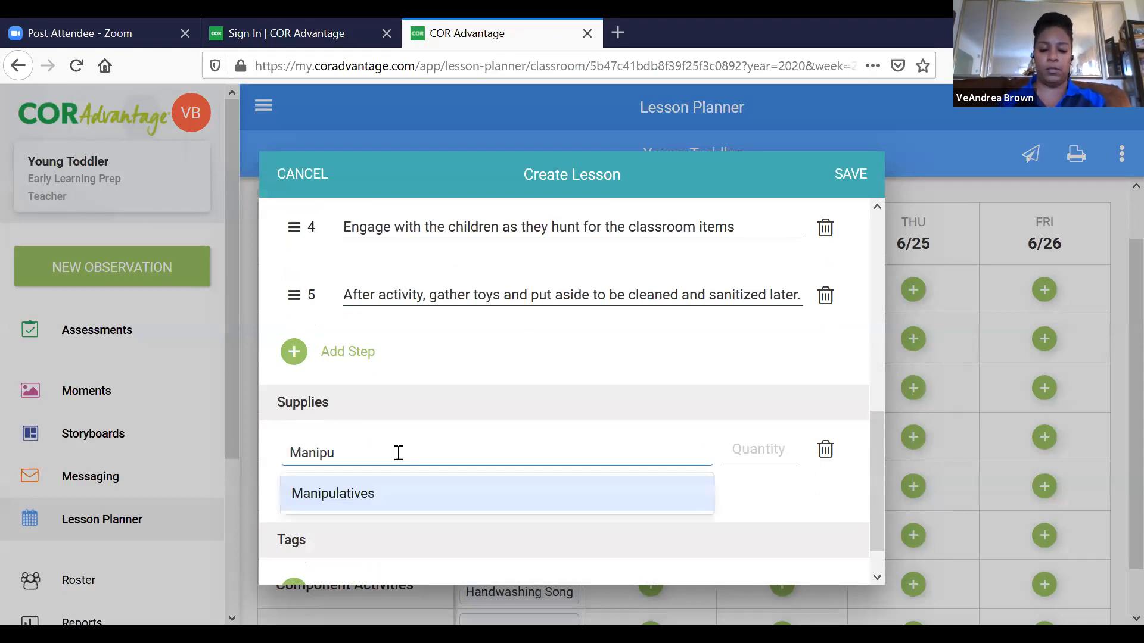
pyautogui.write('latives')
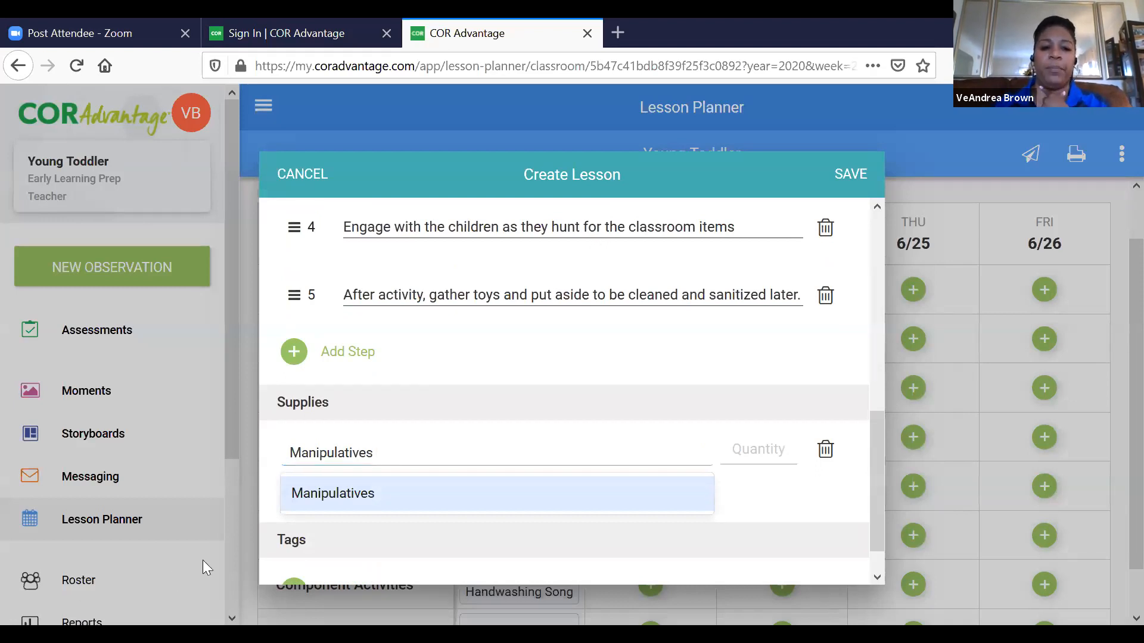
pyautogui.click(360, 498)
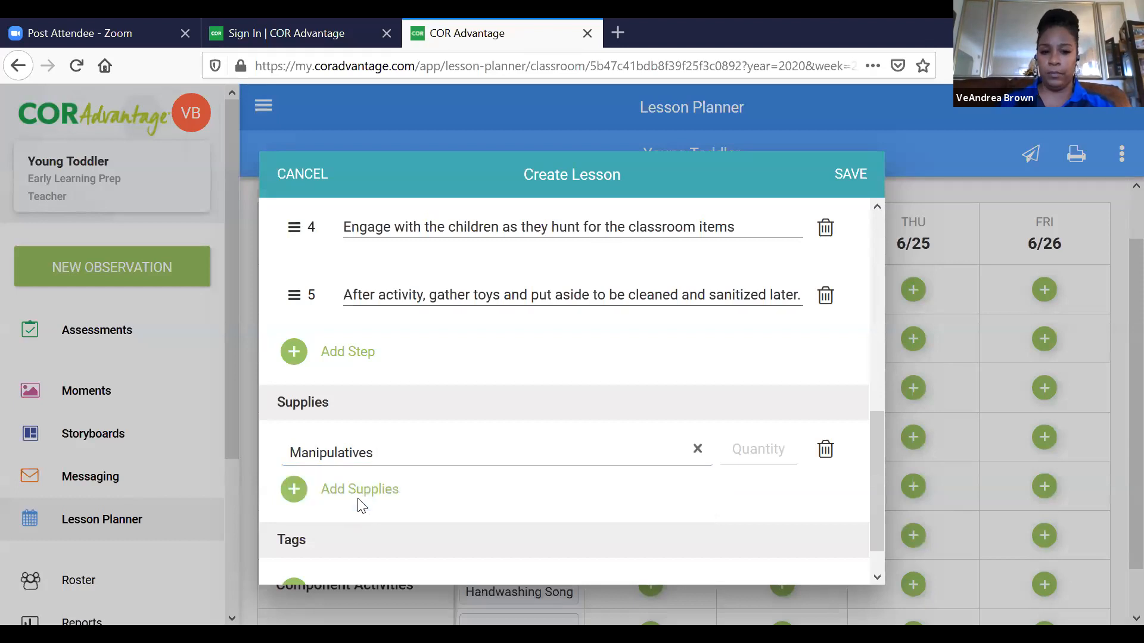
# Add a second supply named "Classroom materials" to the Treasure Hunt lesson.
pyautogui.click(294, 489)
pyautogui.write('Classroom')
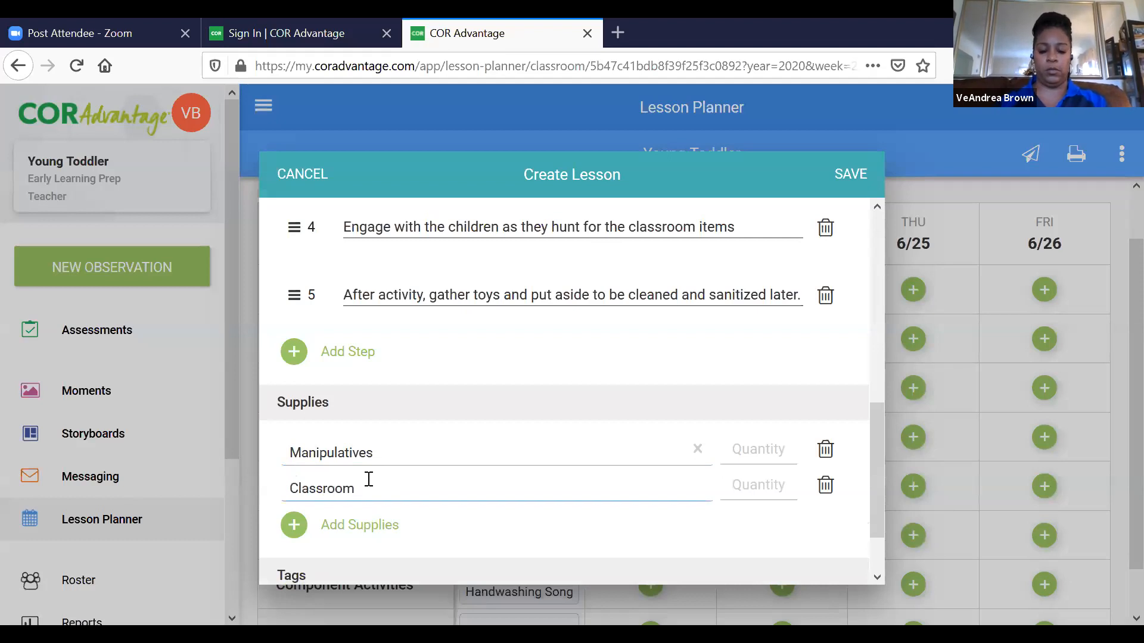
pyautogui.write(' materials')
pyautogui.click(757, 547)
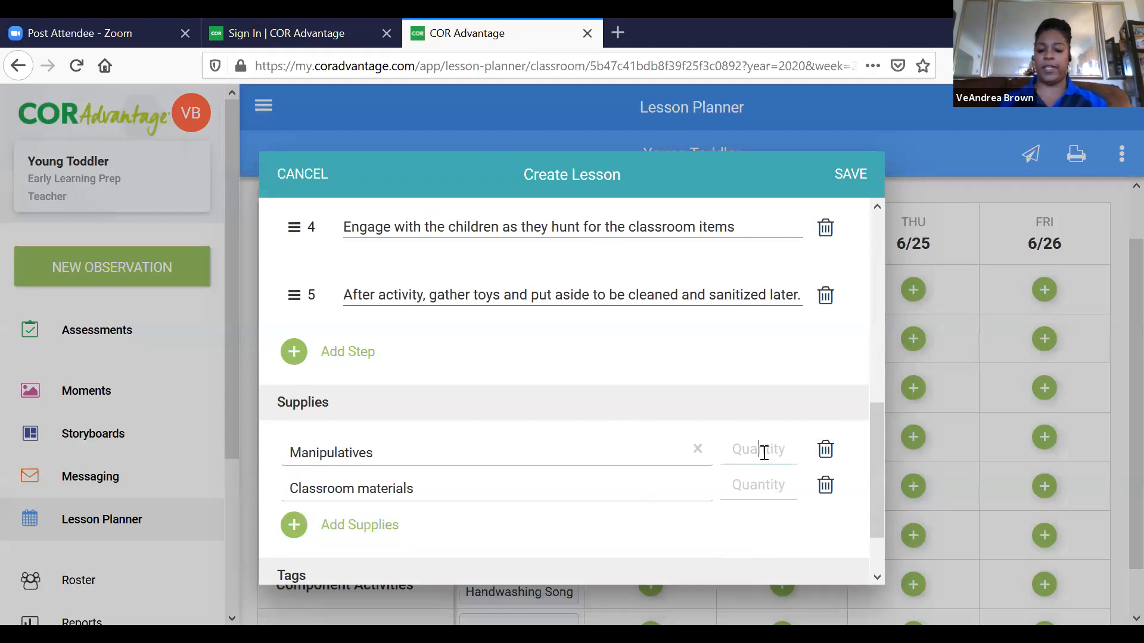
# Set the supply quantities to 5 for Manipulatives and 4 for Classroom materials.
pyautogui.write('5')
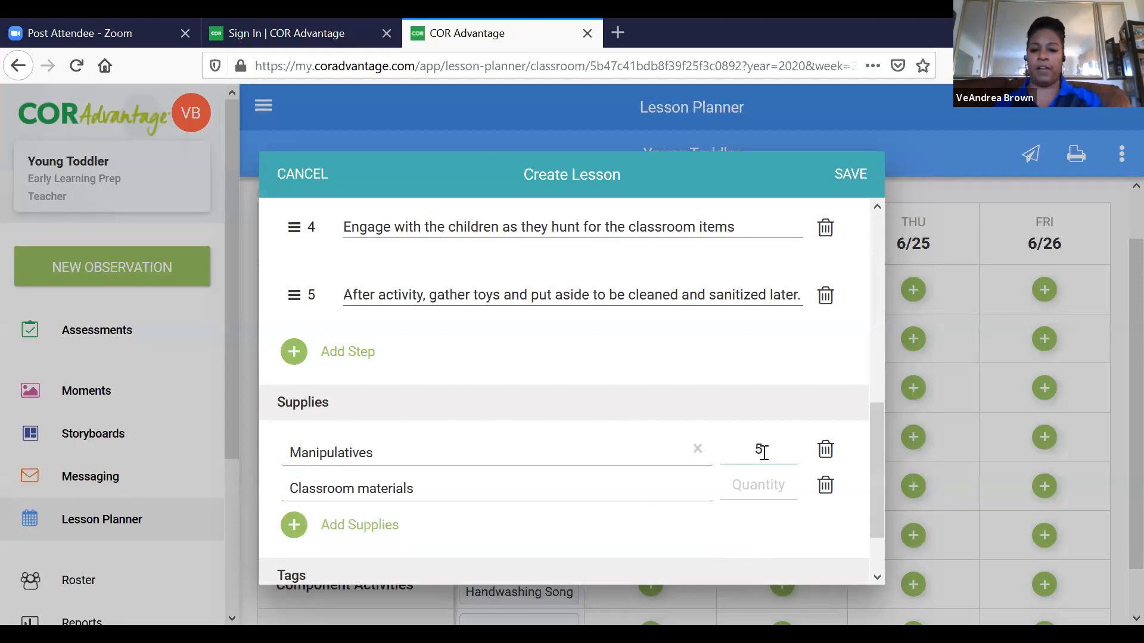
pyautogui.click(773, 487)
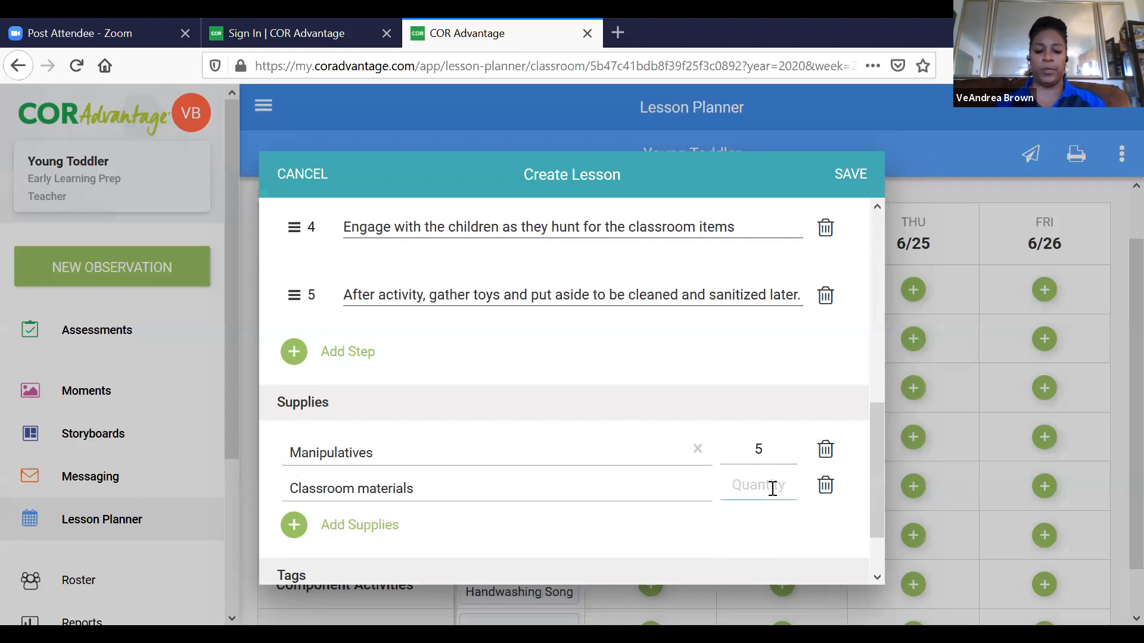
pyautogui.write('4')
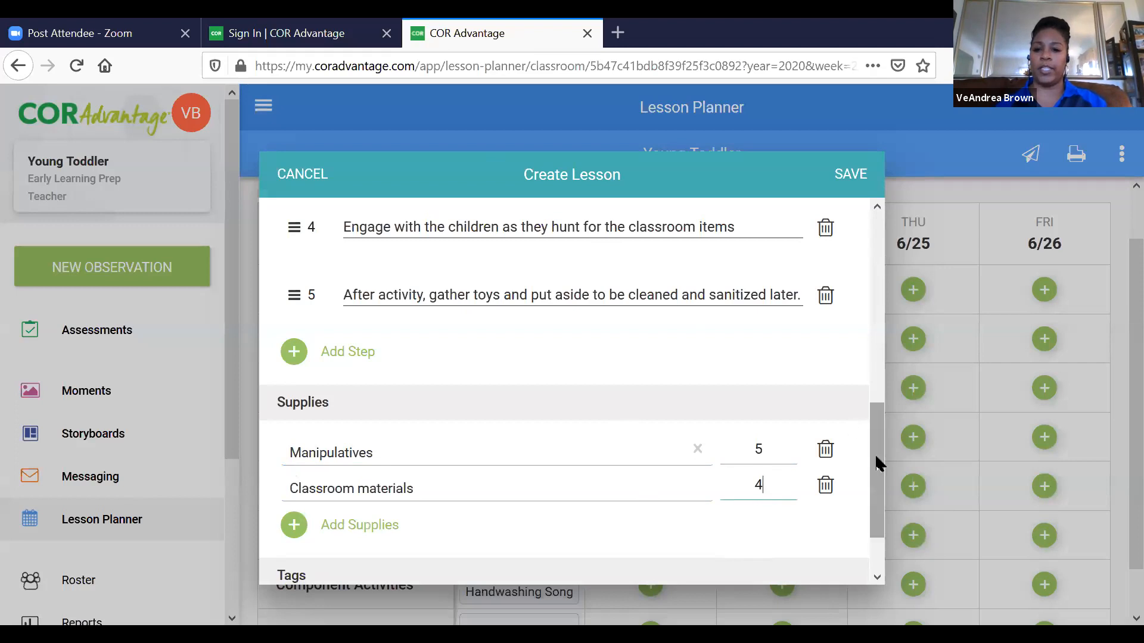
# Tag the lesson with "I. Gross-motor skills" and "J. Fine-motor skills" from COR Advantage's Physical Development and Health category.
pyautogui.moveTo(876, 457); pyautogui.dragTo(877, 523)
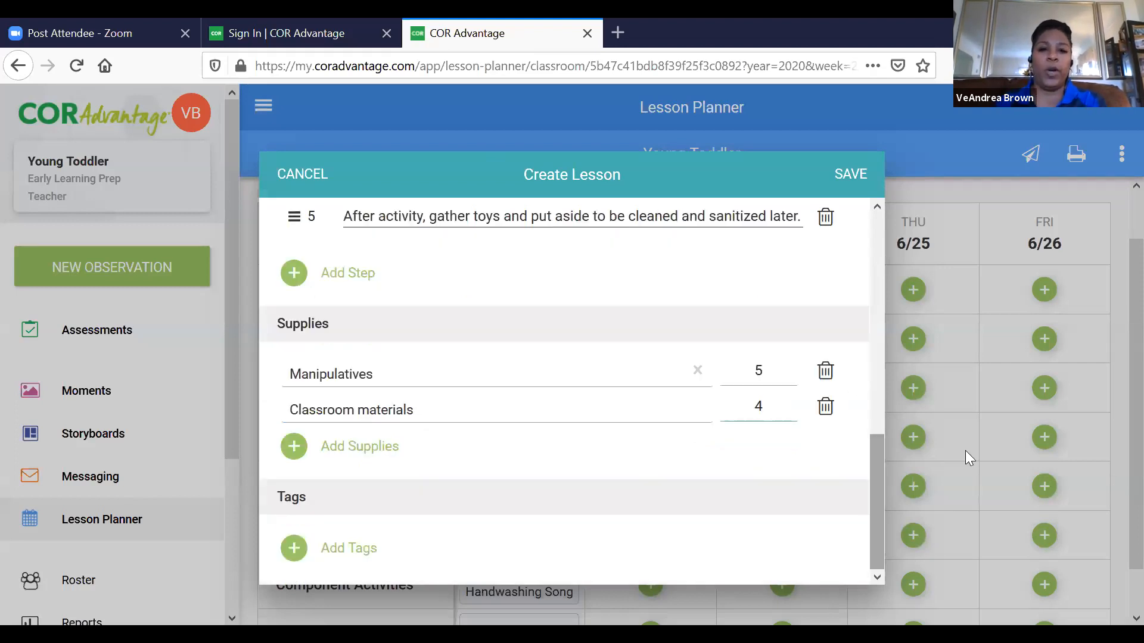
pyautogui.click(295, 548)
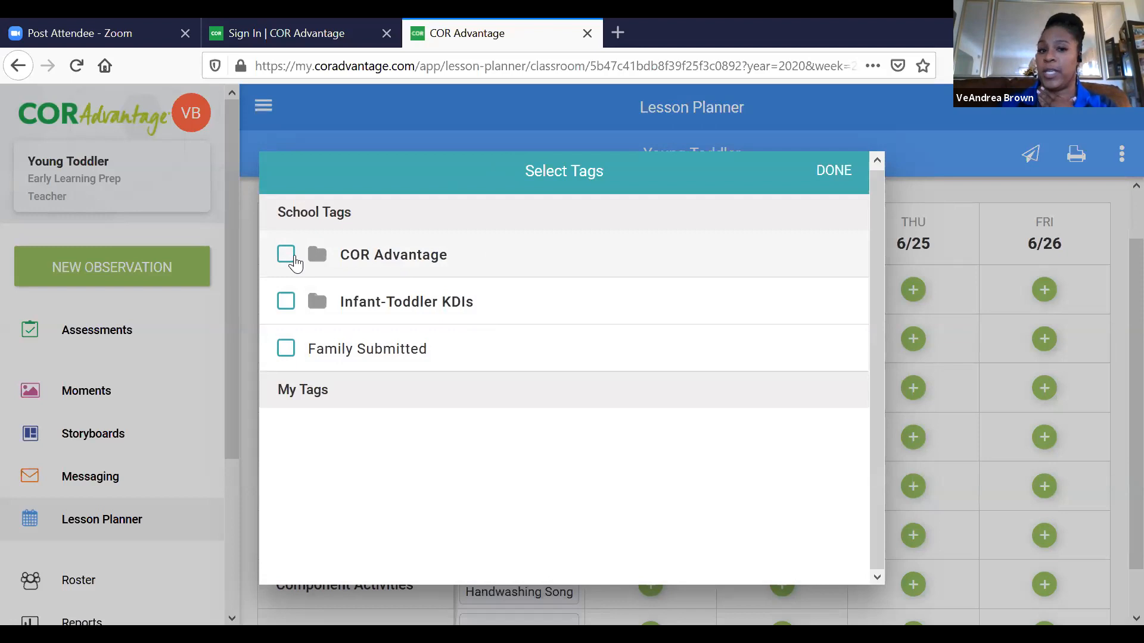
pyautogui.click(287, 256)
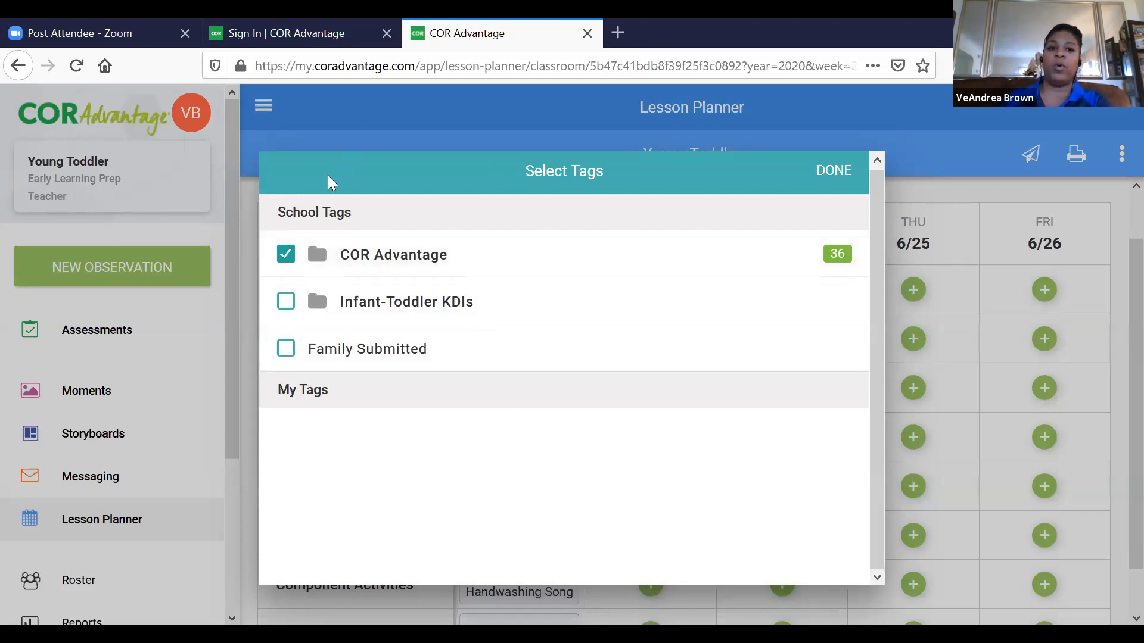
pyautogui.click(299, 255)
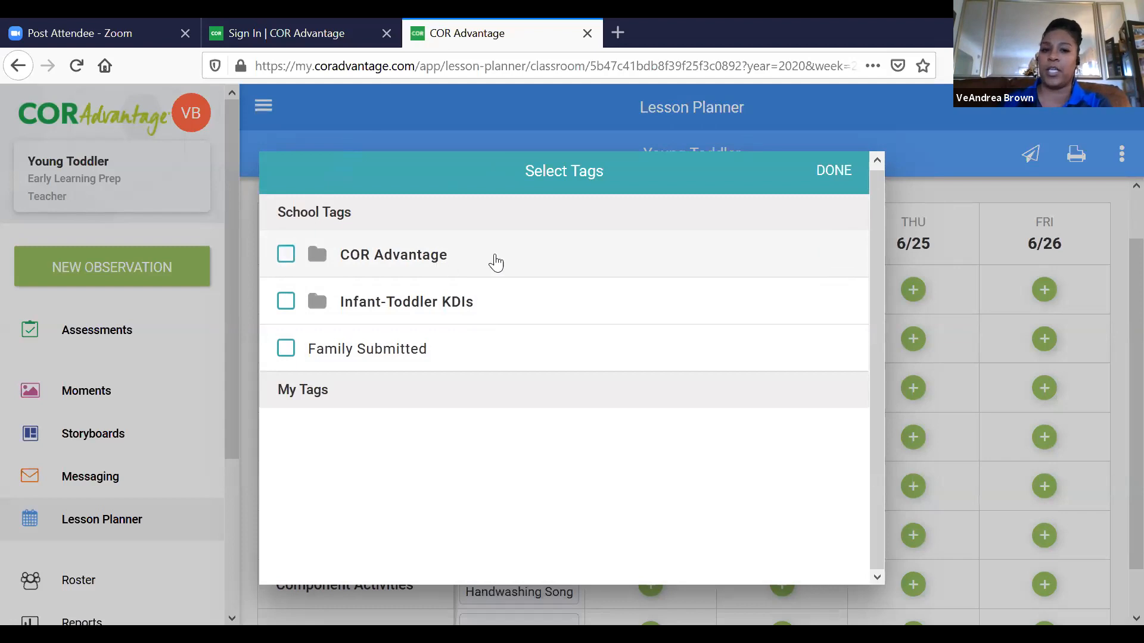
pyautogui.click(497, 253)
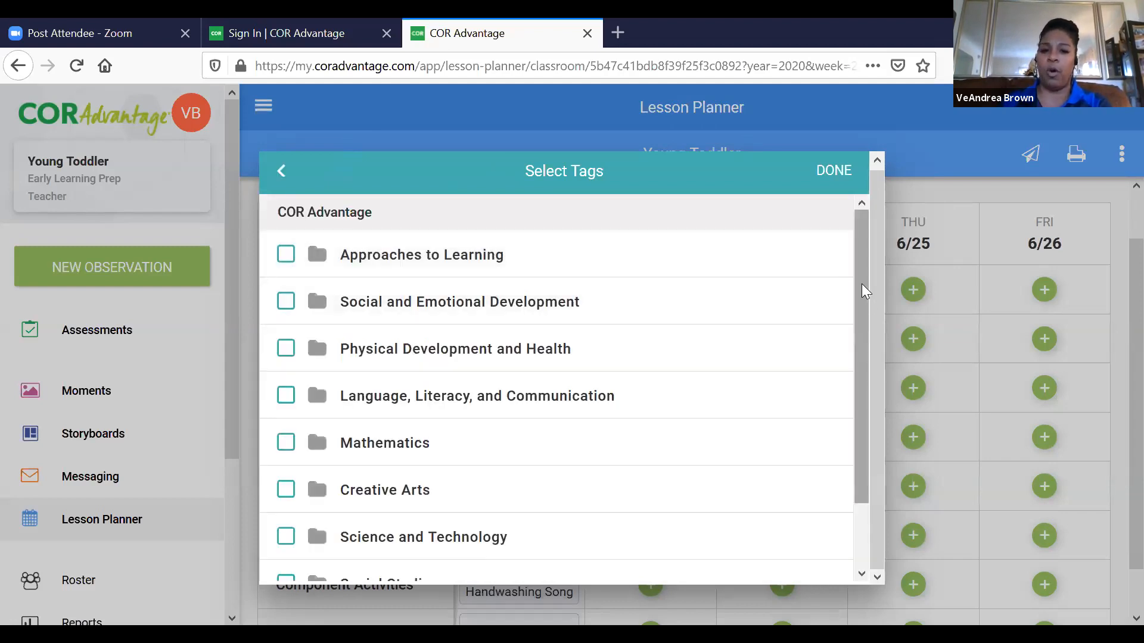
pyautogui.moveTo(862, 277); pyautogui.dragTo(894, 266)
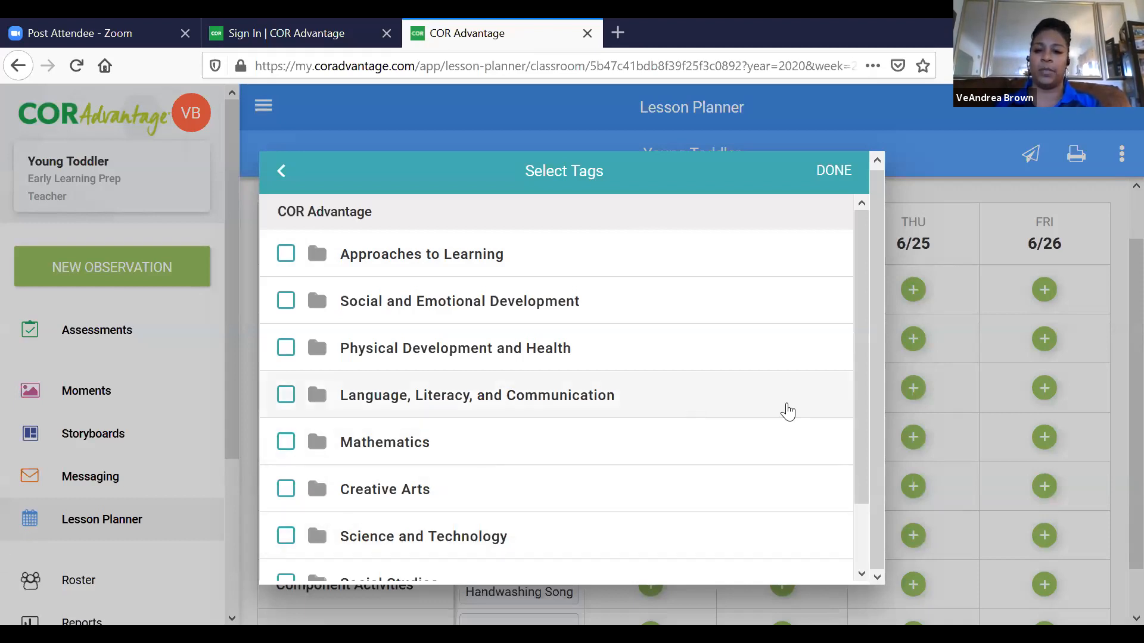
pyautogui.moveTo(863, 470); pyautogui.dragTo(861, 573)
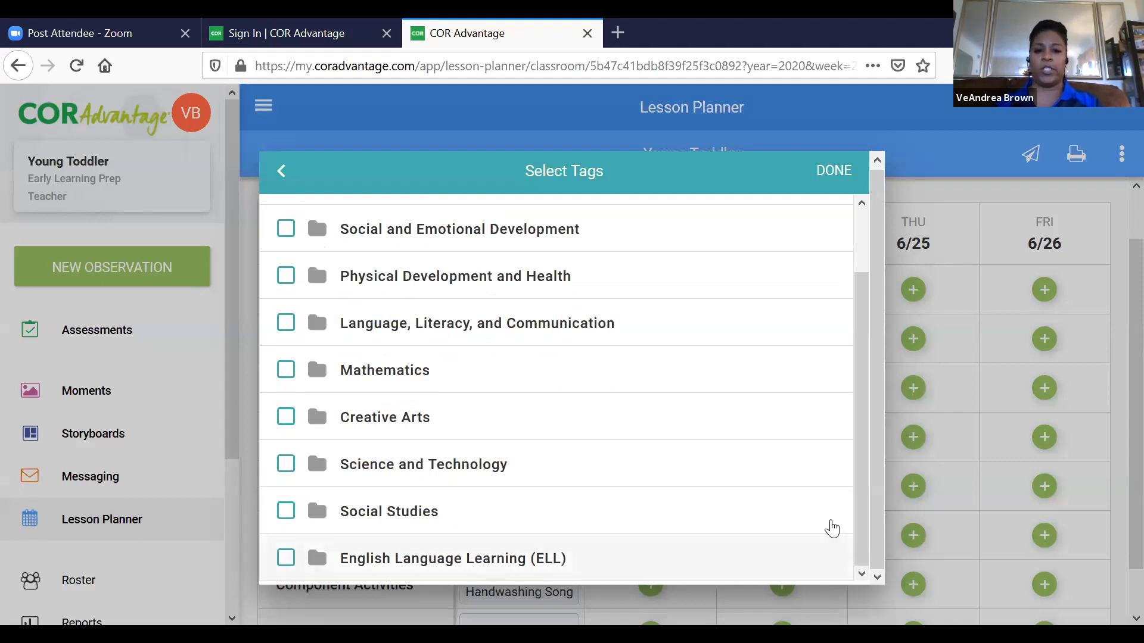
pyautogui.moveTo(863, 498); pyautogui.dragTo(845, 370)
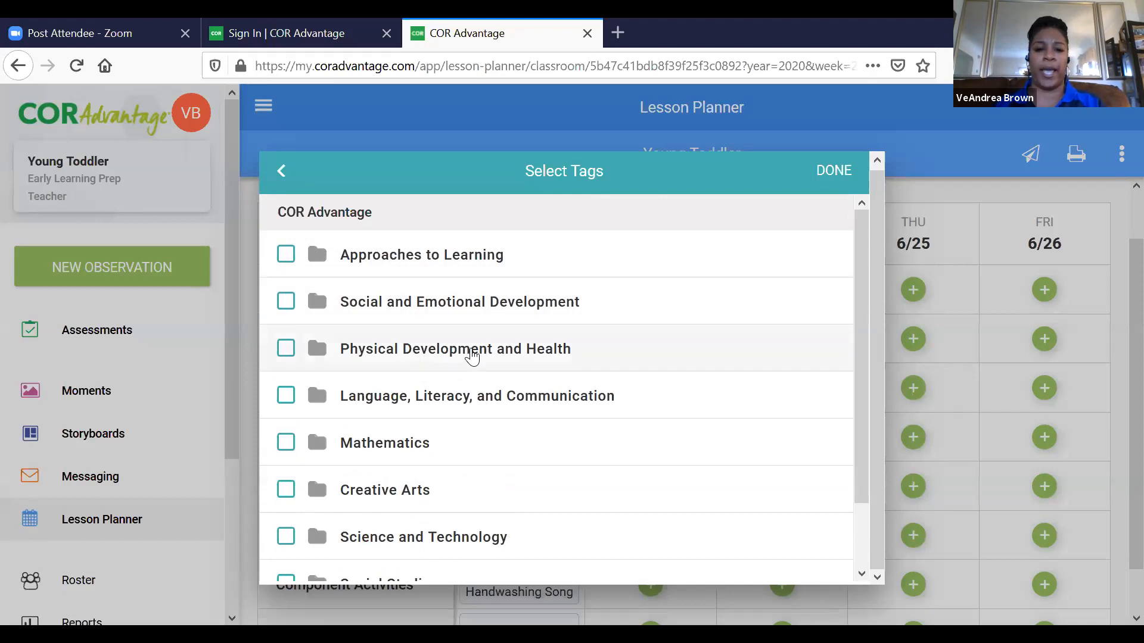
pyautogui.click(472, 351)
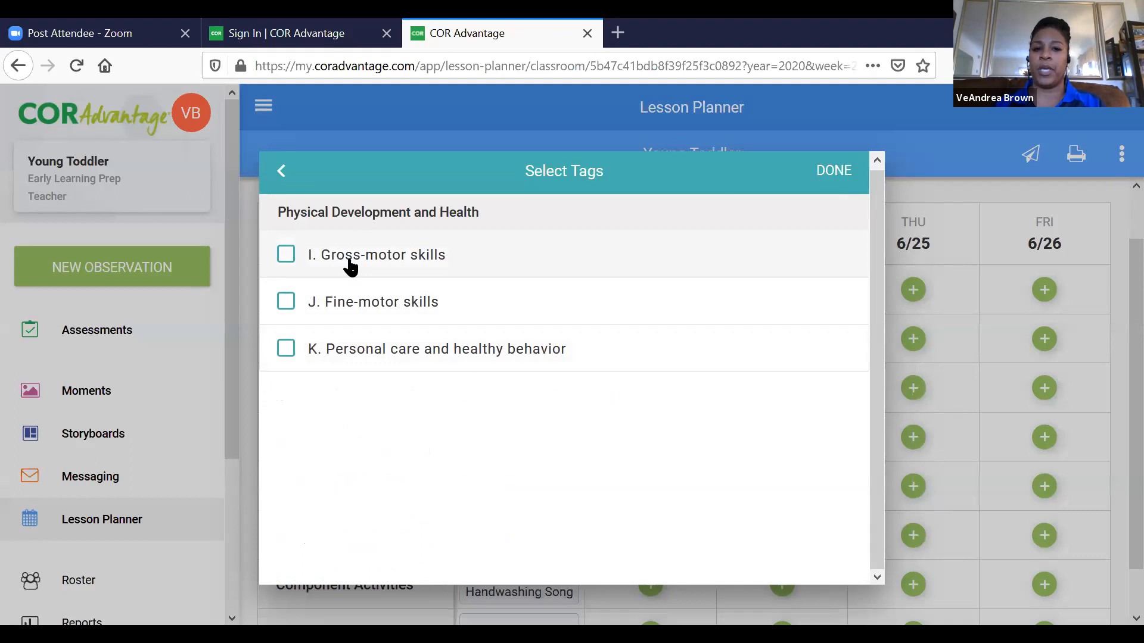
pyautogui.click(368, 267)
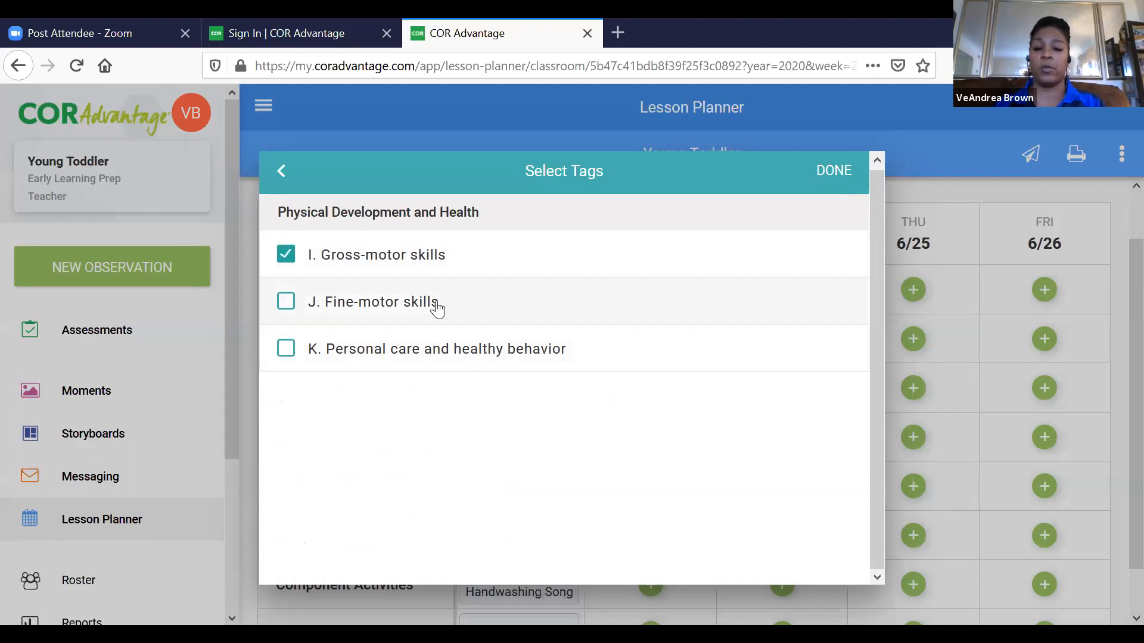
pyautogui.click(431, 311)
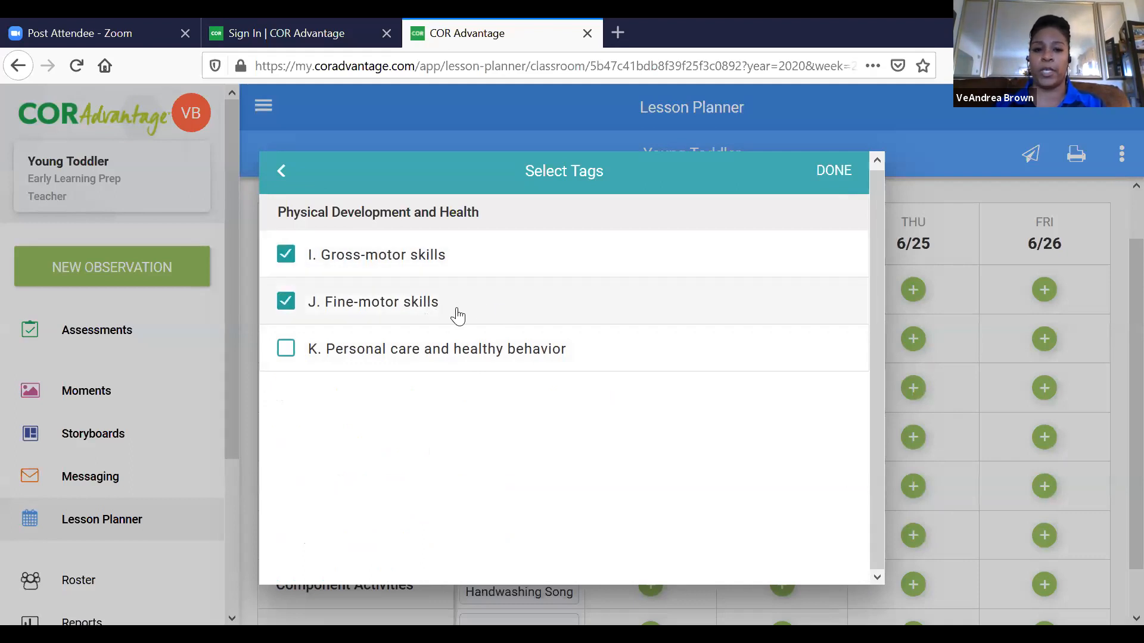
pyautogui.click(837, 185)
# Add the Infant-Toddler KDI tags "12. Moving parts of the body", "13. Moving the whole body" and "14. Moving with objects" from Physical Development and Health.
pyautogui.moveTo(872, 270); pyautogui.dragTo(873, 488)
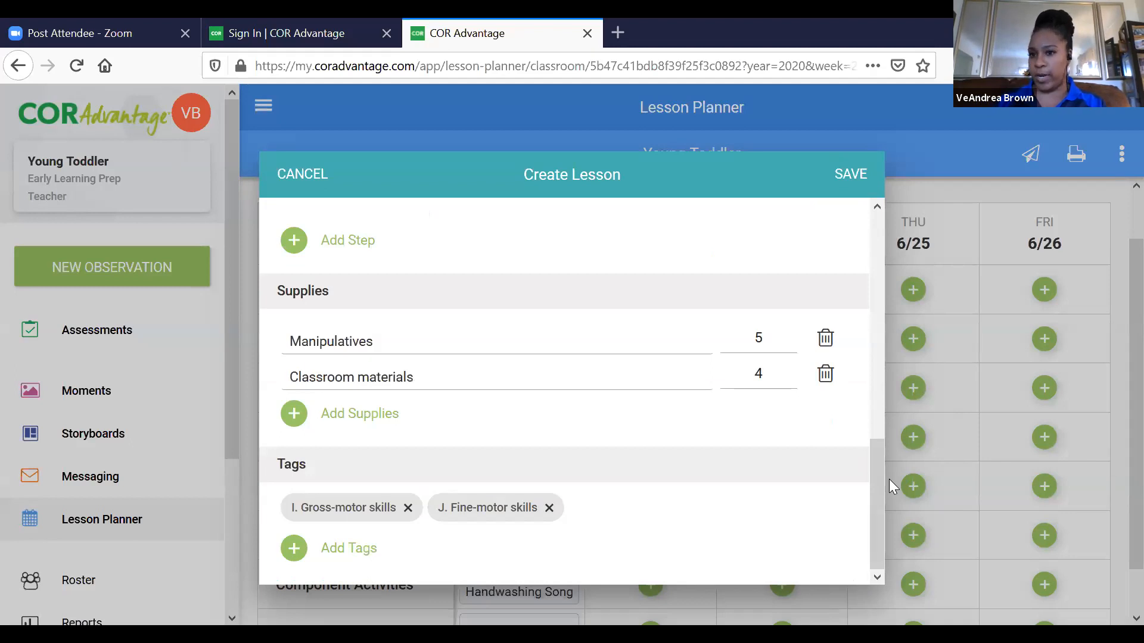
pyautogui.click(294, 551)
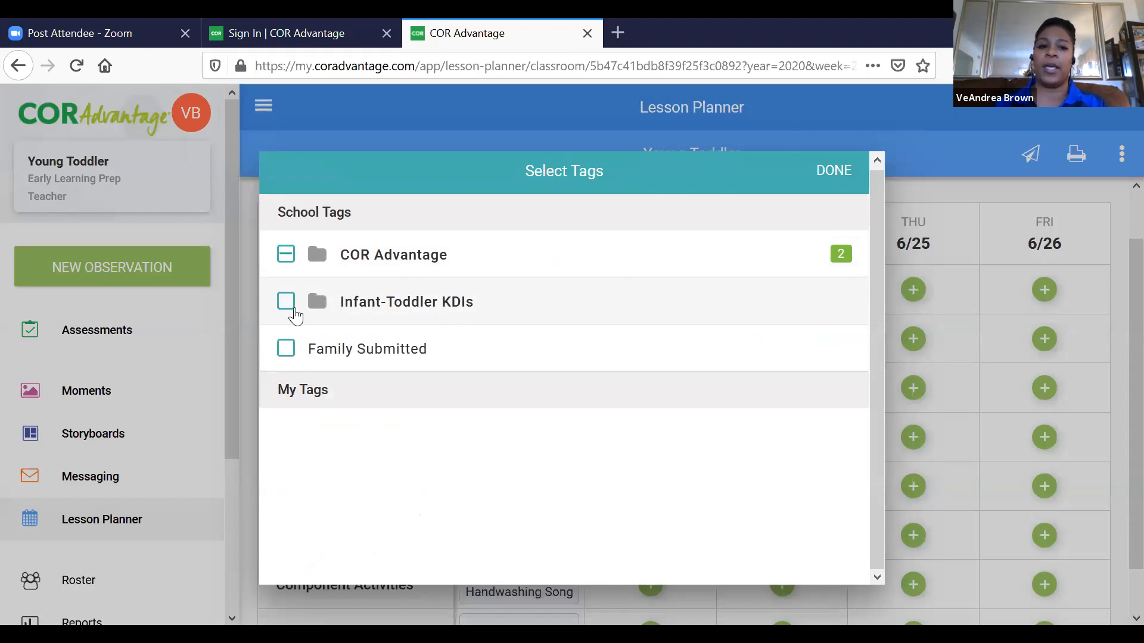
pyautogui.click(288, 303)
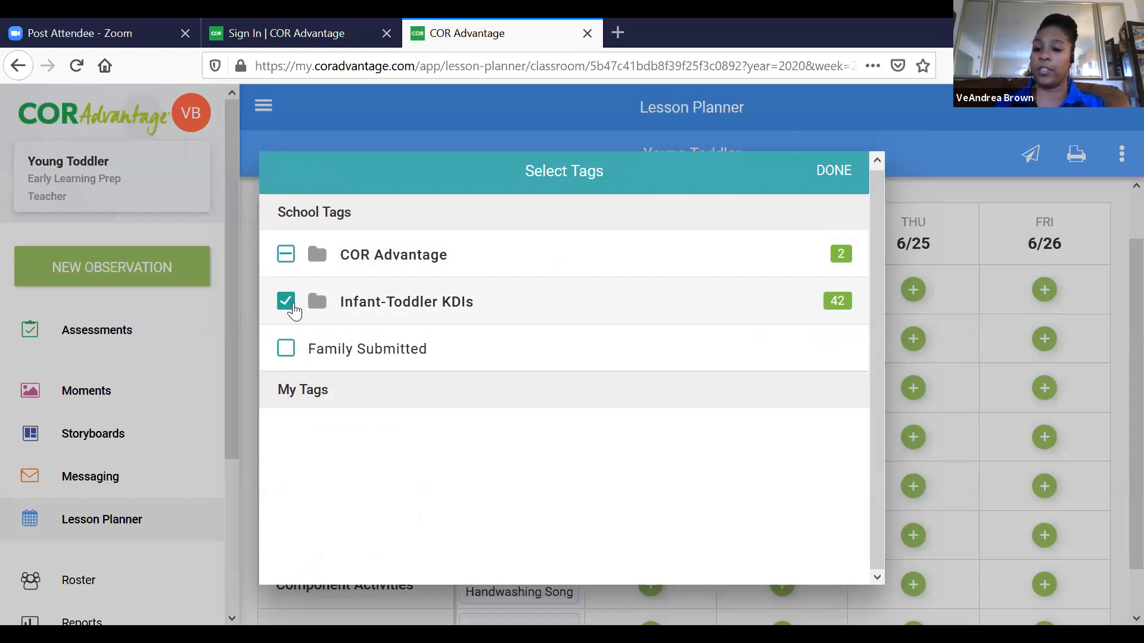
pyautogui.click(287, 303)
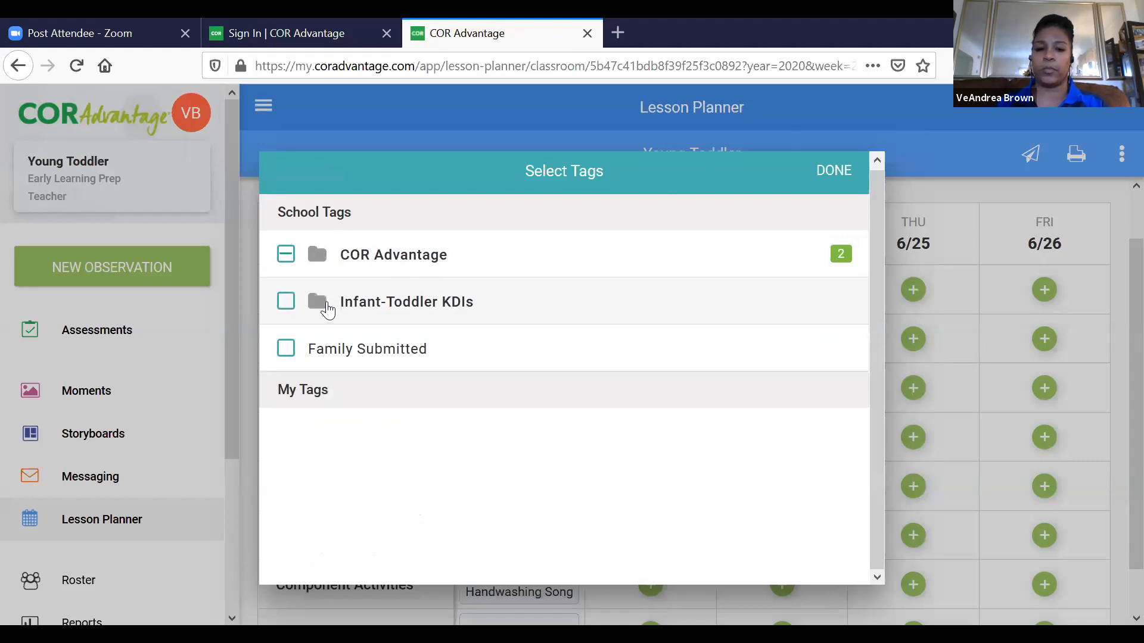
pyautogui.click(426, 307)
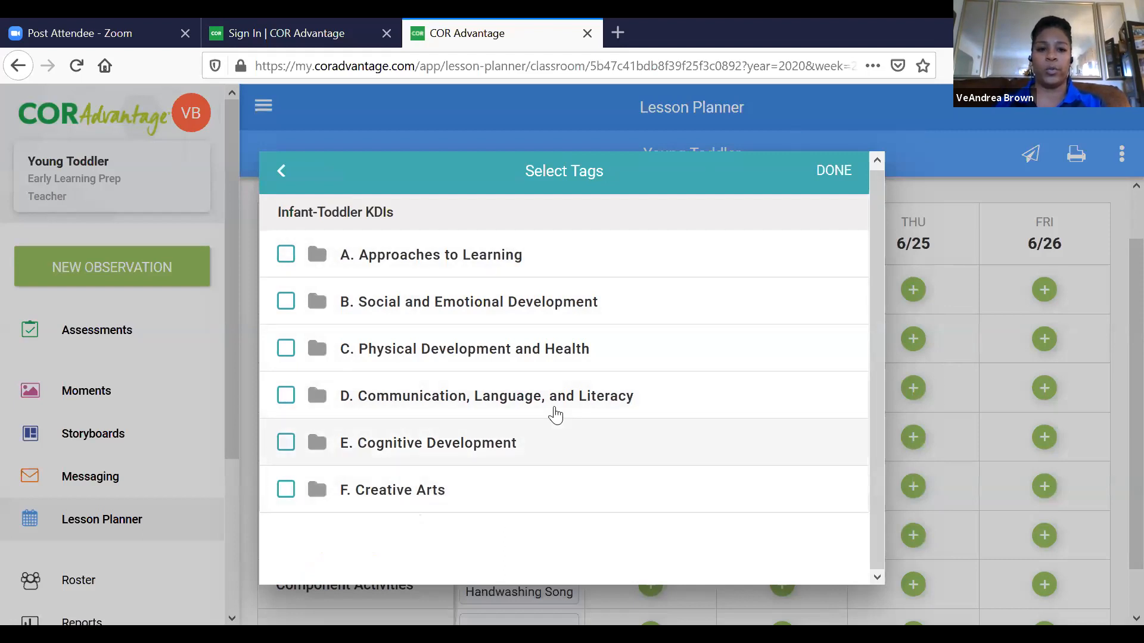
pyautogui.click(459, 354)
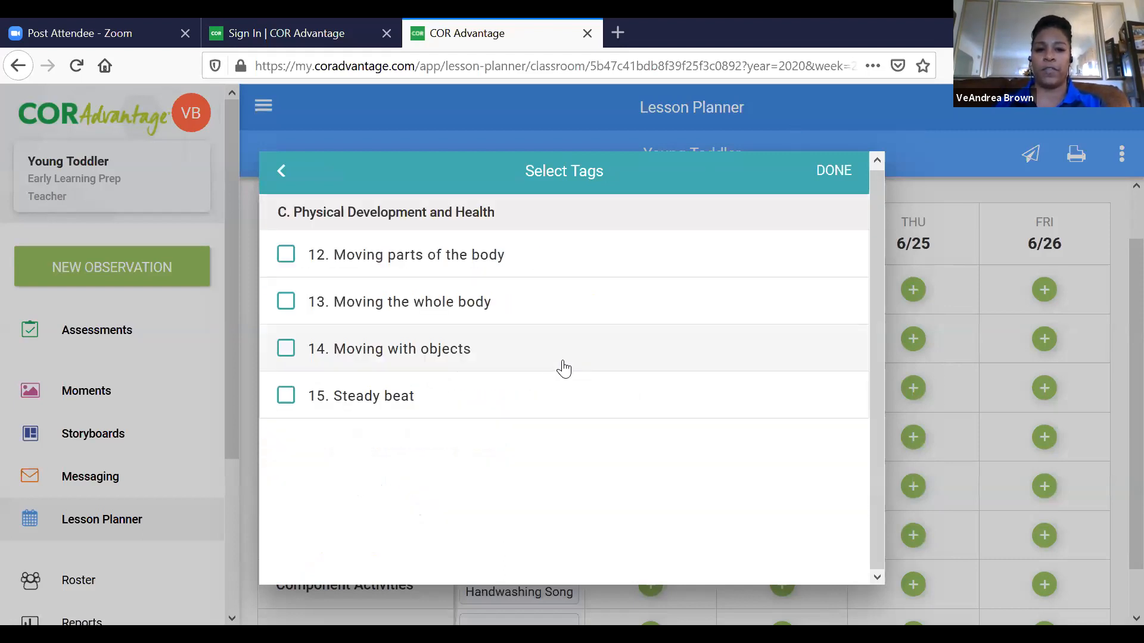
pyautogui.click(286, 256)
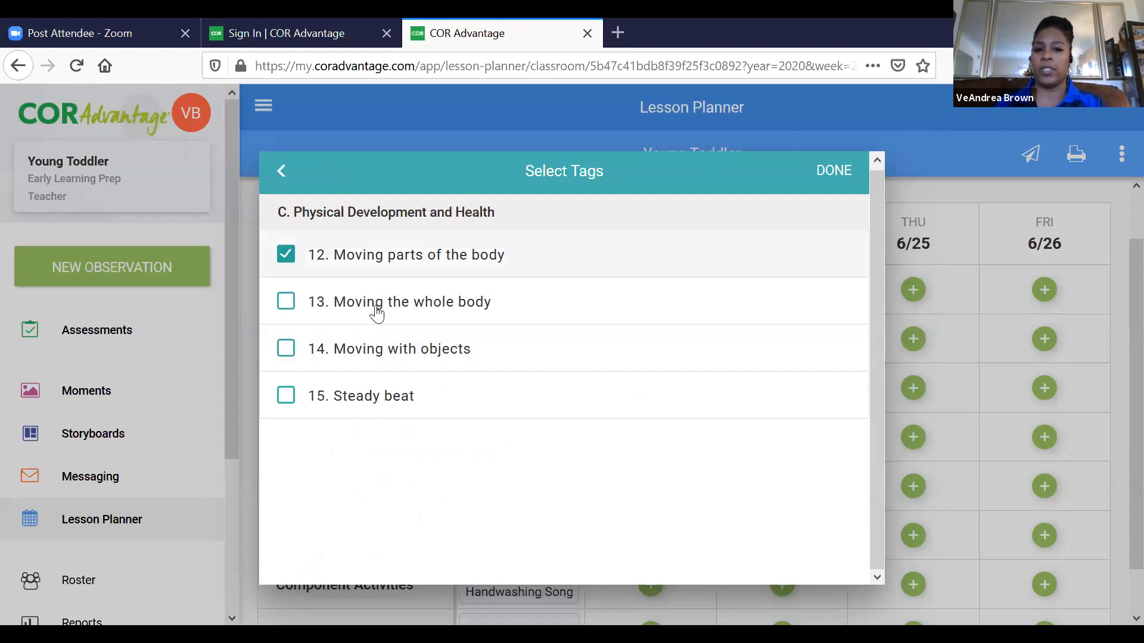
pyautogui.click(286, 349)
pyautogui.click(286, 303)
pyautogui.click(809, 178)
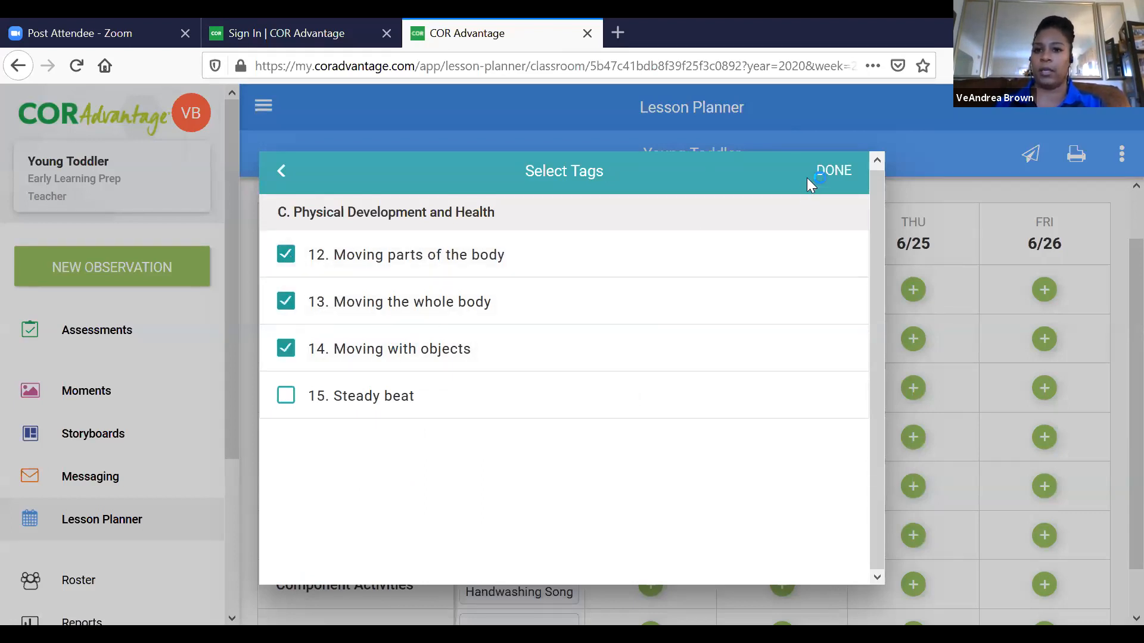
pyautogui.click(825, 179)
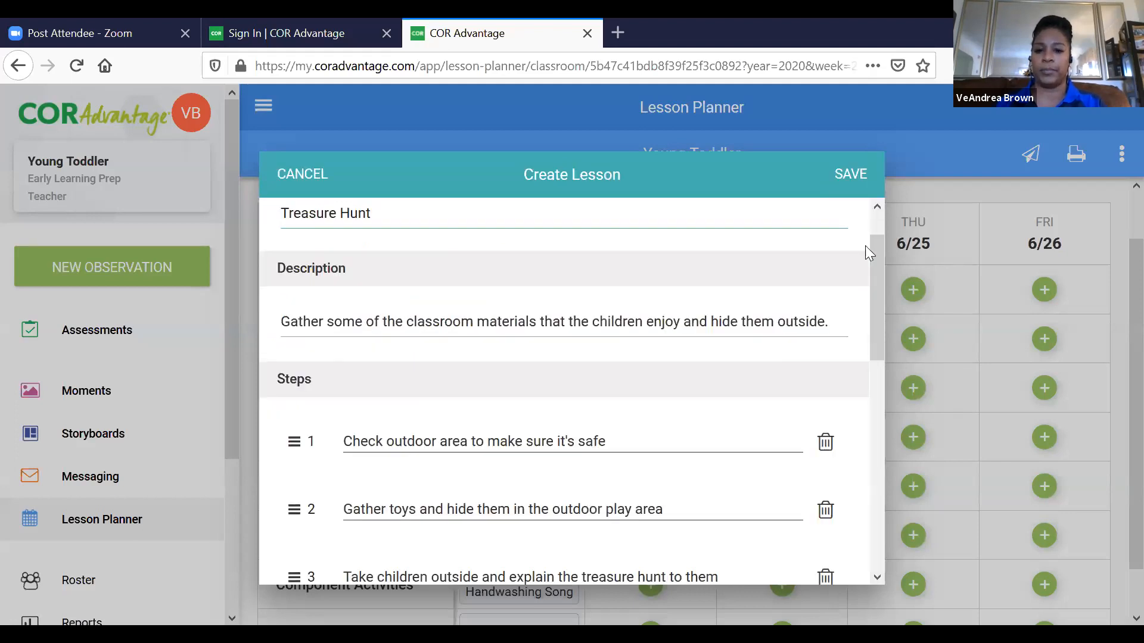
# Review the Treasure Hunt lesson's supplies and tags and save the lesson.
pyautogui.scroll(-3, 868, 291)
pyautogui.scroll(-5, 858, 403)
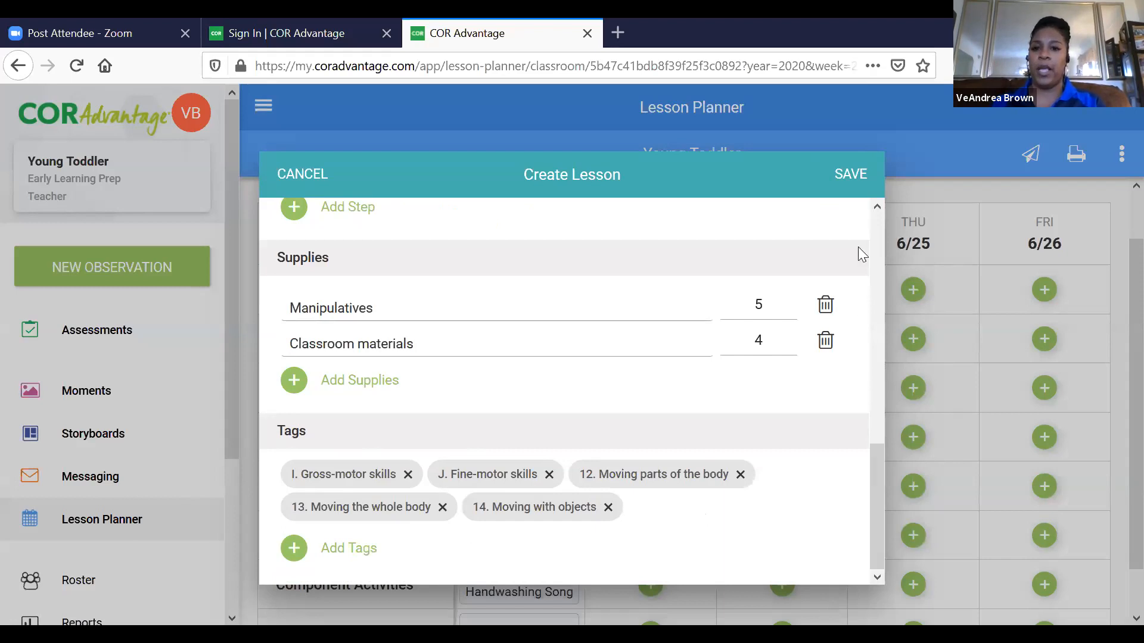
pyautogui.click(842, 175)
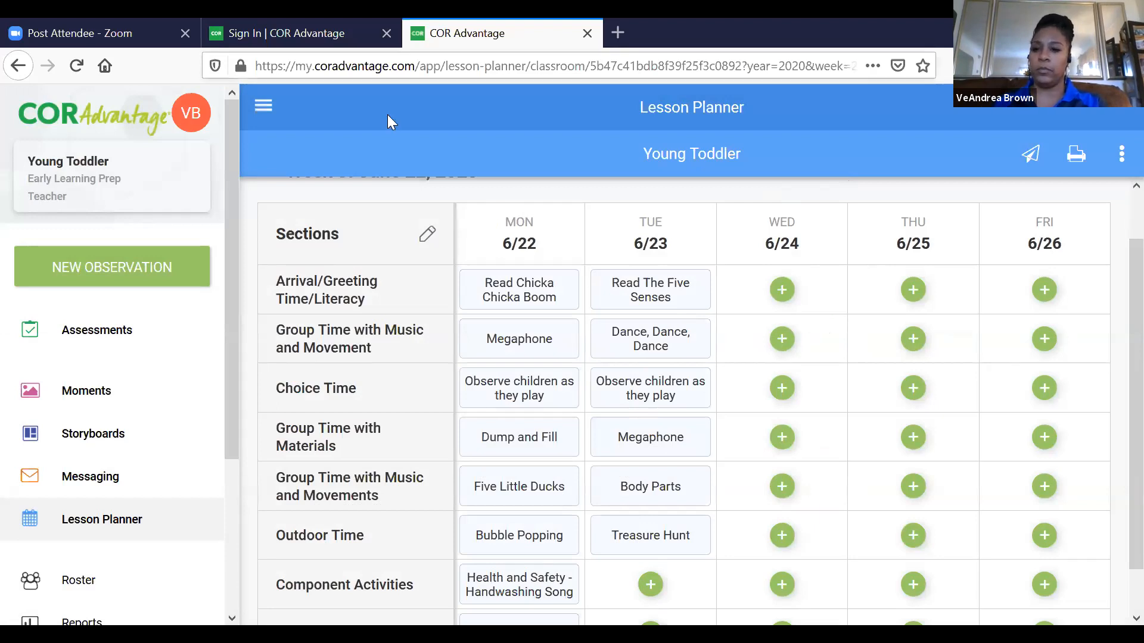
# Examine the description and steps of Monday's Individualized Plan lesson and close it without changes.
pyautogui.scroll(-1, 1115, 369)
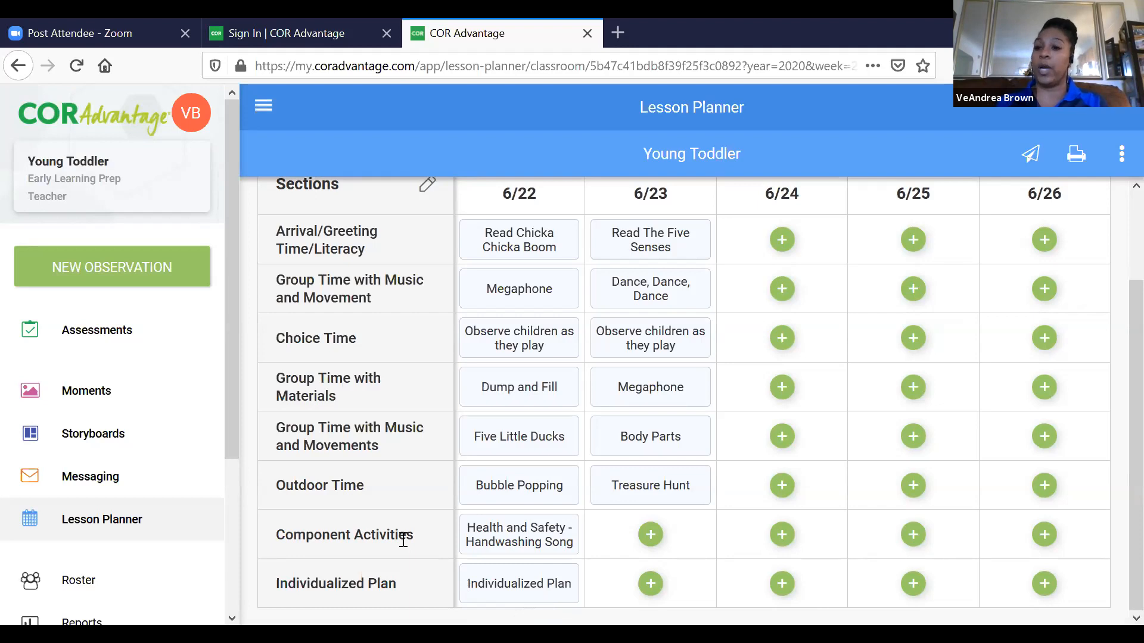
pyautogui.click(505, 594)
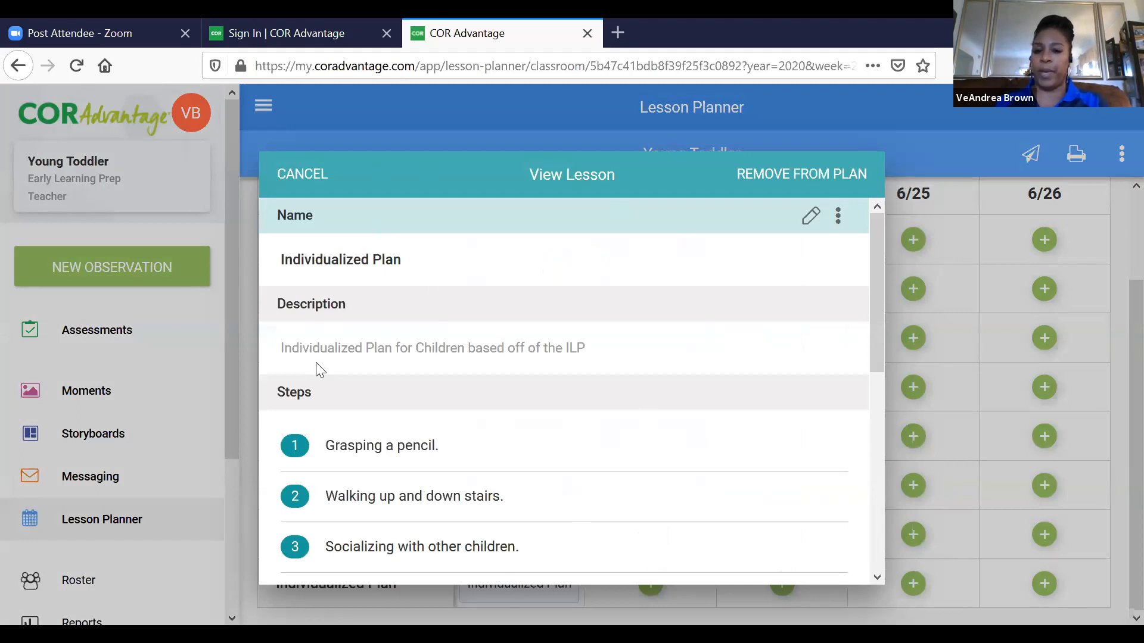
pyautogui.moveTo(873, 312); pyautogui.dragTo(889, 408)
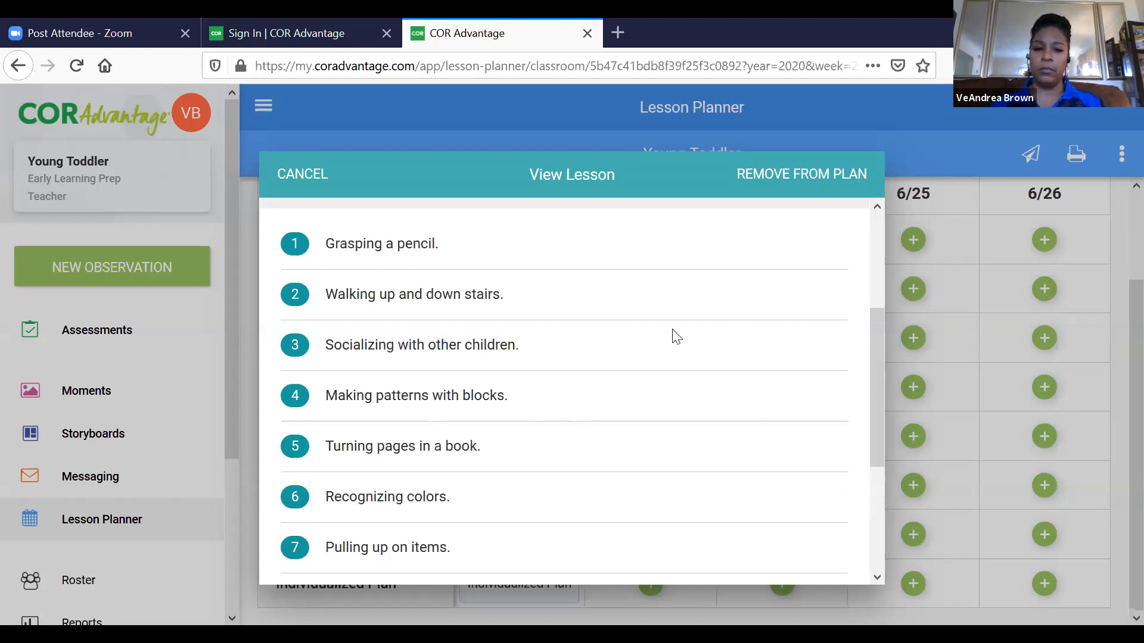
pyautogui.moveTo(873, 386); pyautogui.dragTo(853, 220)
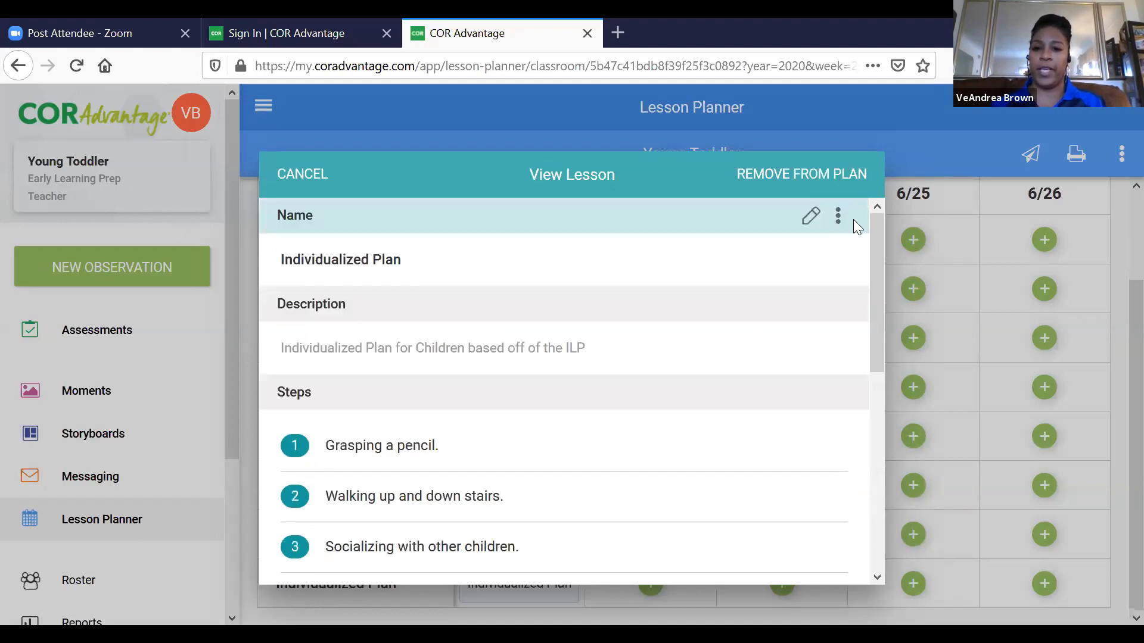
pyautogui.click(316, 179)
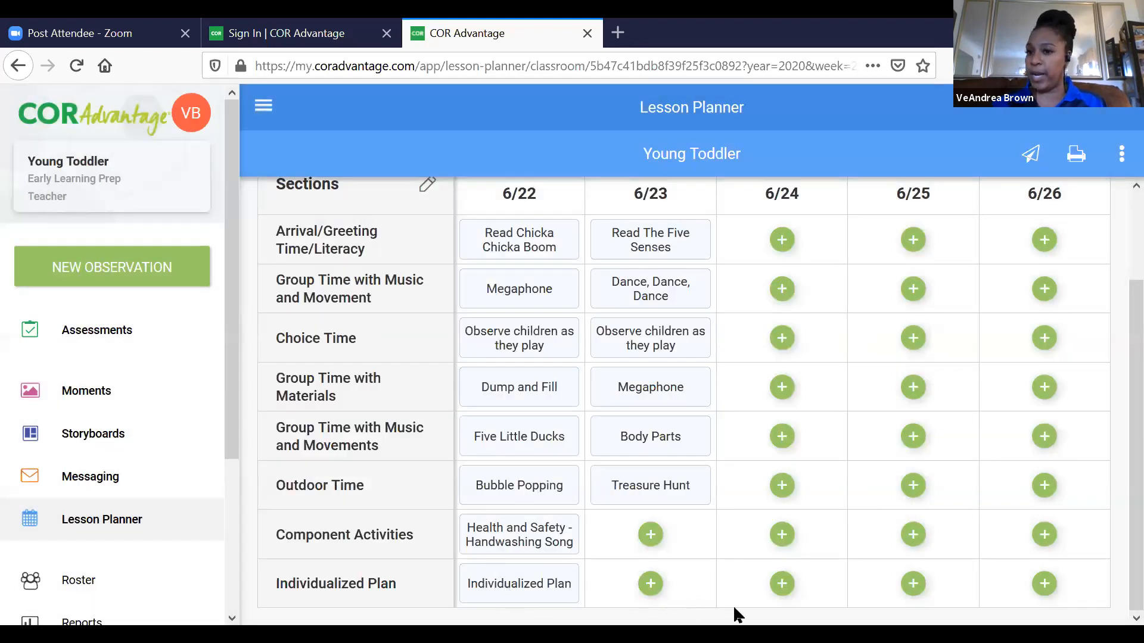
# Find the existing Individualized Plan lesson and add it to Tuesday 6/23 in the Individualized Plan section.
pyautogui.click(651, 584)
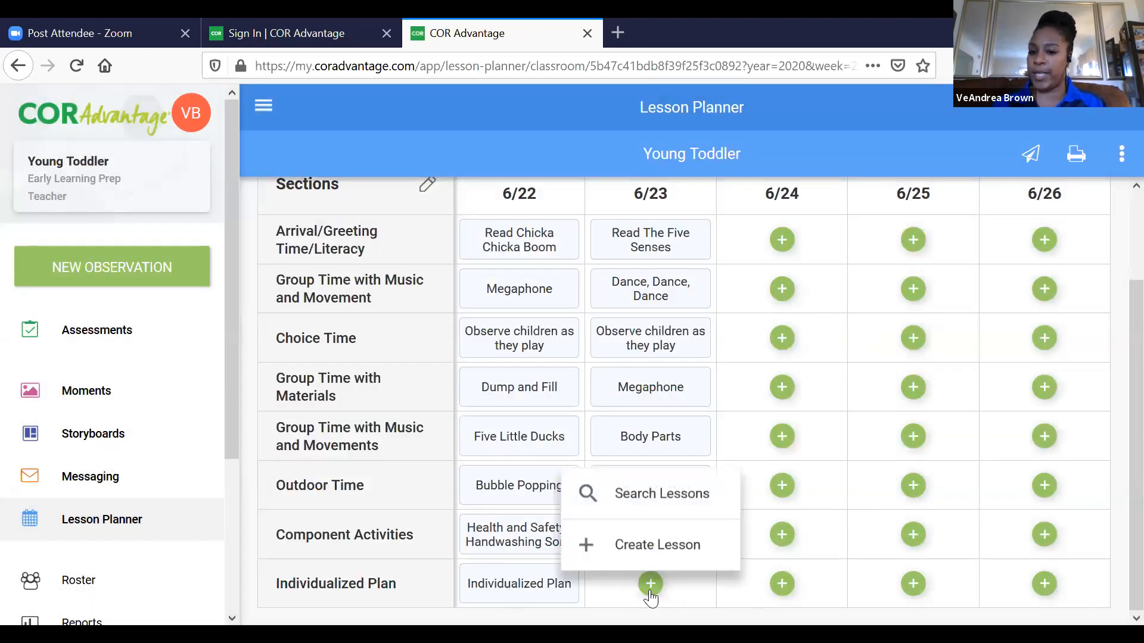
pyautogui.click(668, 502)
pyautogui.moveTo(874, 342); pyautogui.dragTo(861, 526)
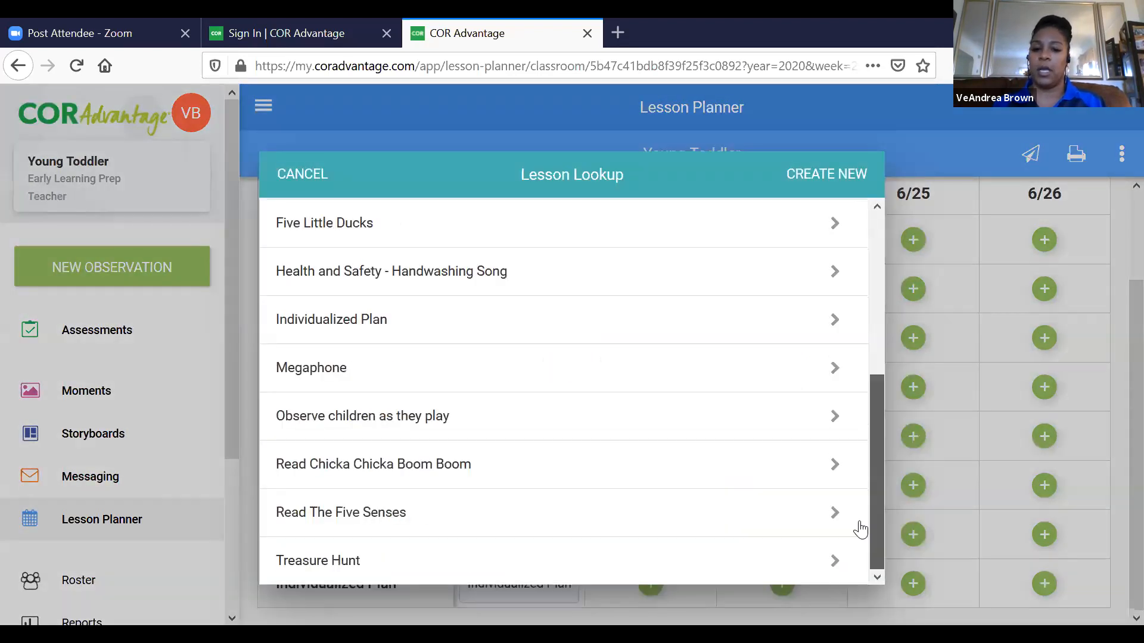
pyautogui.click(384, 332)
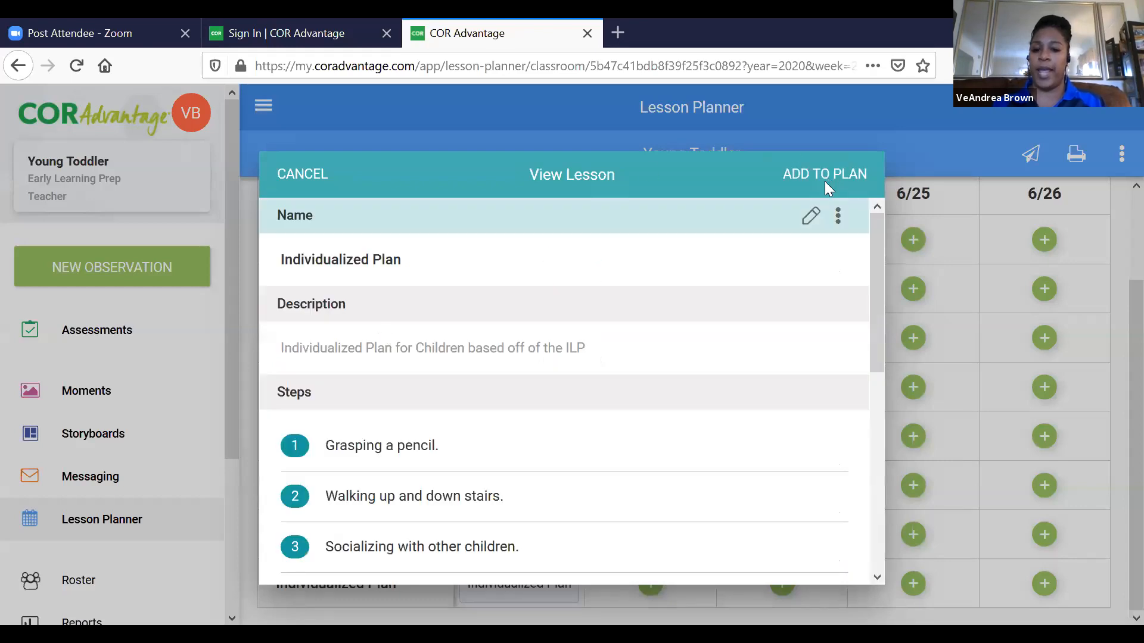
pyautogui.click(829, 182)
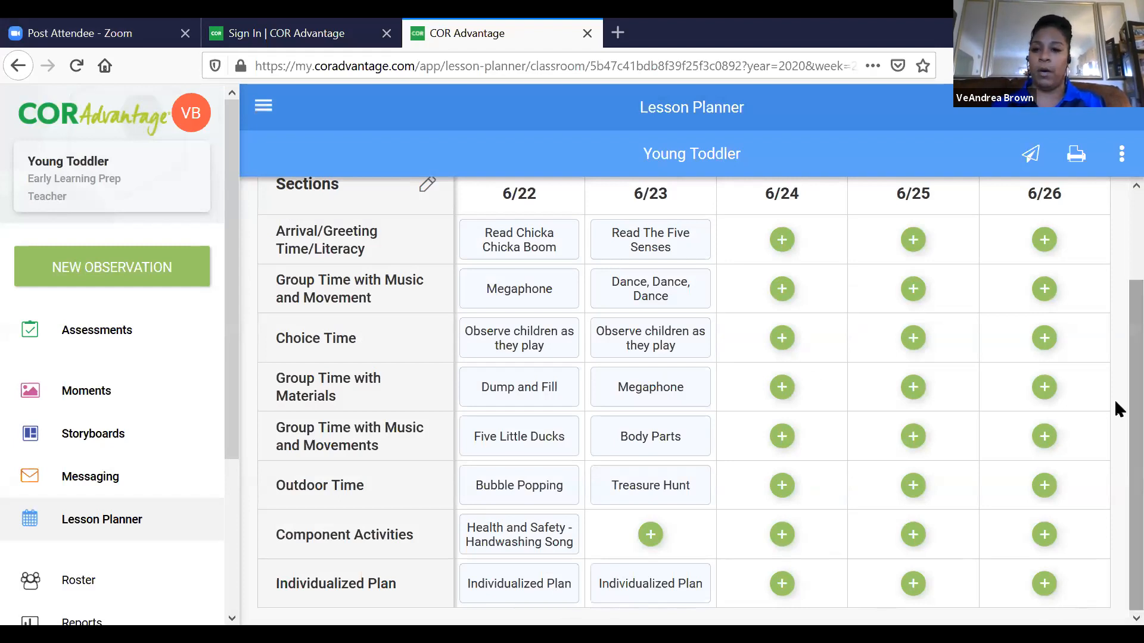
pyautogui.scroll(1, 1115, 387)
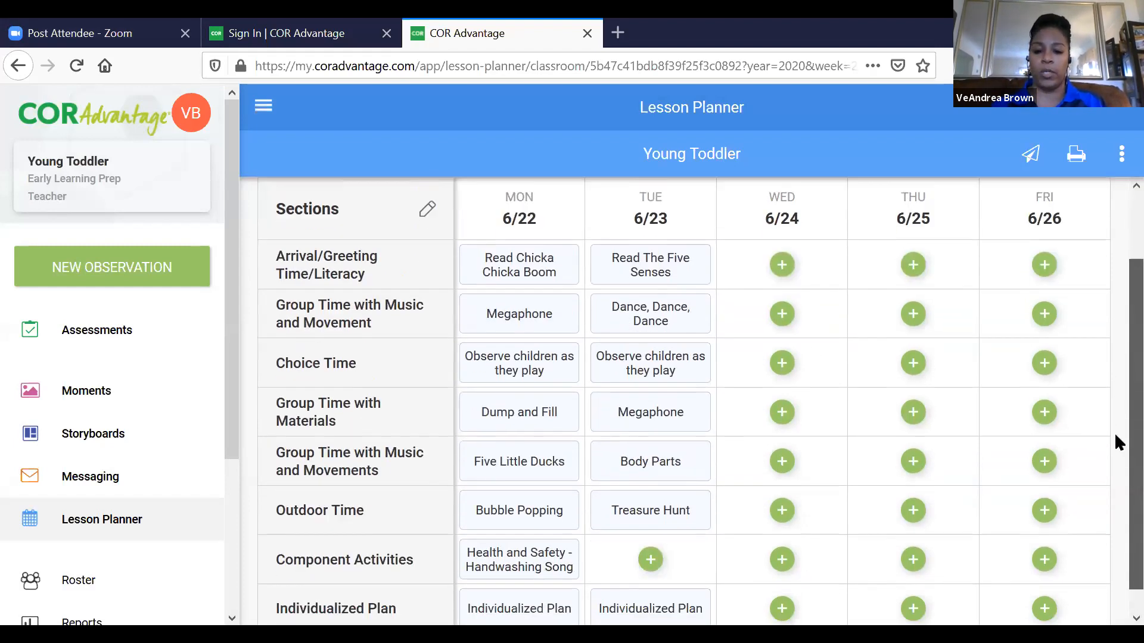
pyautogui.scroll(-1, 1119, 442)
pyautogui.scroll(4, 1118, 459)
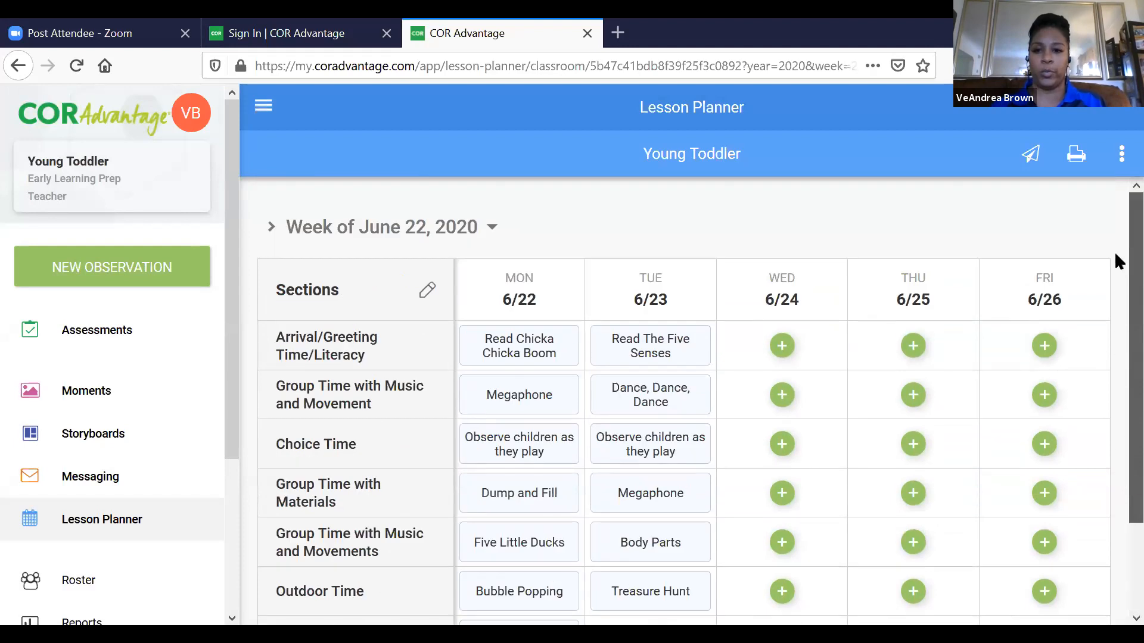